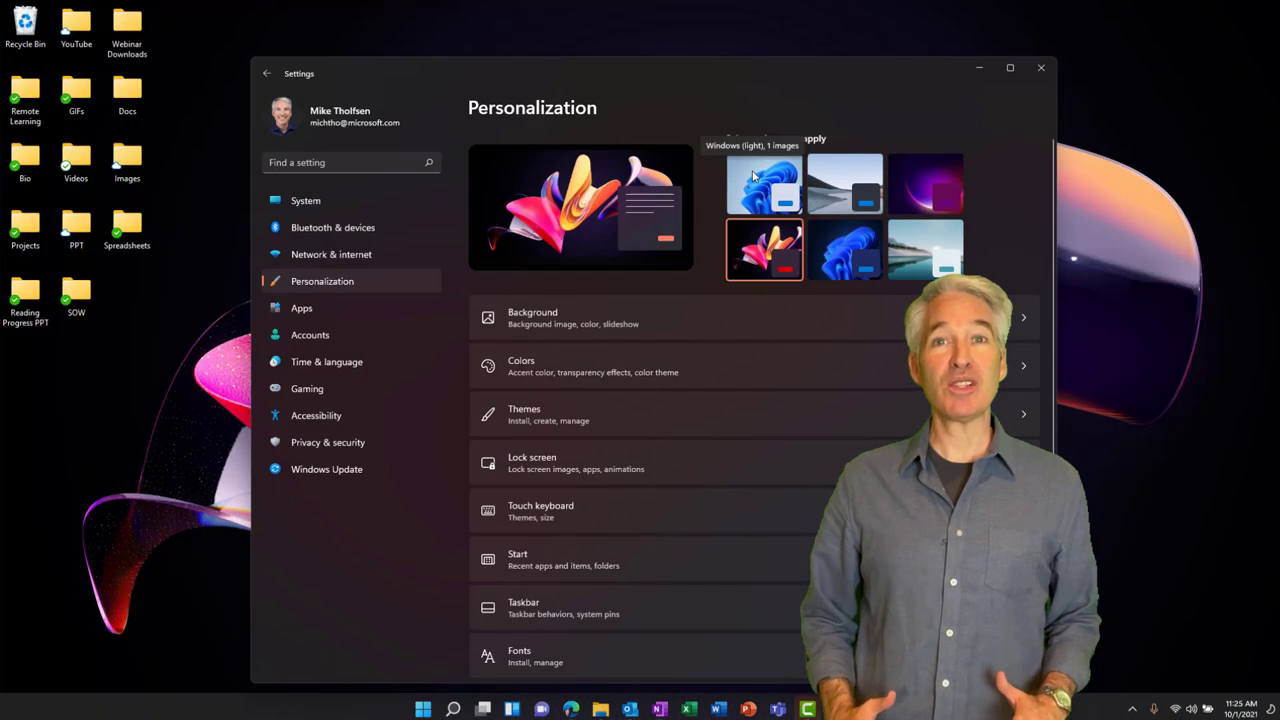
pyautogui.click(754, 177)
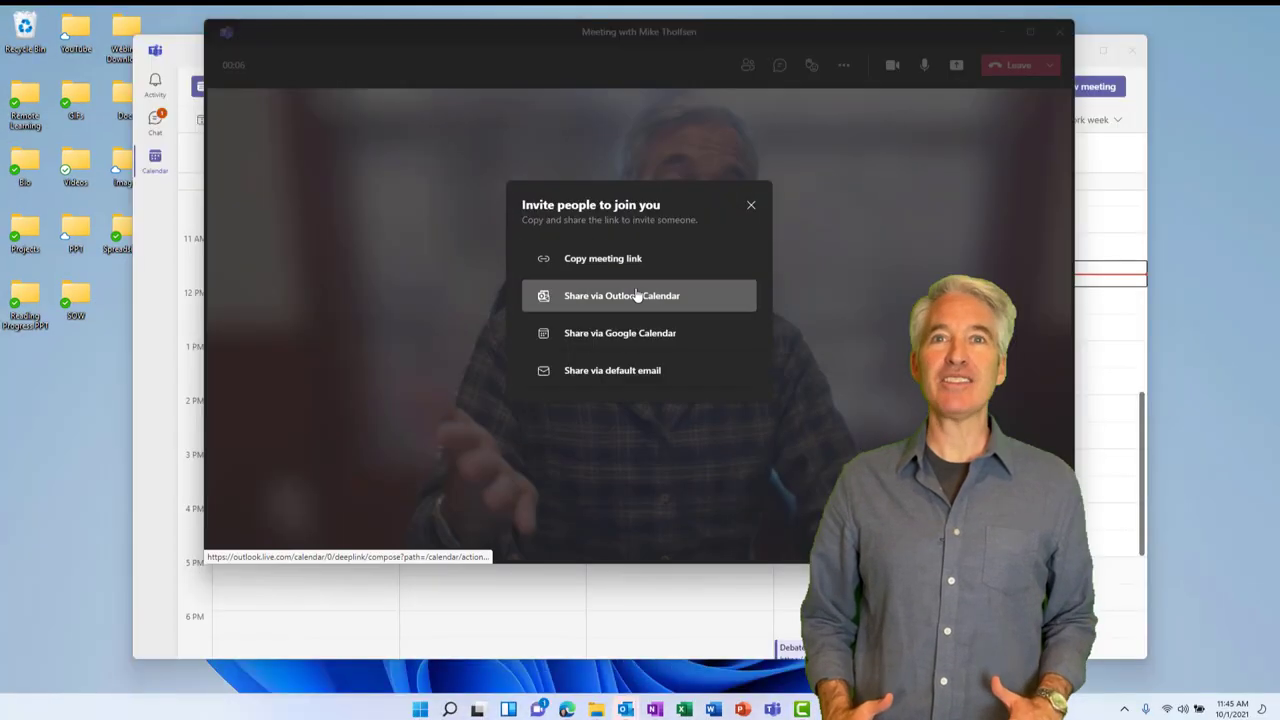
pyautogui.click(749, 204)
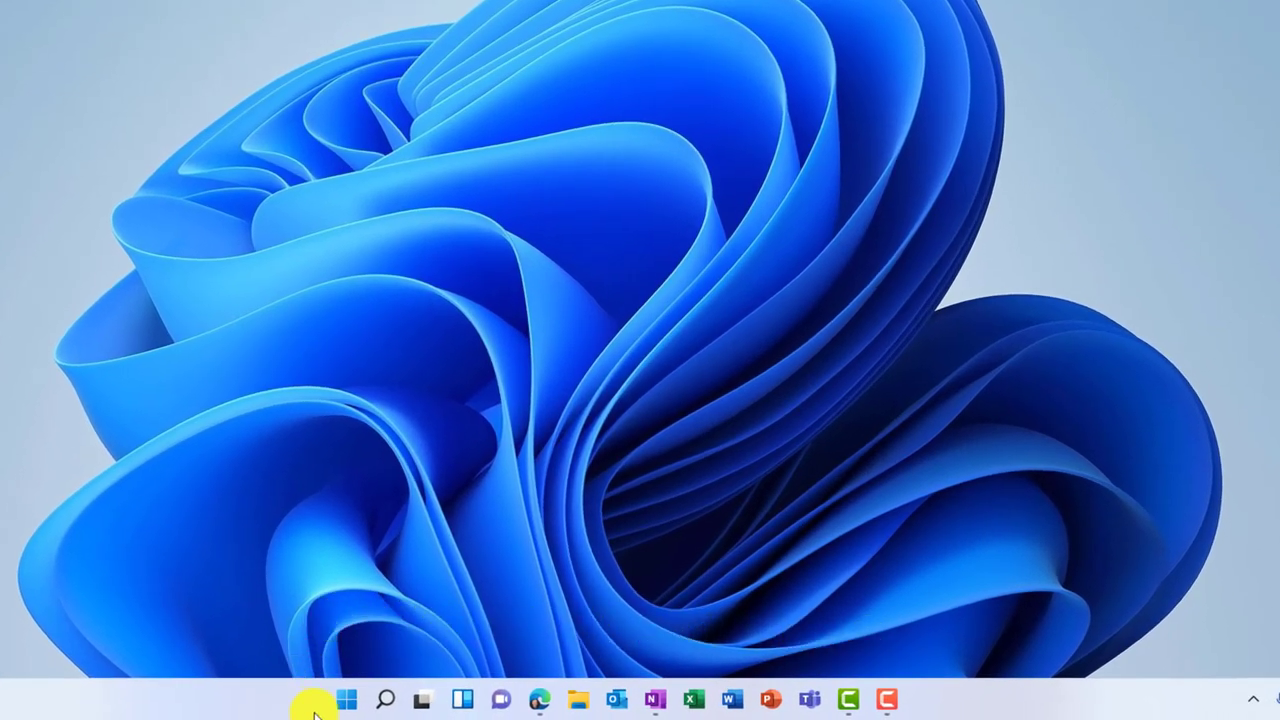
# Browse the complete list of installed apps from Start and return to the pinned apps
pyautogui.click(343, 702)
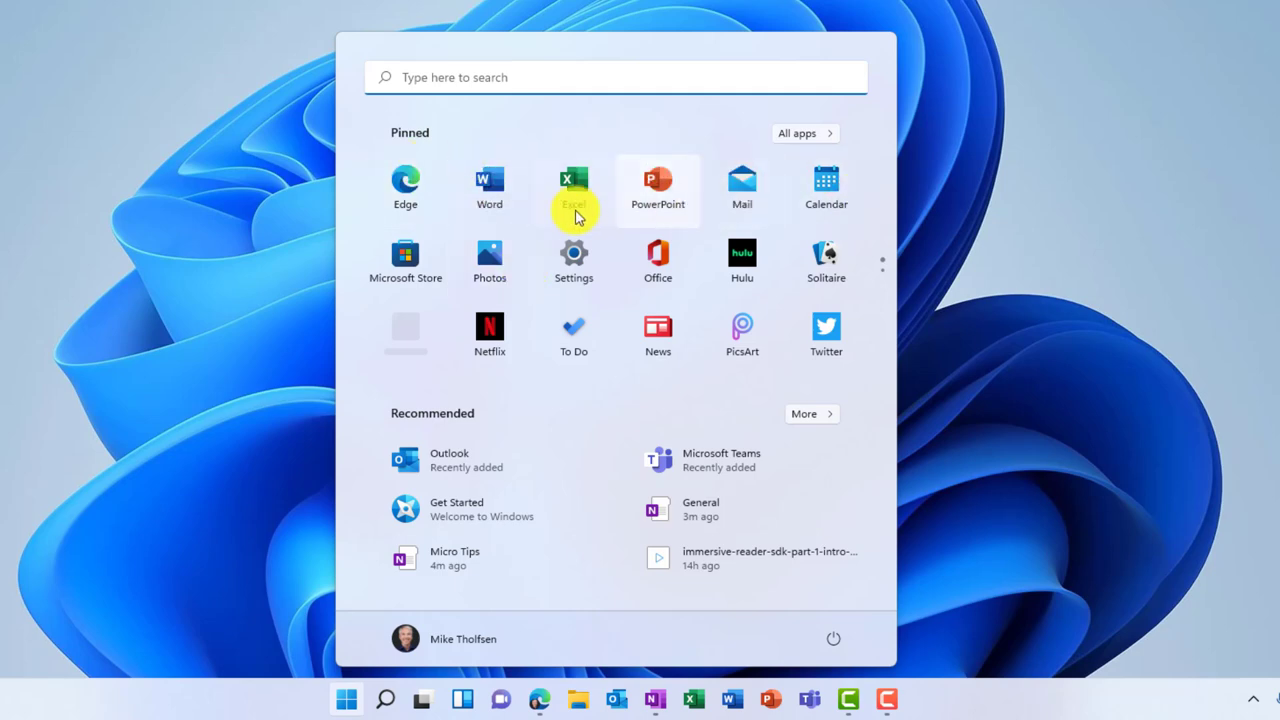
pyautogui.click(792, 137)
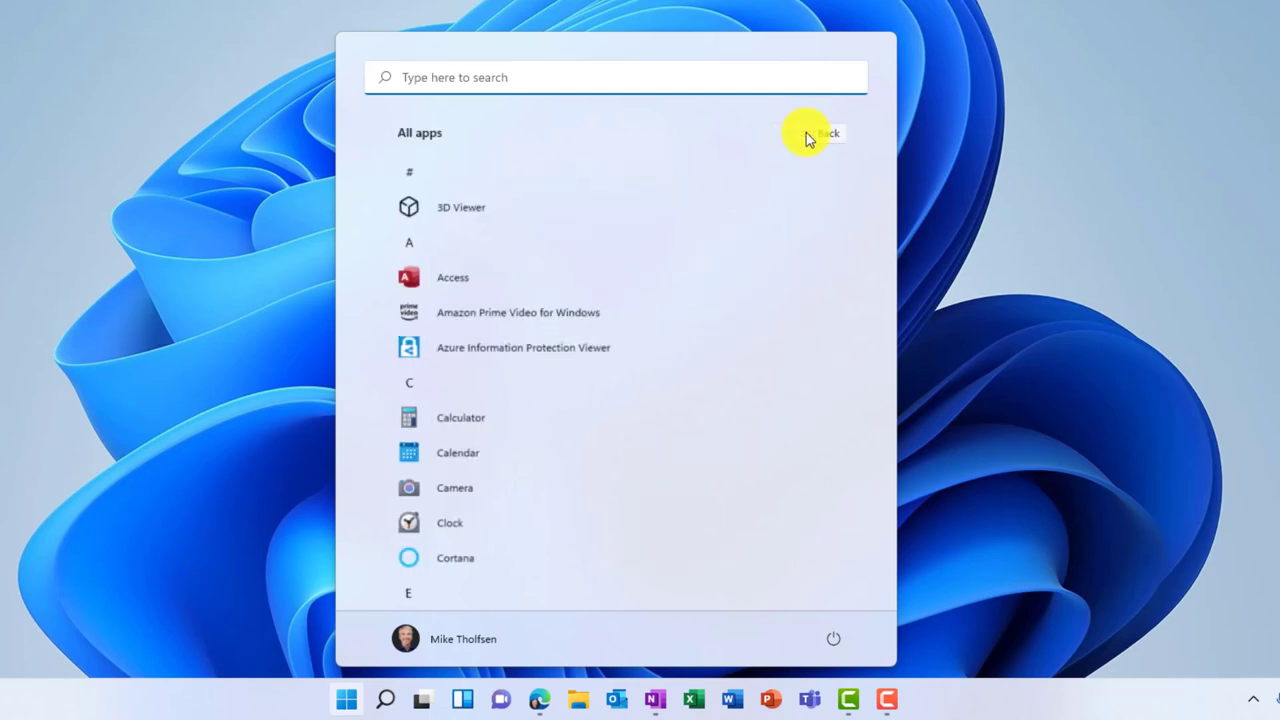
pyautogui.scroll(-3, 652, 303)
pyautogui.scroll(-3, 651, 303)
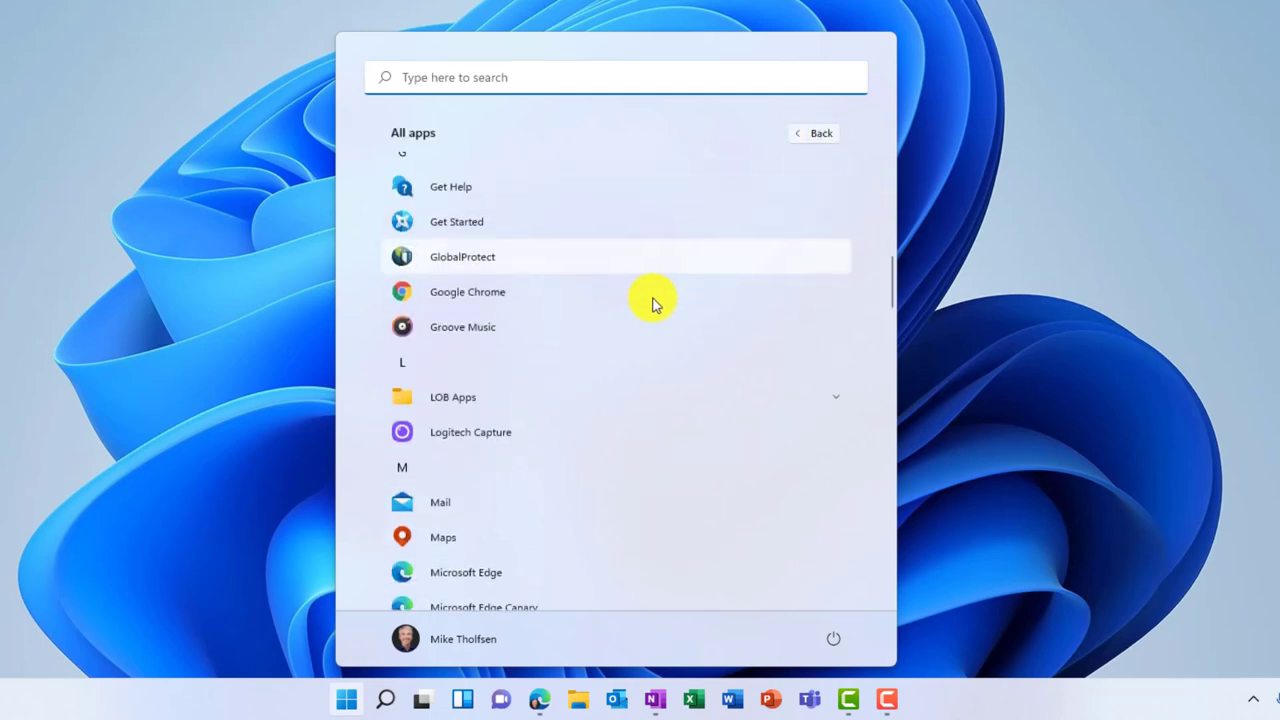
pyautogui.scroll(6, 645, 298)
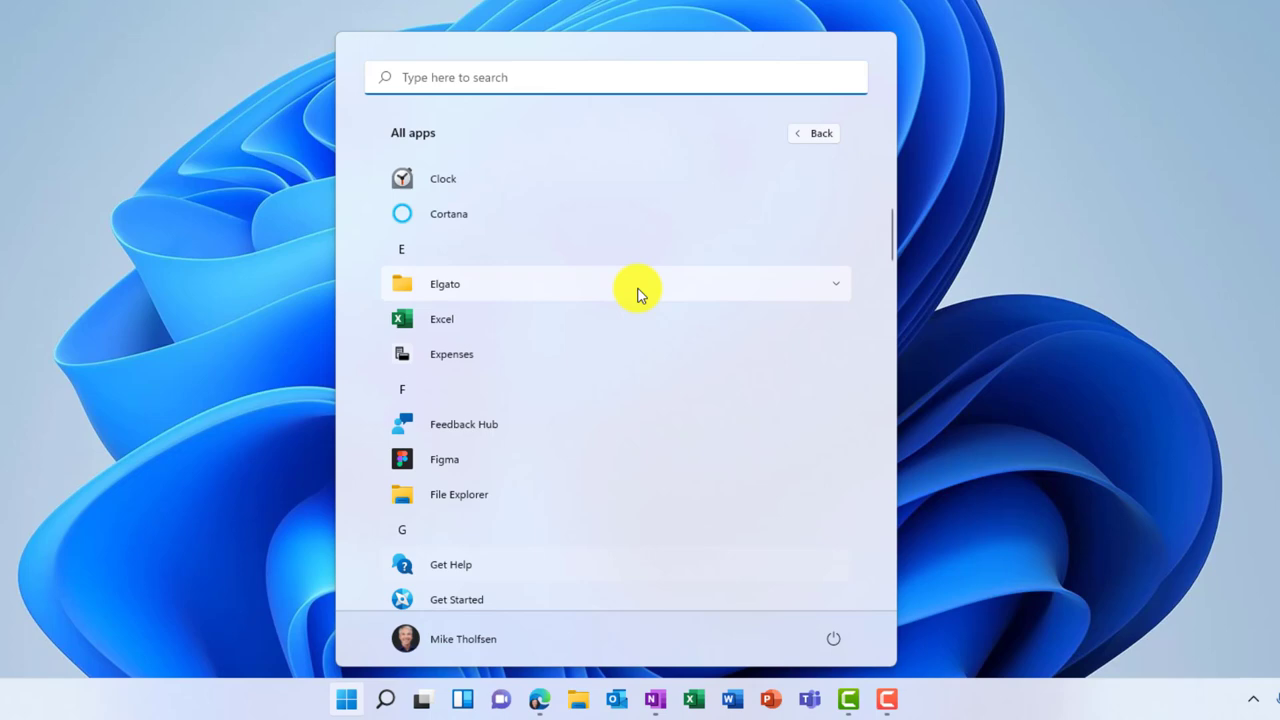
pyautogui.click(814, 131)
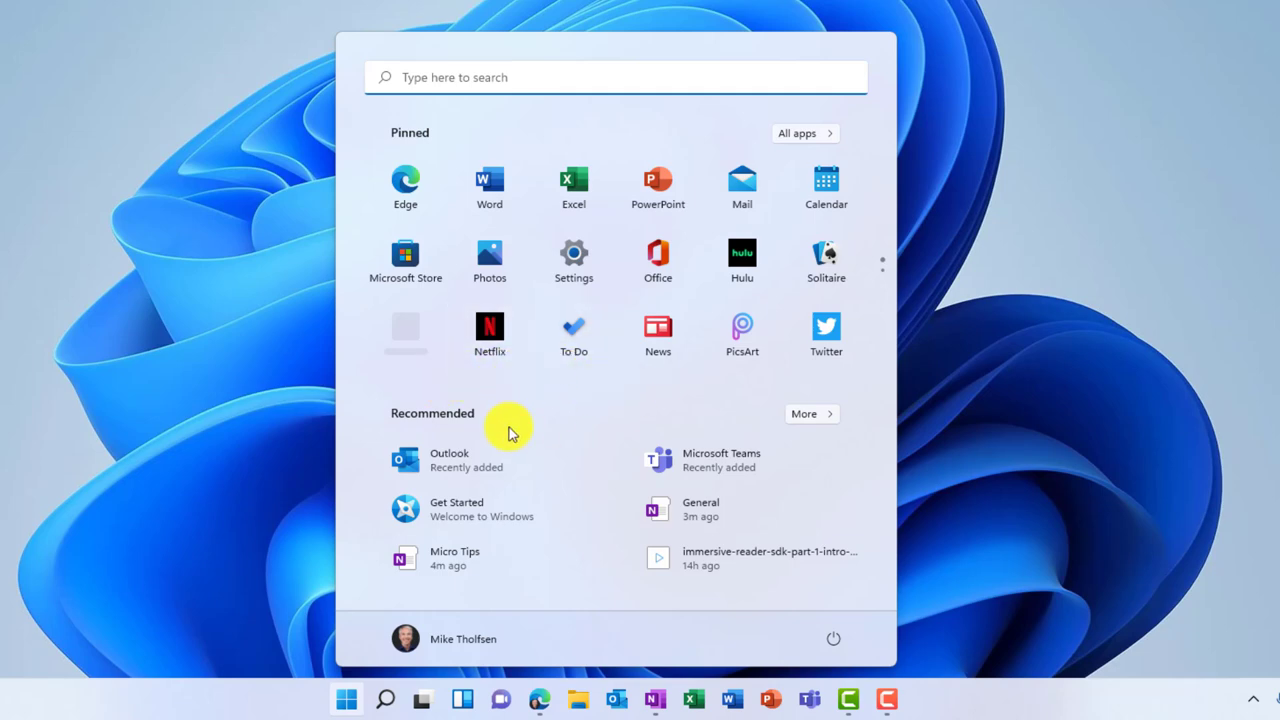
# View the available actions for the recommended Outlook app and dismiss them
pyautogui.rightClick(468, 456)
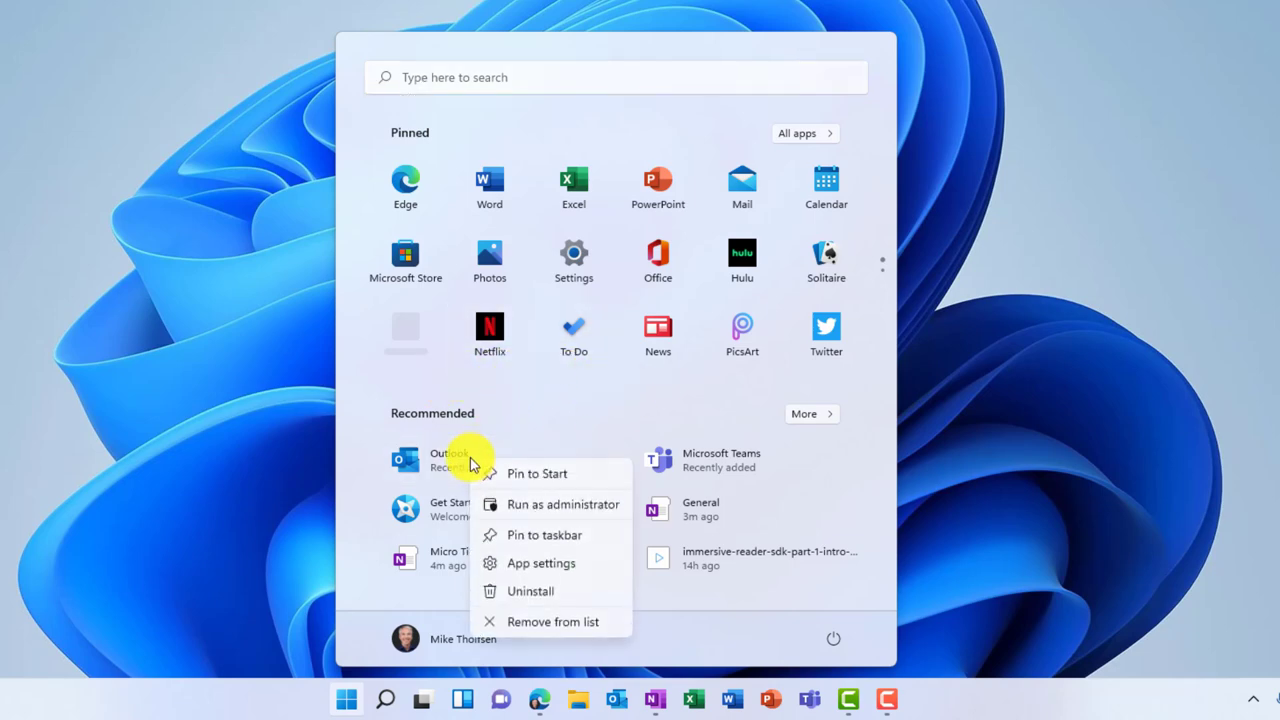
pyautogui.click(567, 88)
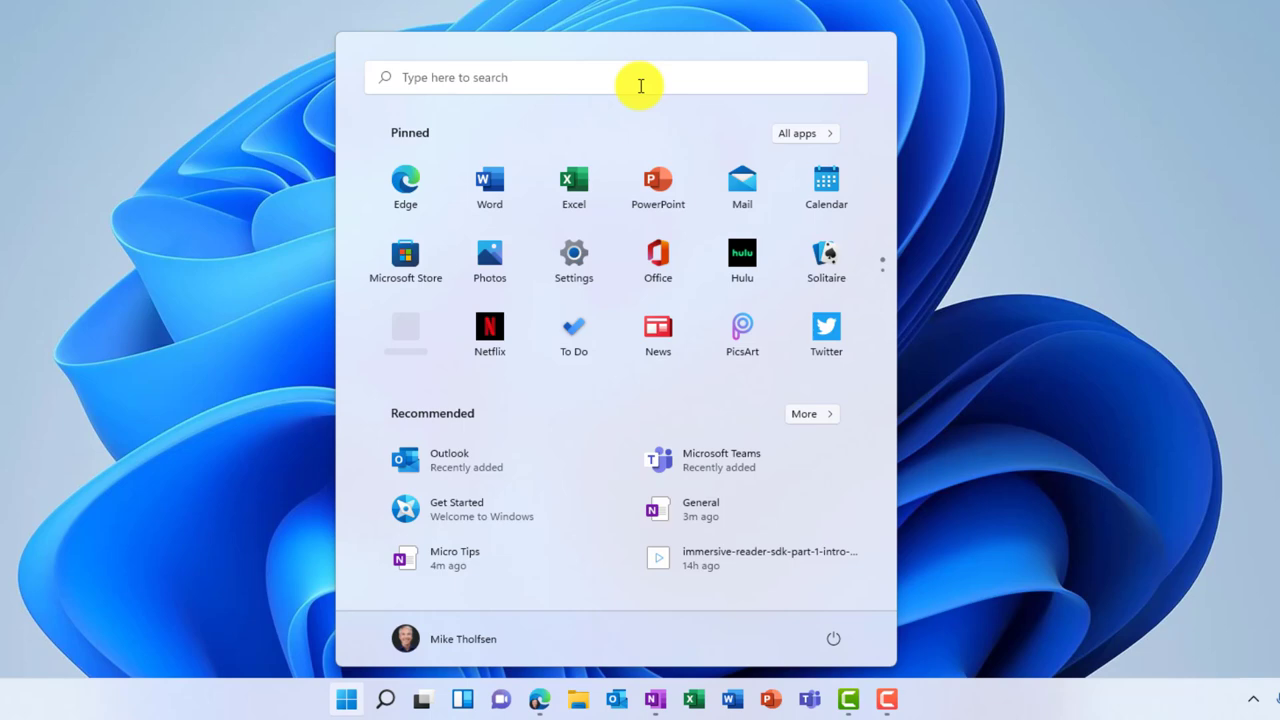
# View the power options and the user account options in Start, then dismiss them
pyautogui.click(834, 643)
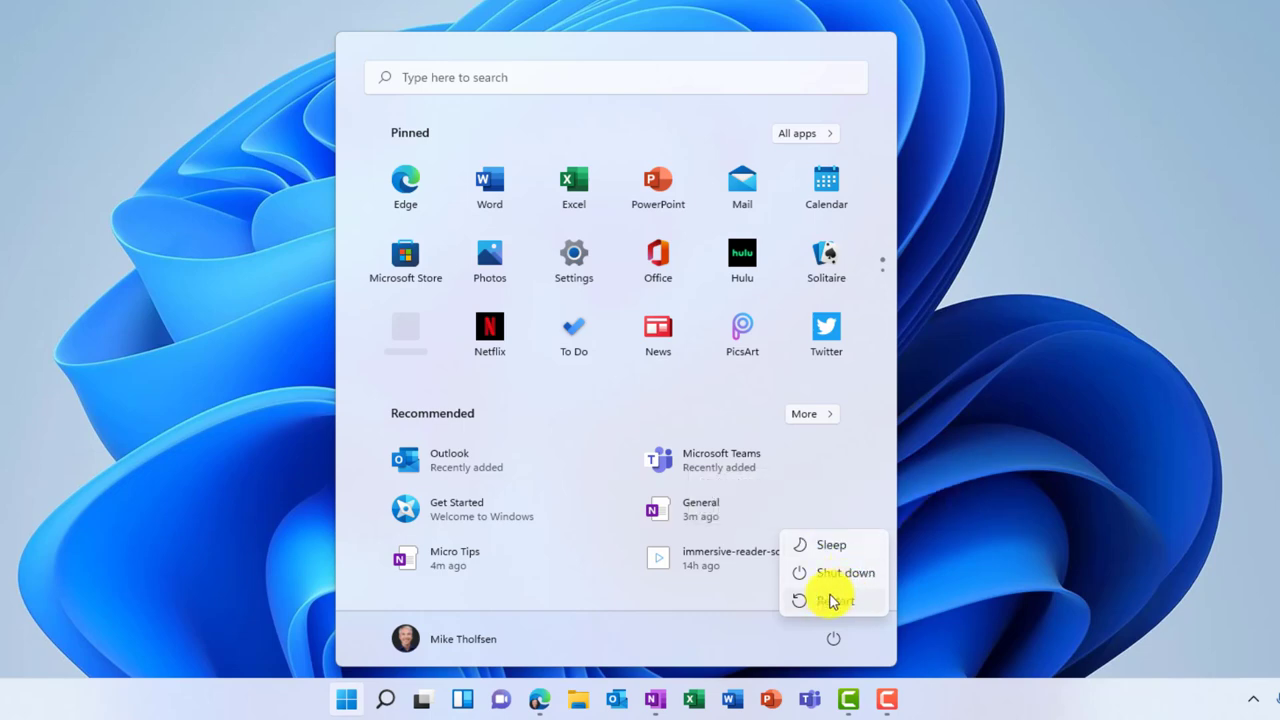
pyautogui.click(405, 638)
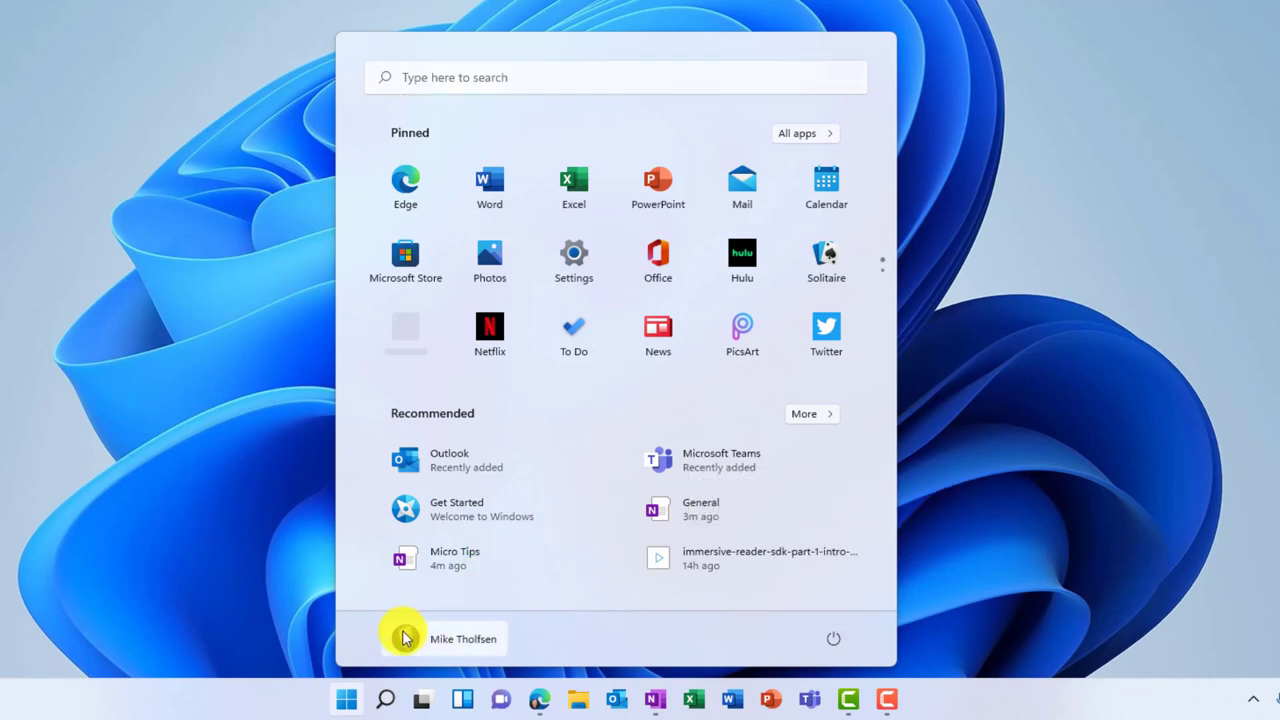
pyautogui.click(405, 638)
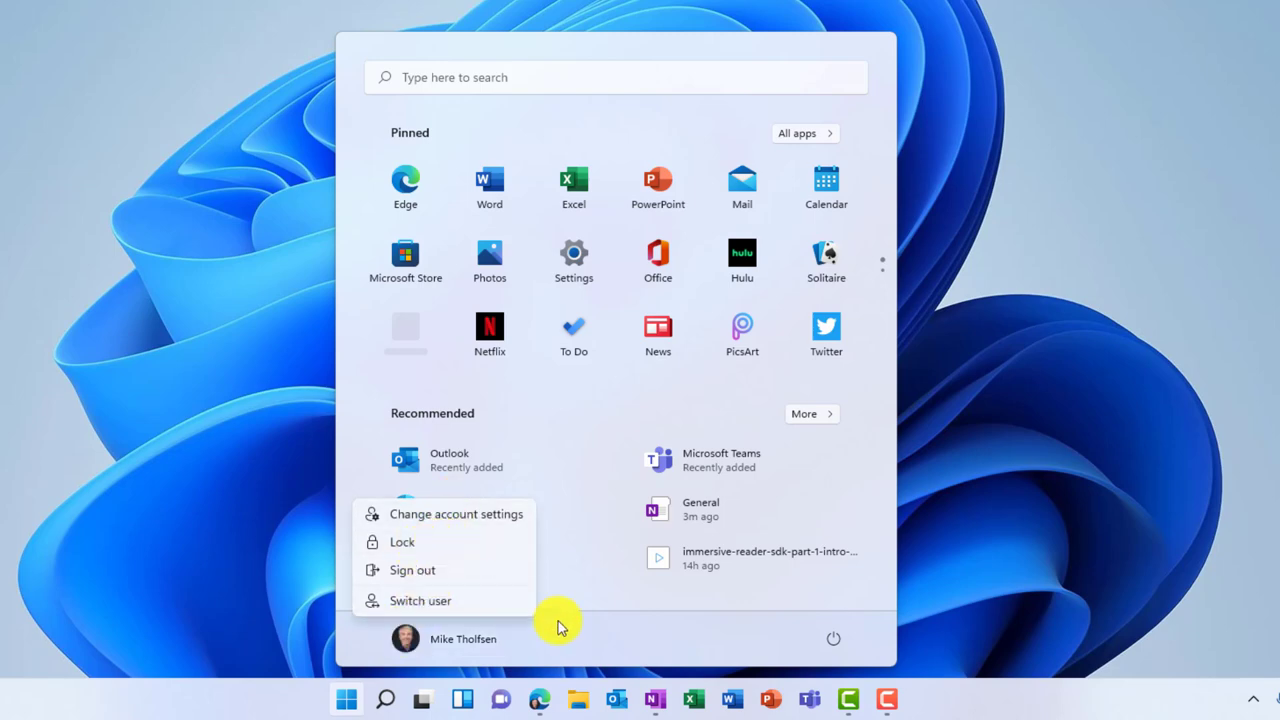
pyautogui.click(607, 645)
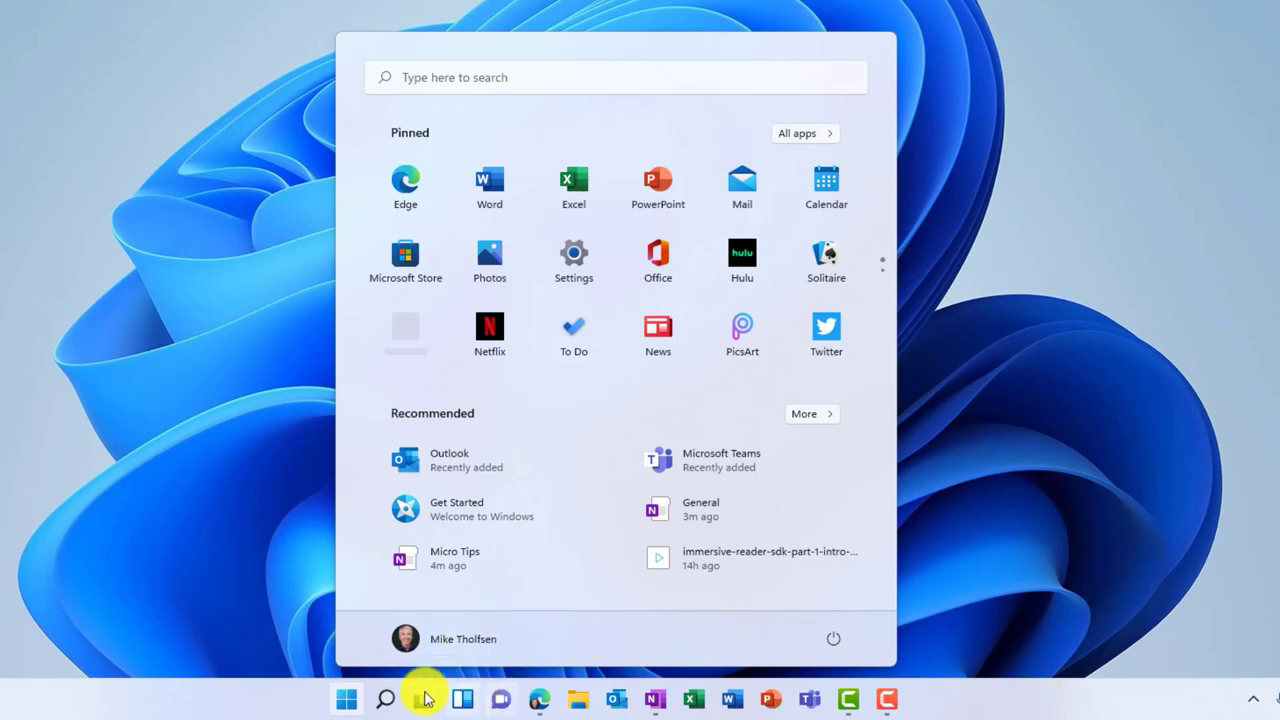
# Open the taskbar settings and expand the taskbar behaviors section
pyautogui.rightClick(300, 708)
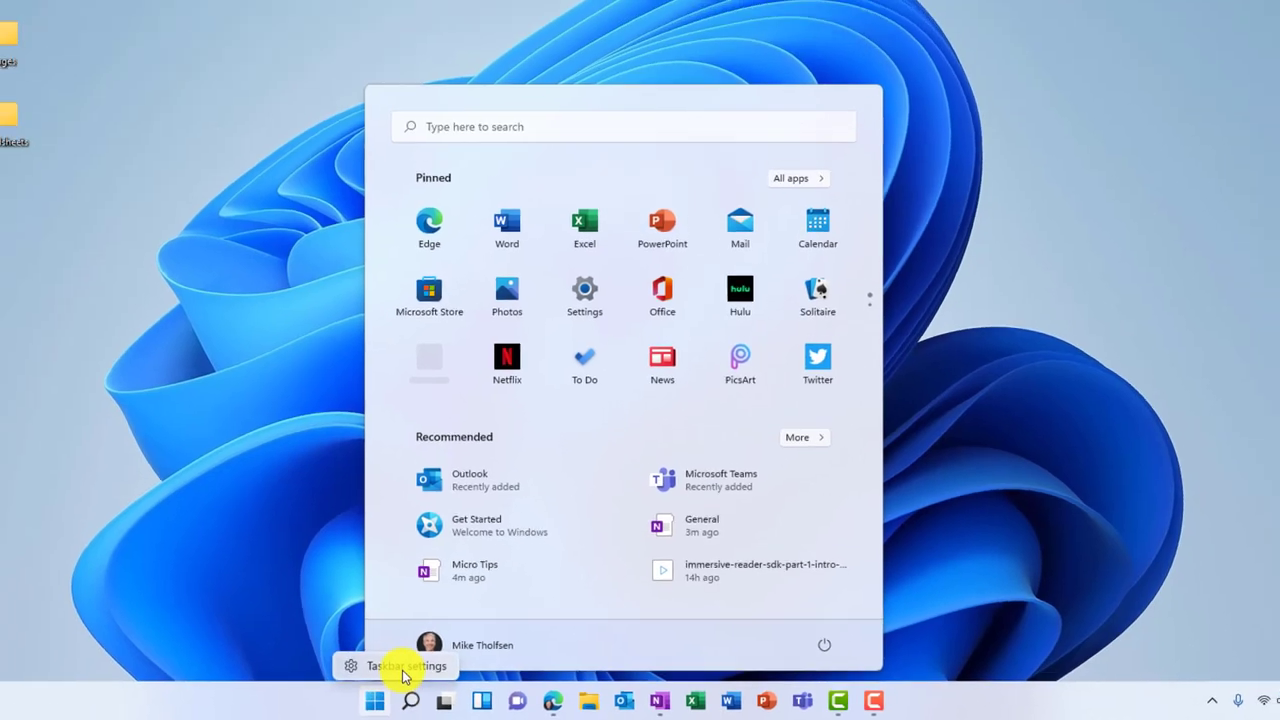
pyautogui.click(345, 661)
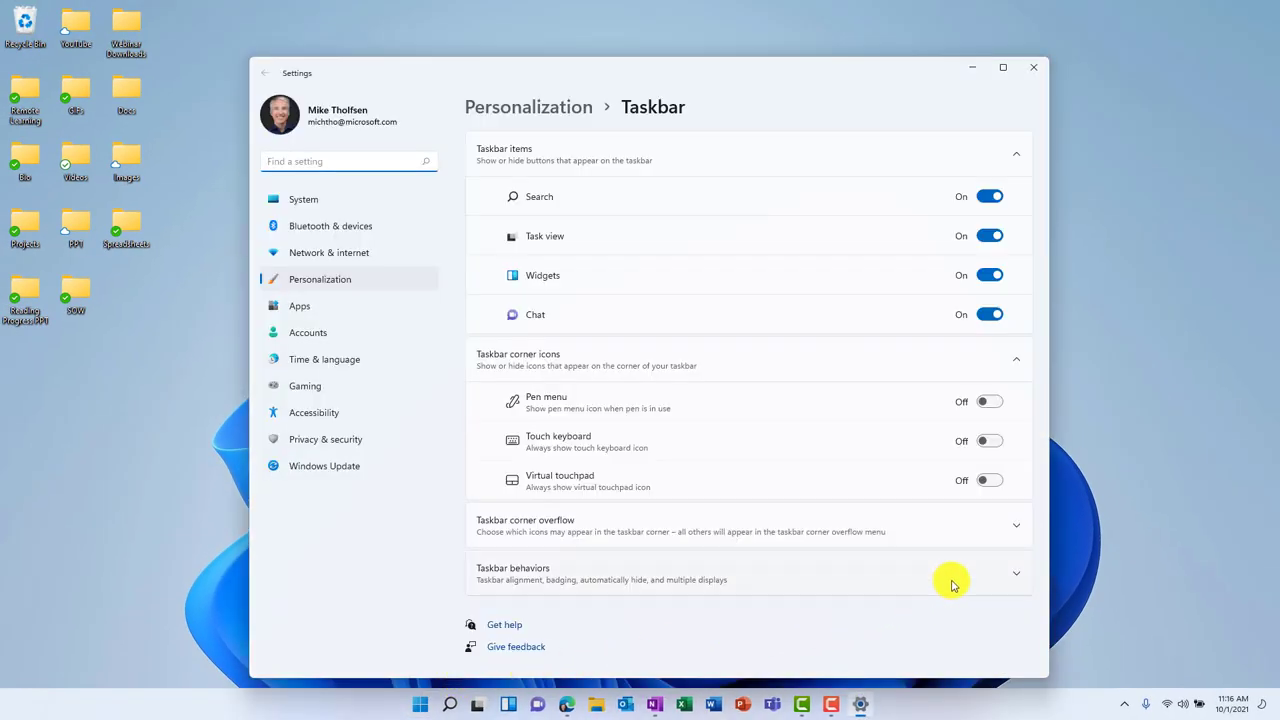
pyautogui.click(951, 583)
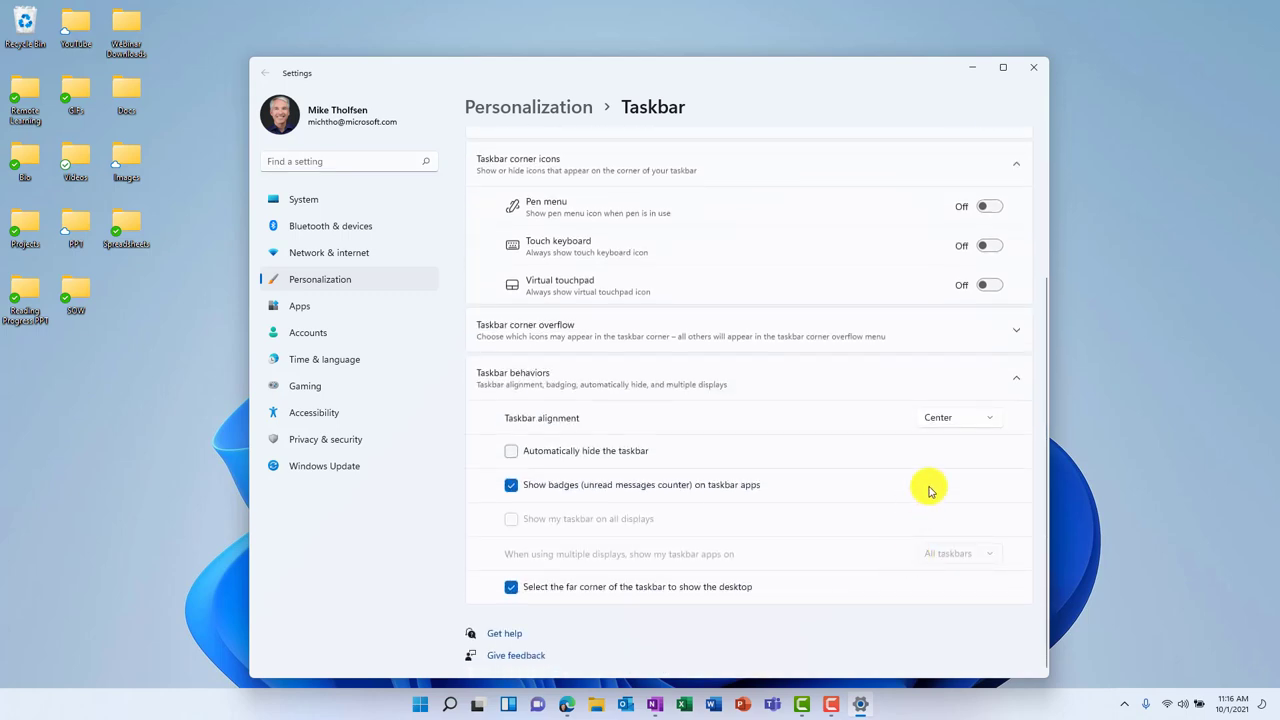
# Try the Left taskbar alignment and set the alignment back to Center
pyautogui.click(958, 420)
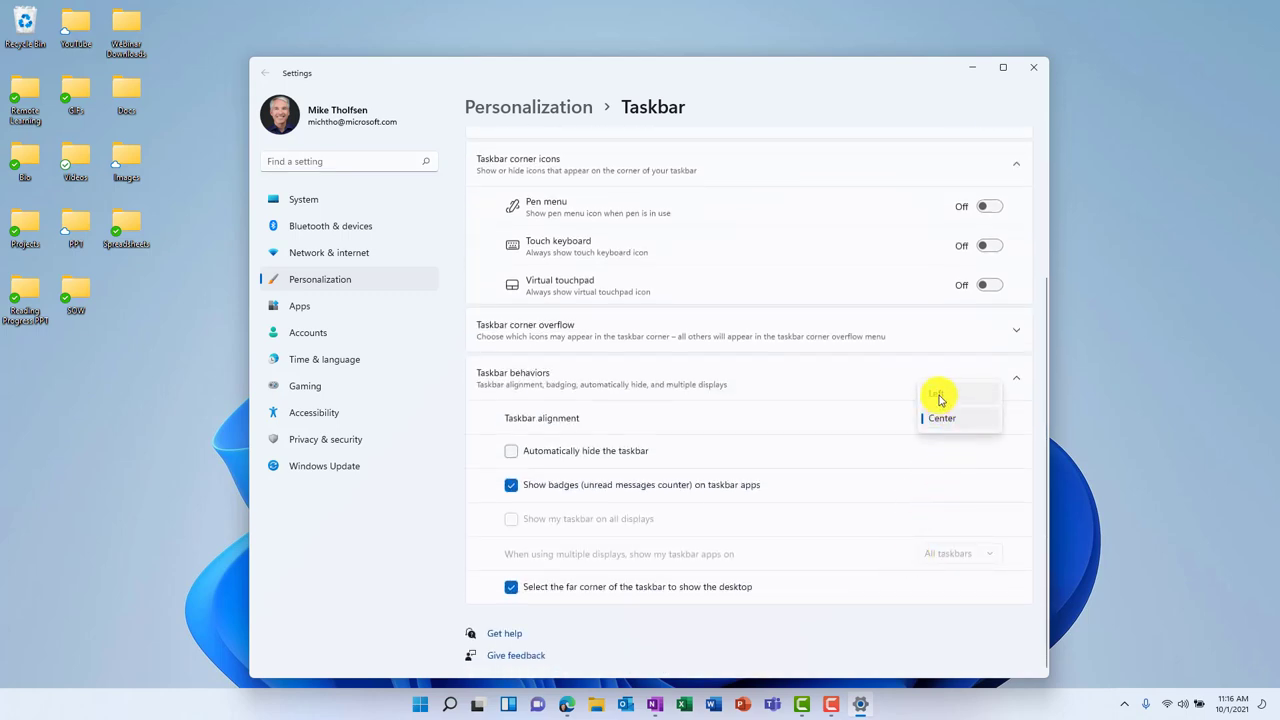
pyautogui.click(936, 395)
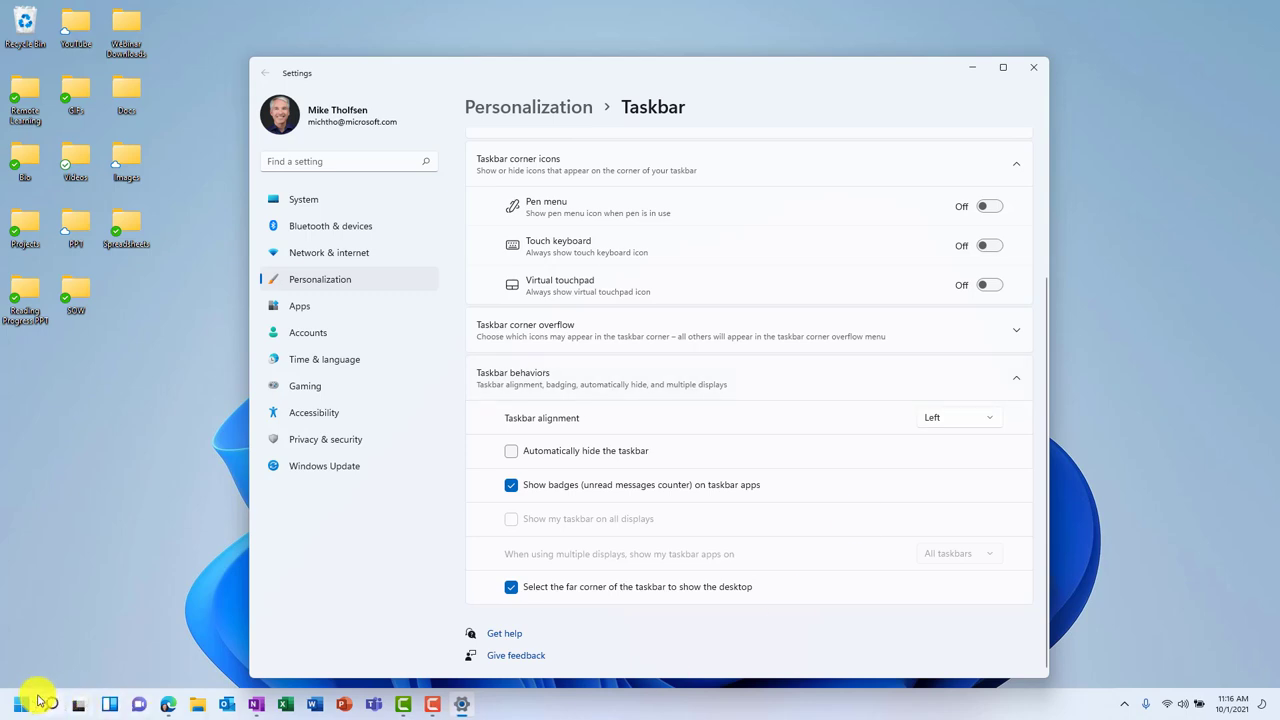
pyautogui.click(957, 417)
pyautogui.click(950, 440)
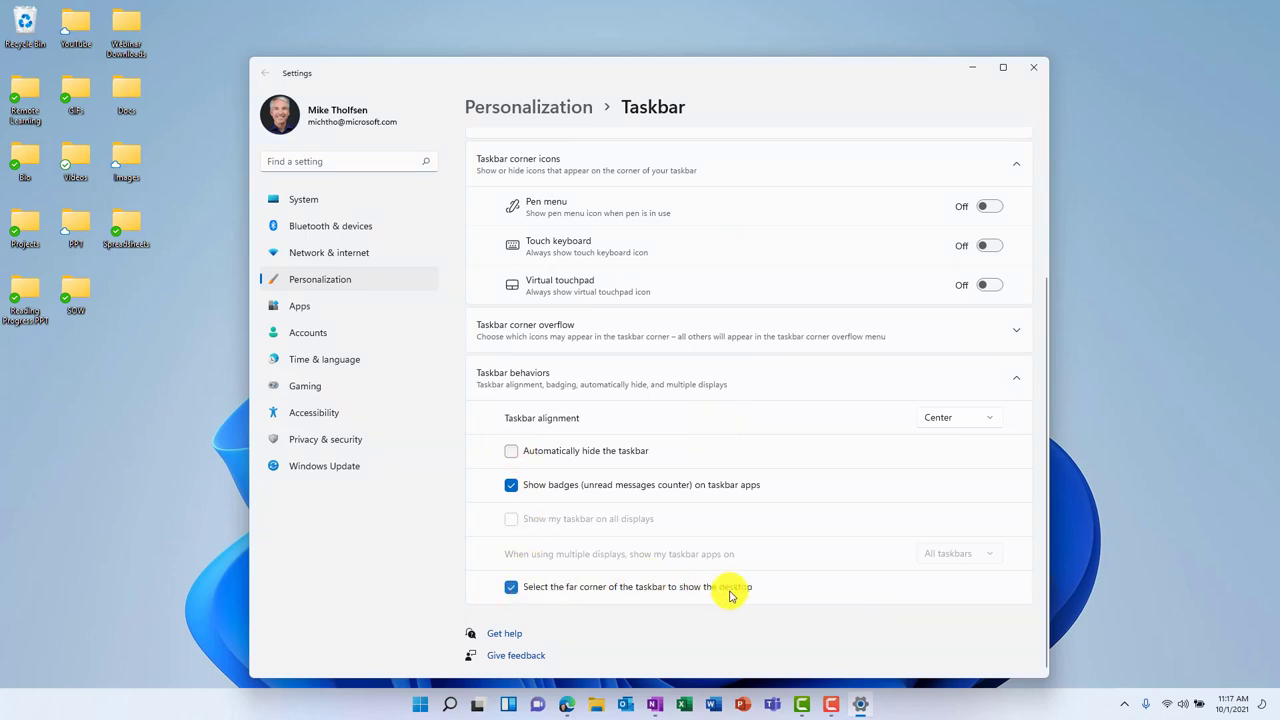
# Show the desktop using the far corner of the taskbar, restore the Settings window and collapse the taskbar behaviors section
pyautogui.click(1275, 708)
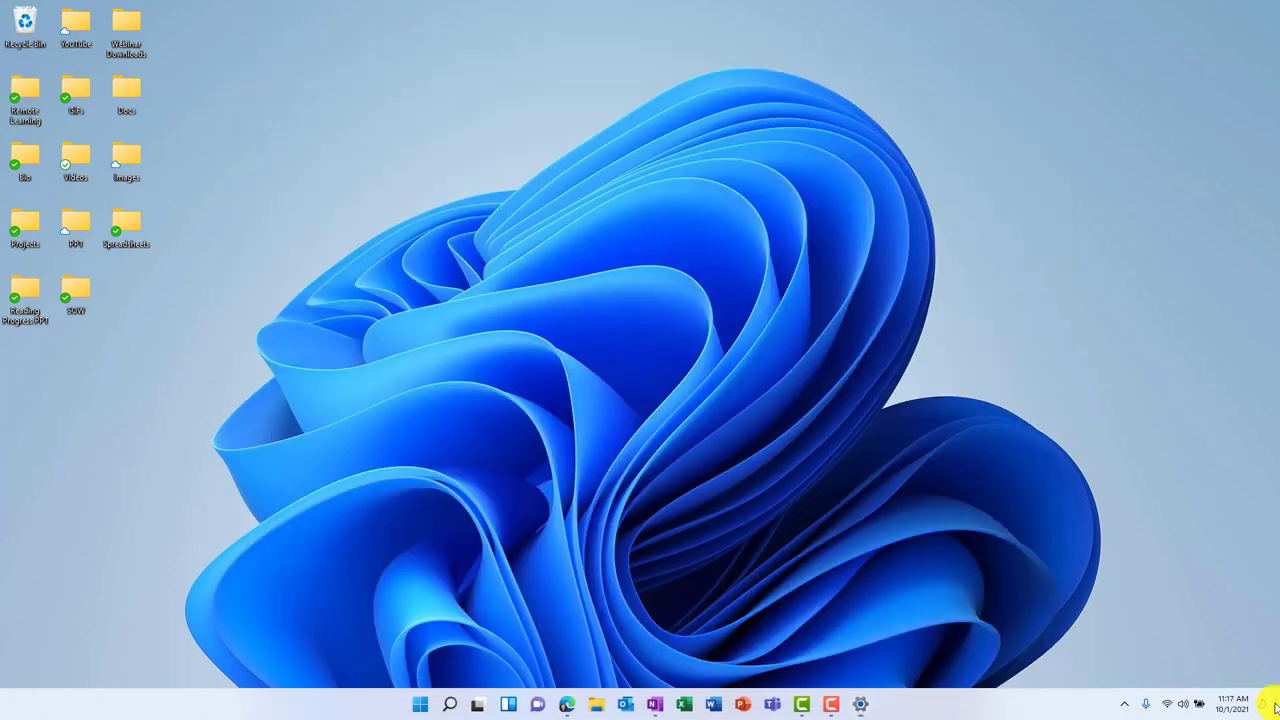
pyautogui.click(1275, 708)
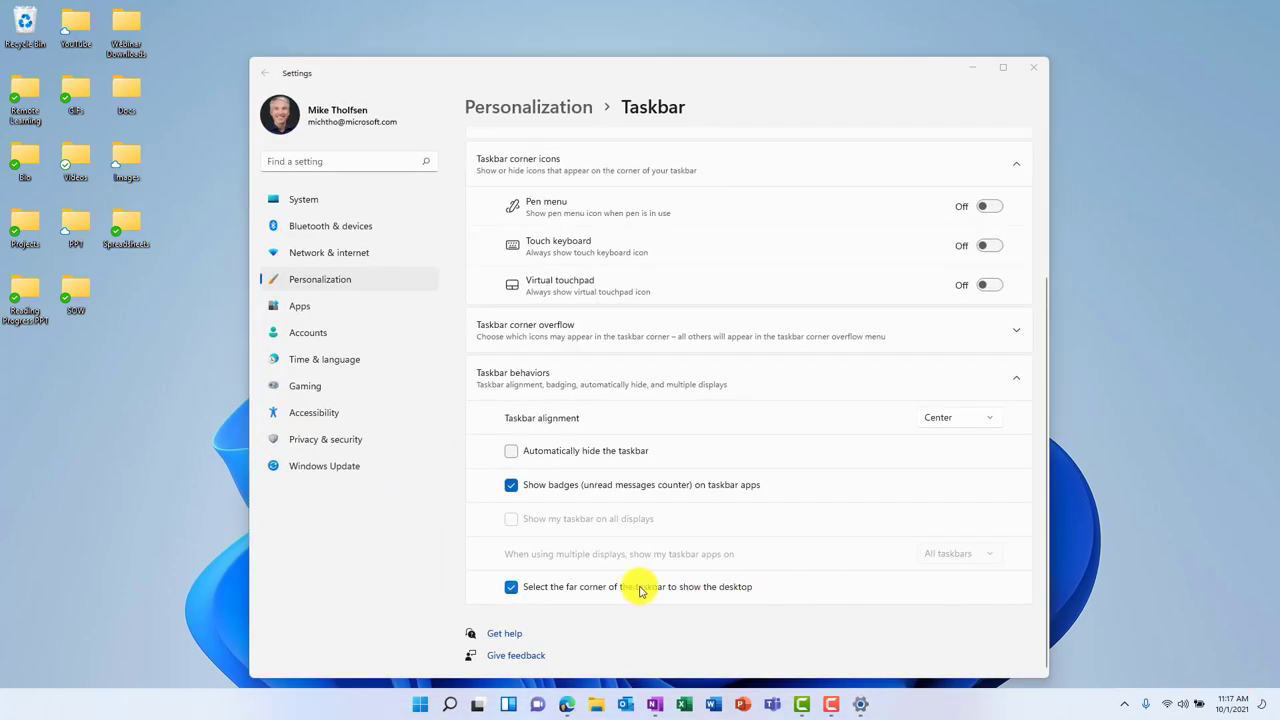
pyautogui.click(1014, 384)
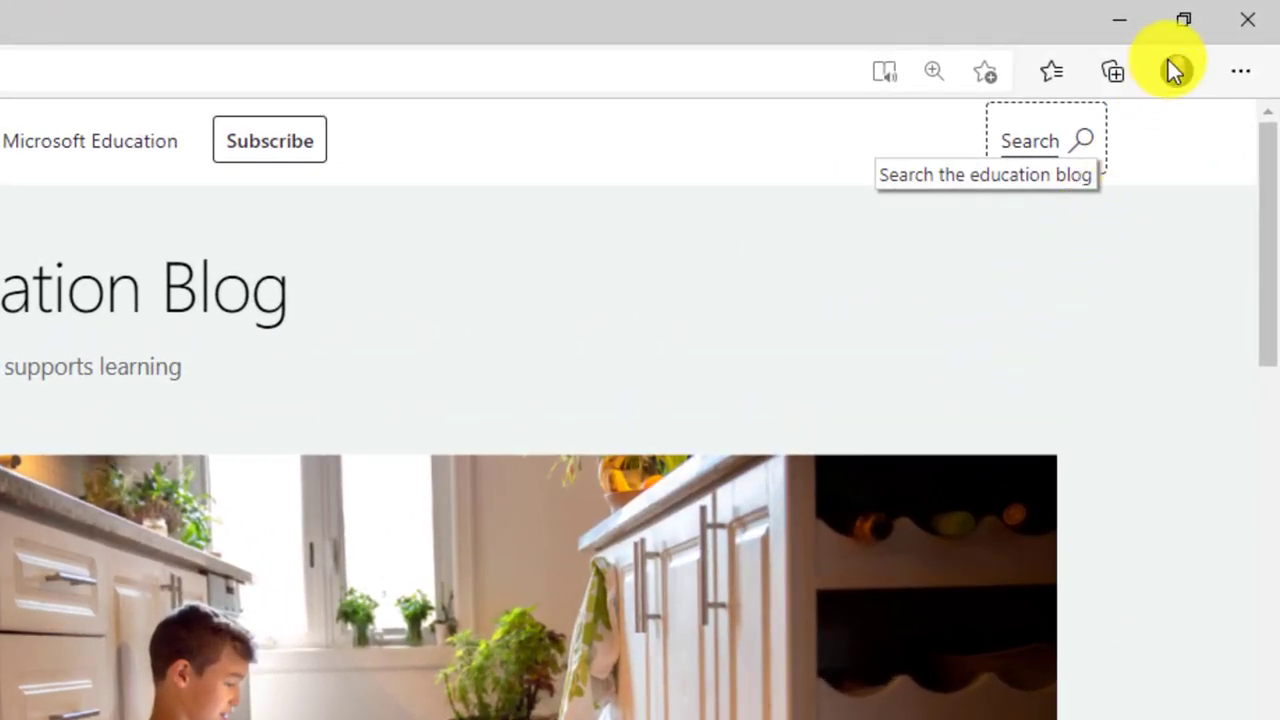
# Snap the Education Blog browser window into the wide middle column of a three-column layout, with OneNote on its left and Outlook on its right
pyautogui.moveTo(1174, 28)
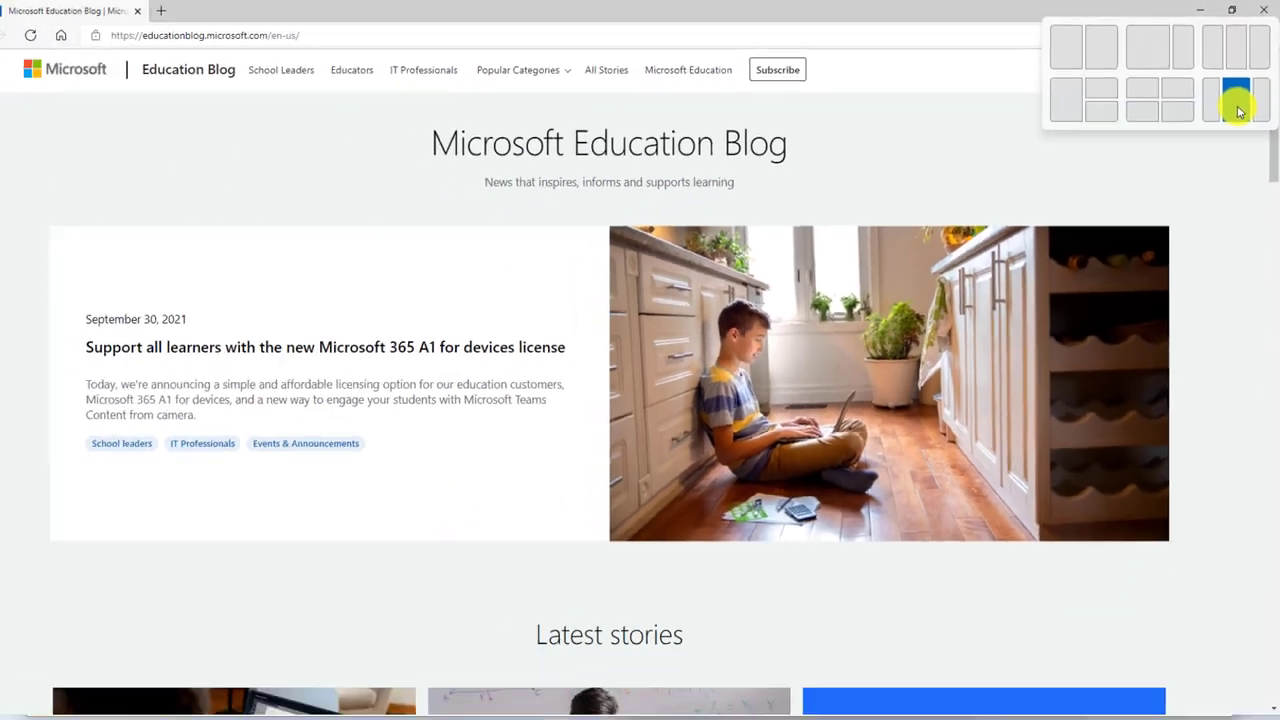
pyautogui.click(1206, 183)
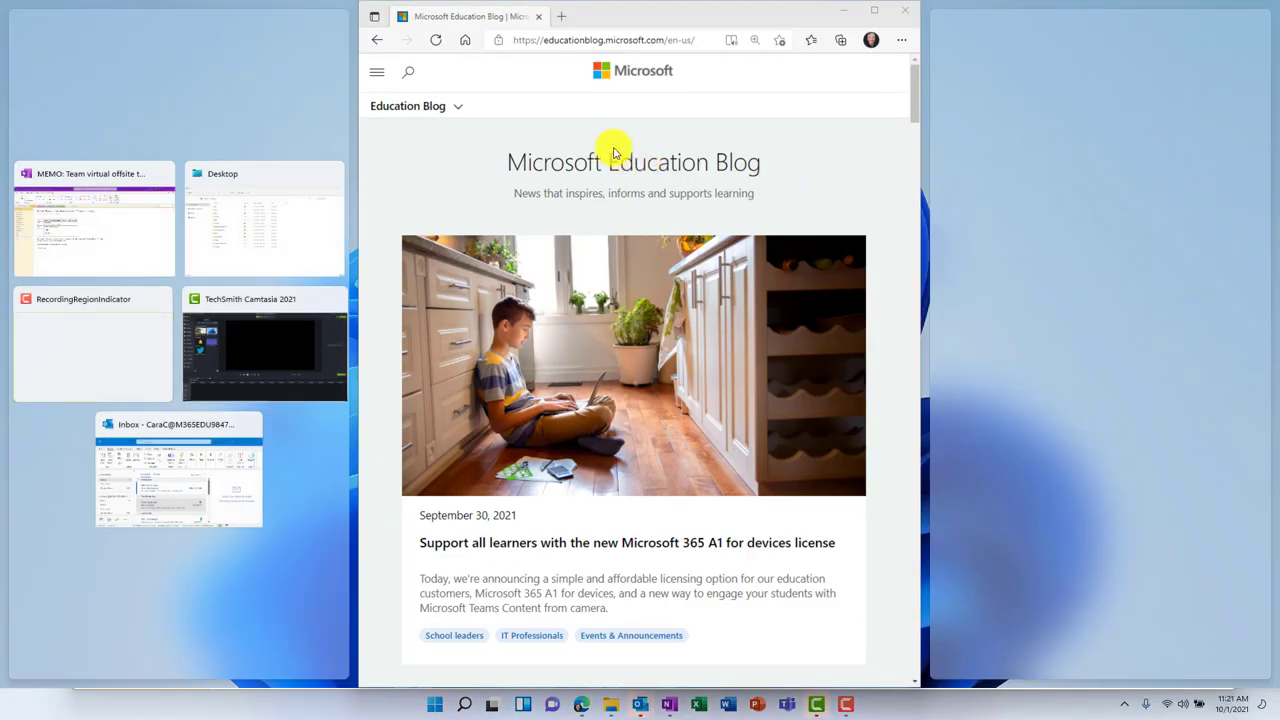
pyautogui.click(72, 226)
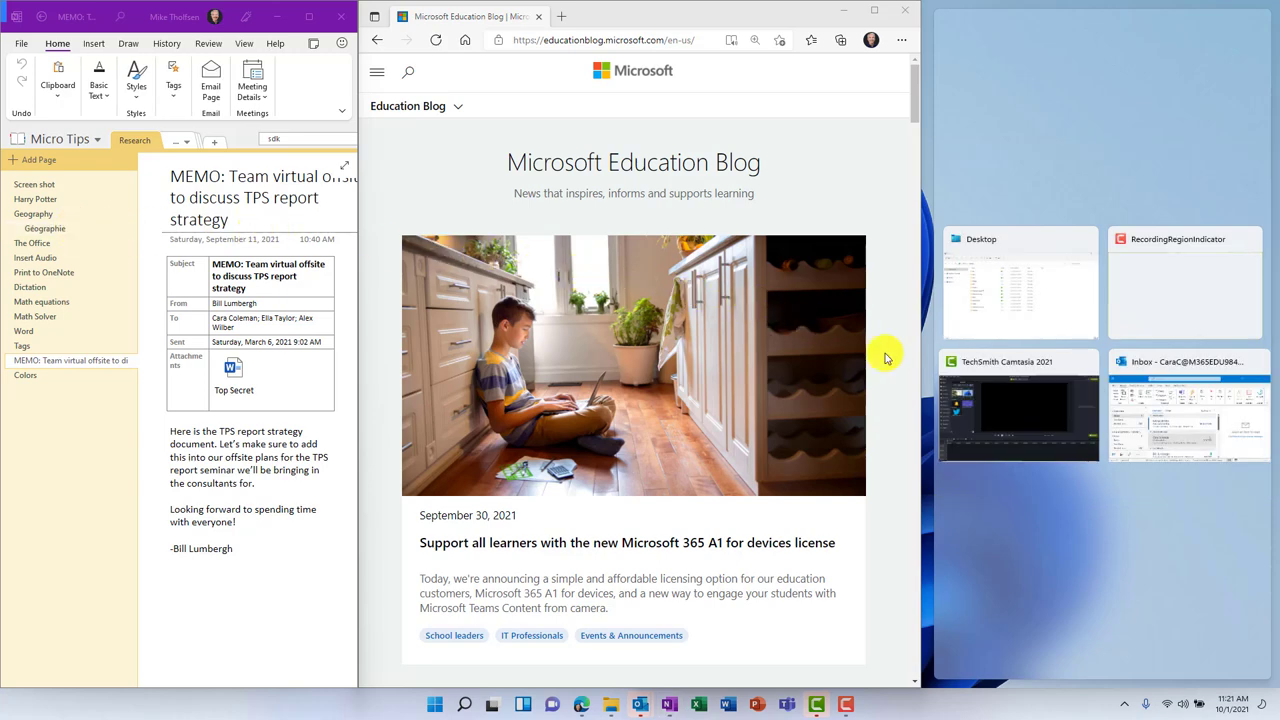
pyautogui.click(1180, 417)
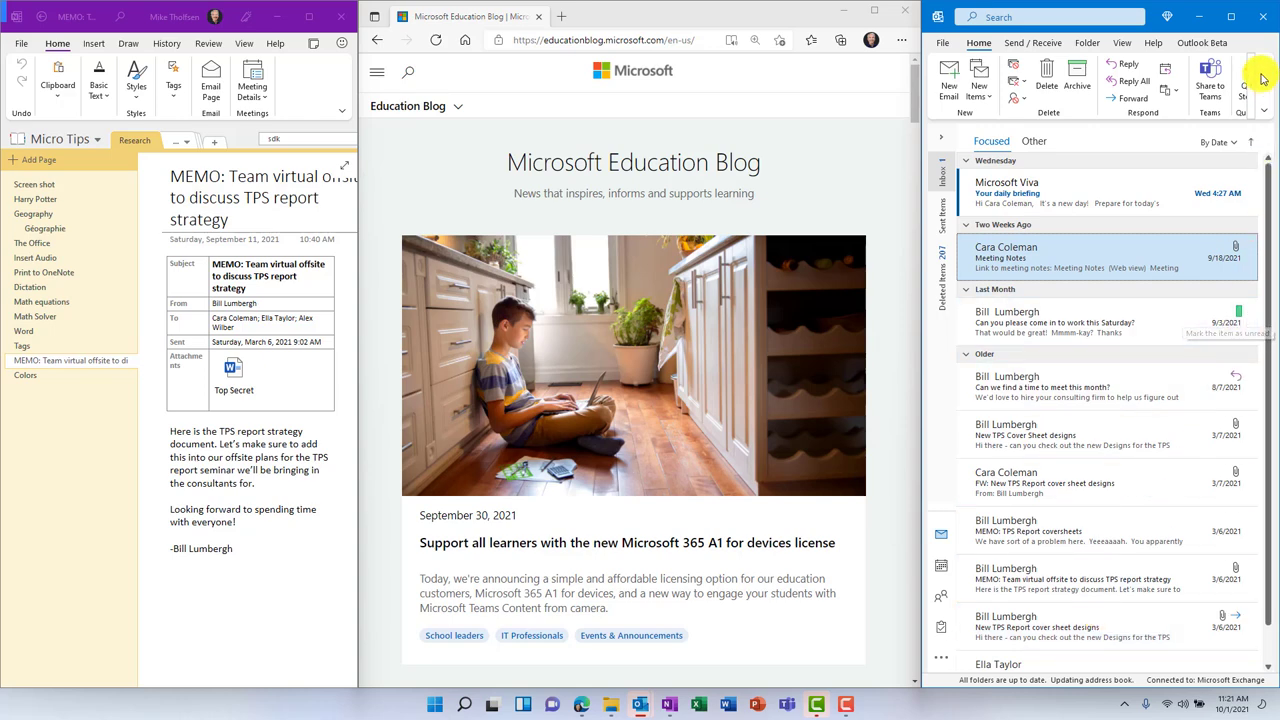
# Rearrange the windows with Outlook in the left half, OneNote in the upper-right quarter and the Education Blog in the lower-right quarter
pyautogui.moveTo(1228, 18)
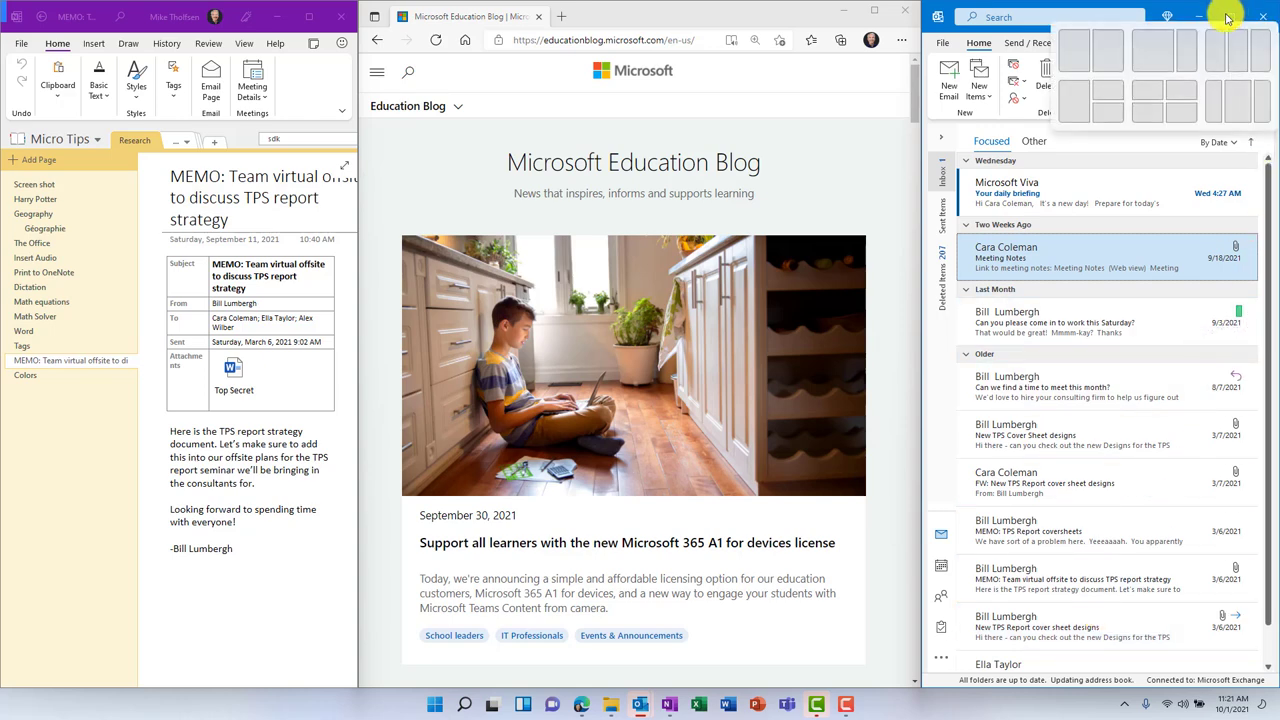
pyautogui.click(1075, 106)
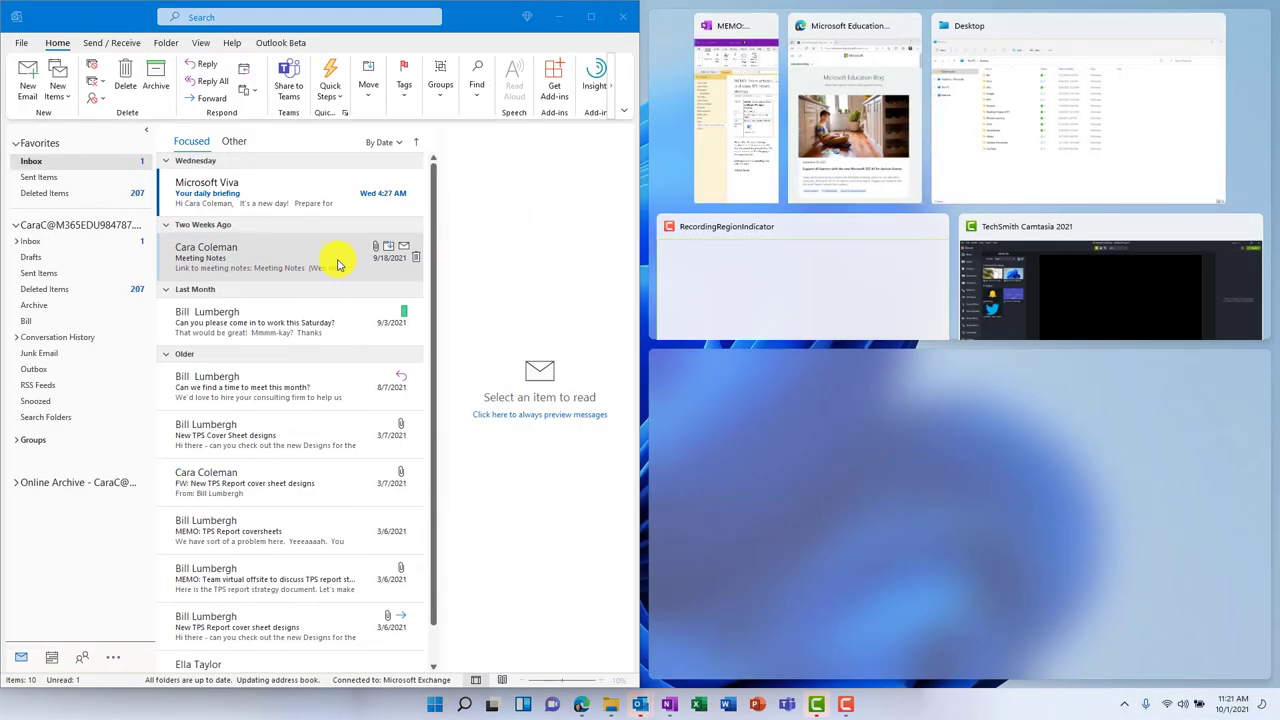
pyautogui.click(742, 88)
pyautogui.click(815, 490)
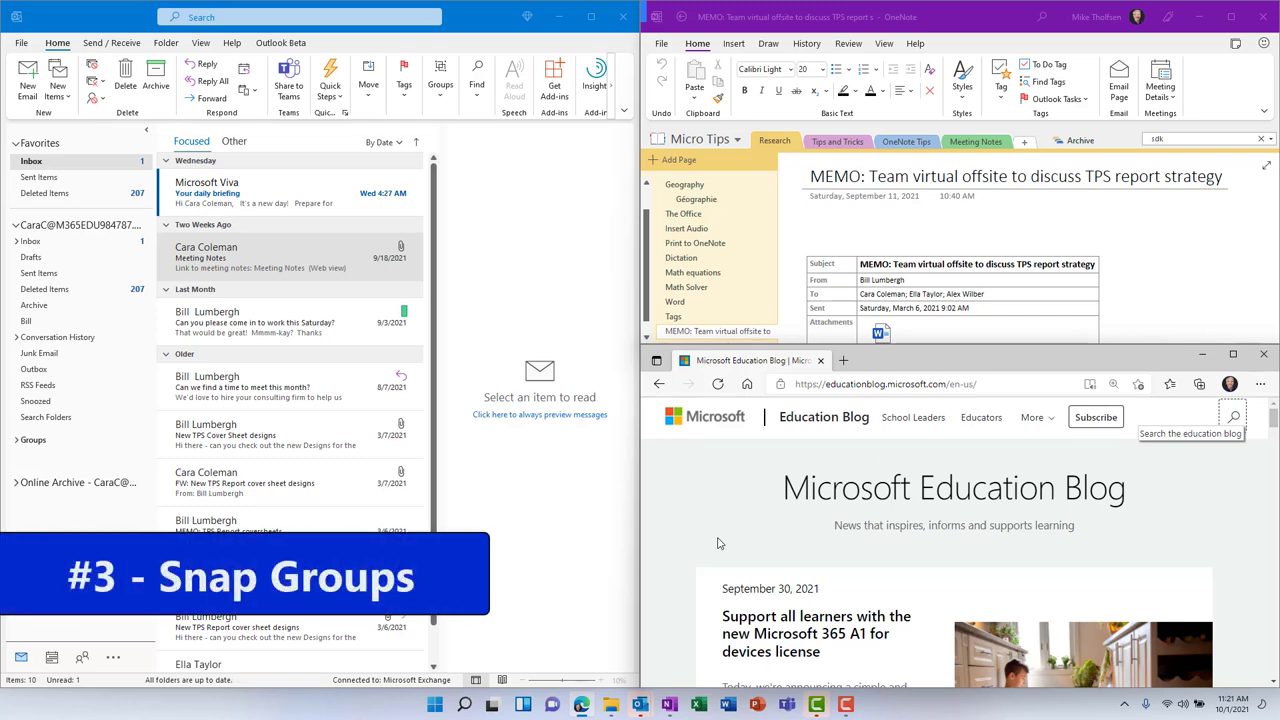
# Minimize all windows and restore the snapped Outlook, OneNote and Edge group through OneNote's taskbar preview
pyautogui.press('super+d')
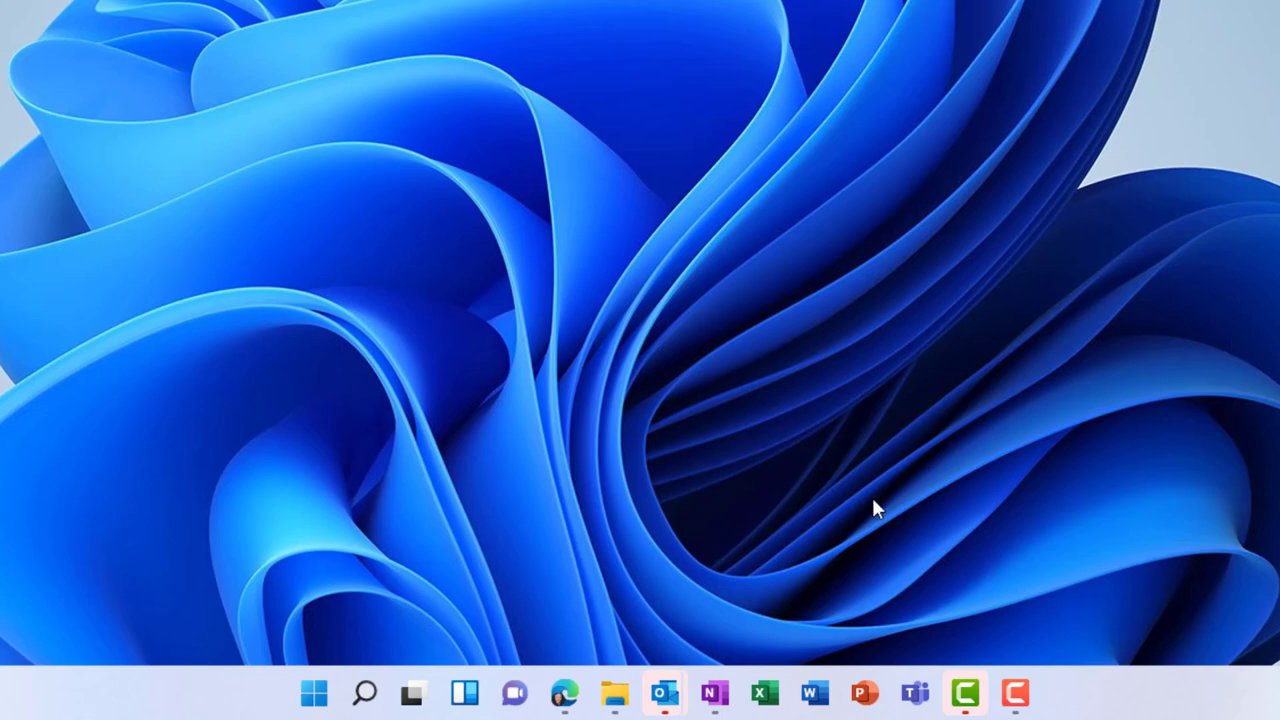
pyautogui.moveTo(712, 700)
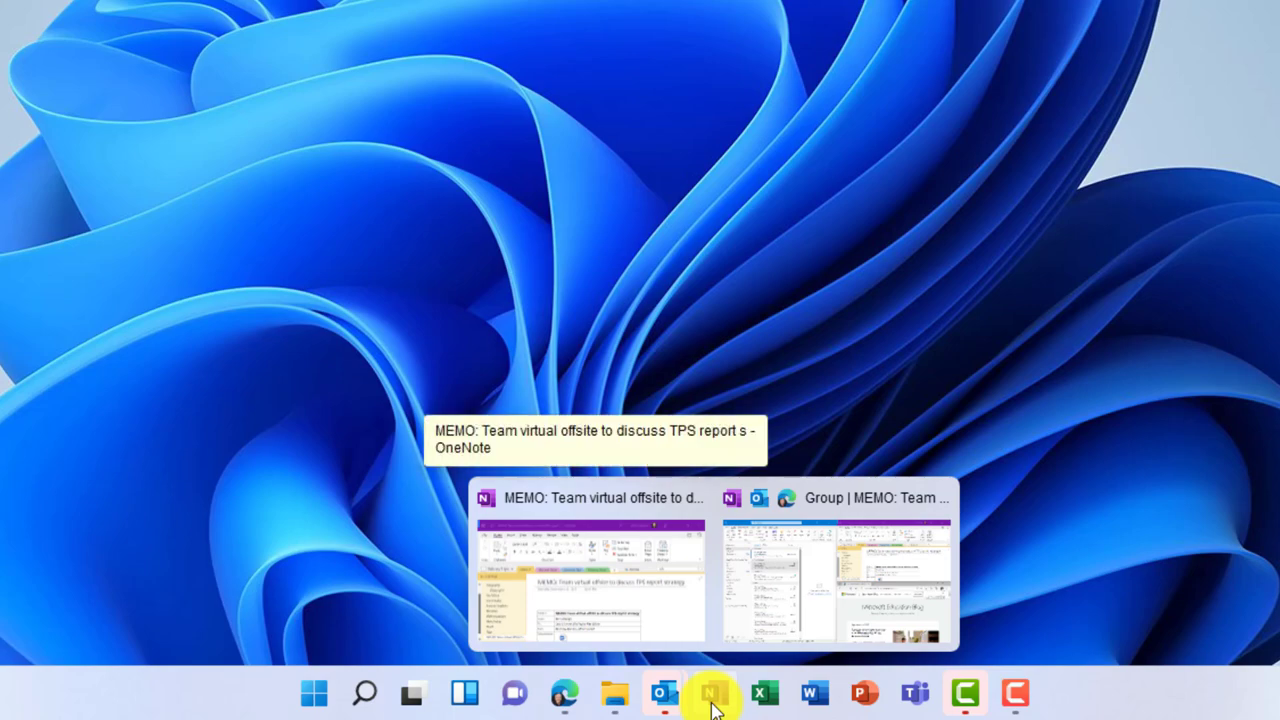
pyautogui.moveTo(540, 590)
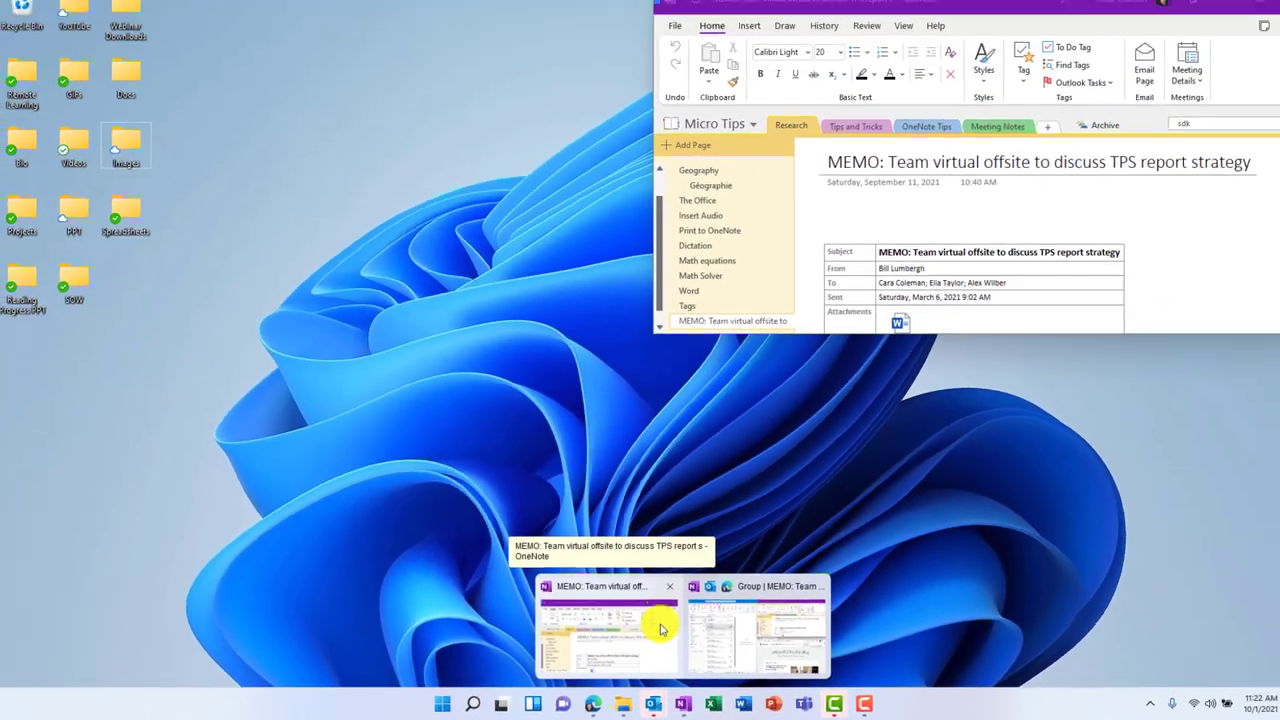
pyautogui.moveTo(725, 588)
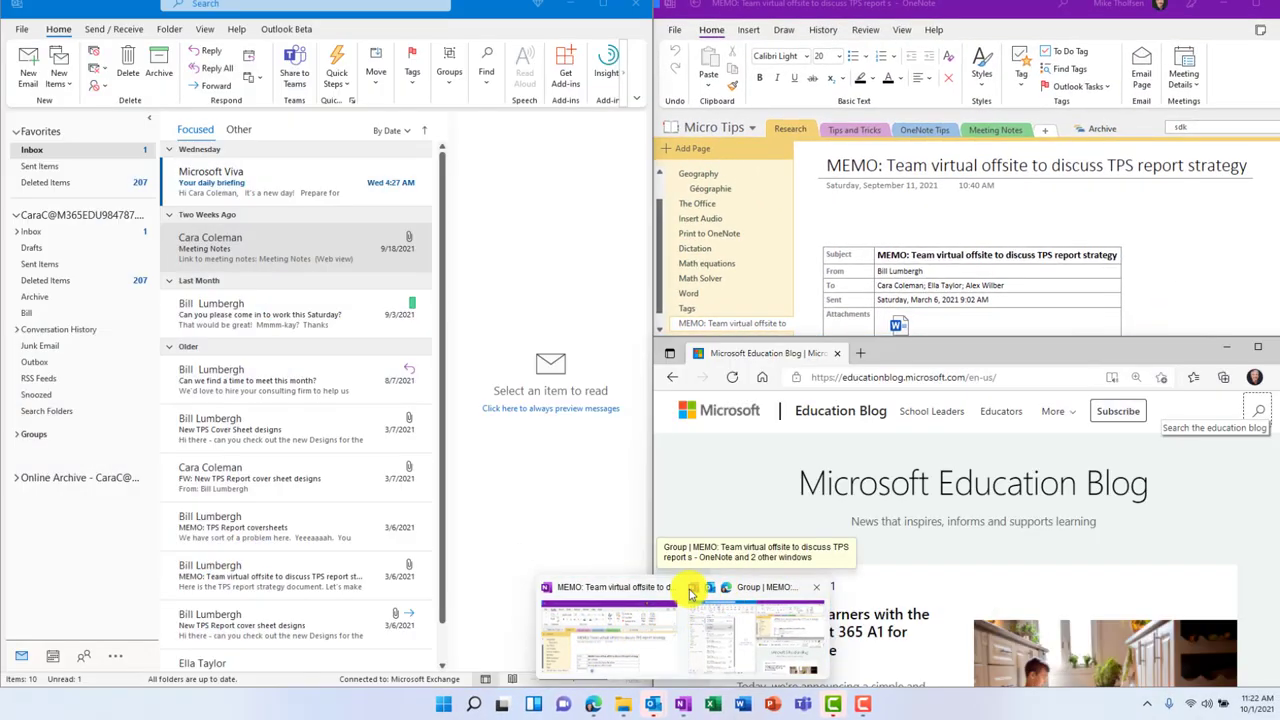
pyautogui.click(738, 632)
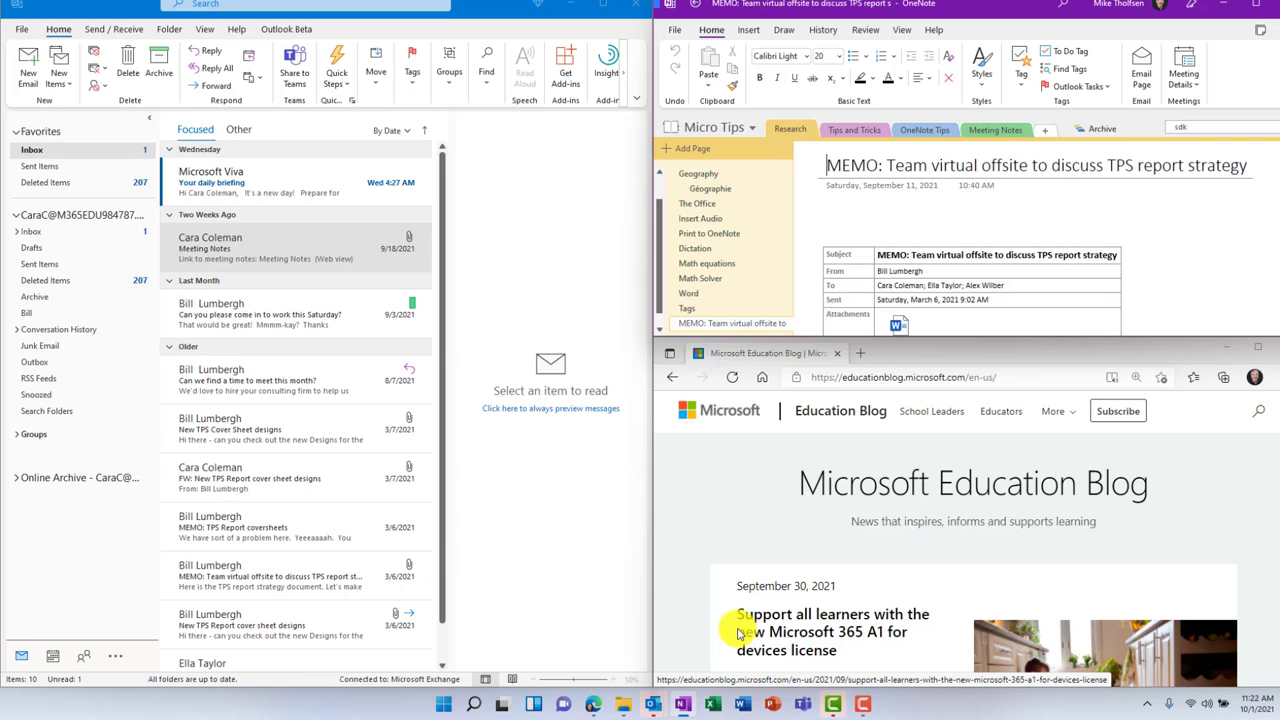
# Minimize all windows and restore the snapped Outlook, OneNote and Edge group through Outlook's taskbar preview
pyautogui.press('super+d')
pyautogui.moveTo(652, 708)
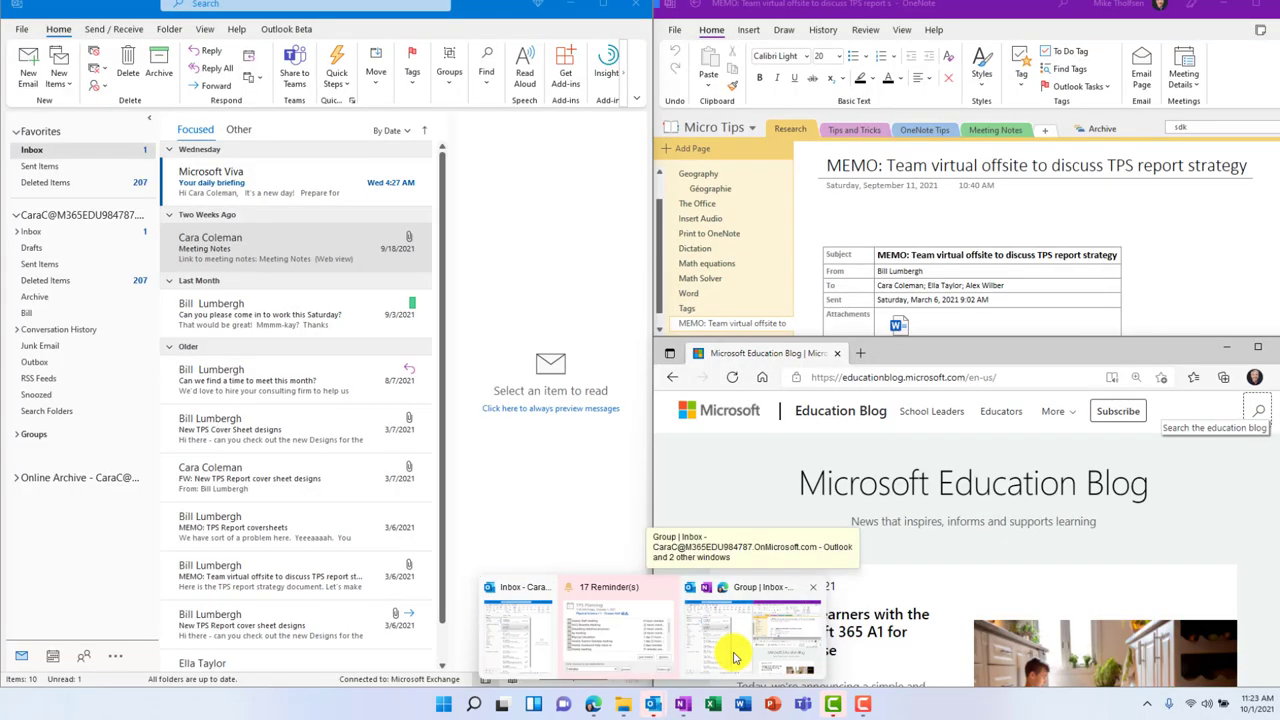
pyautogui.click(734, 657)
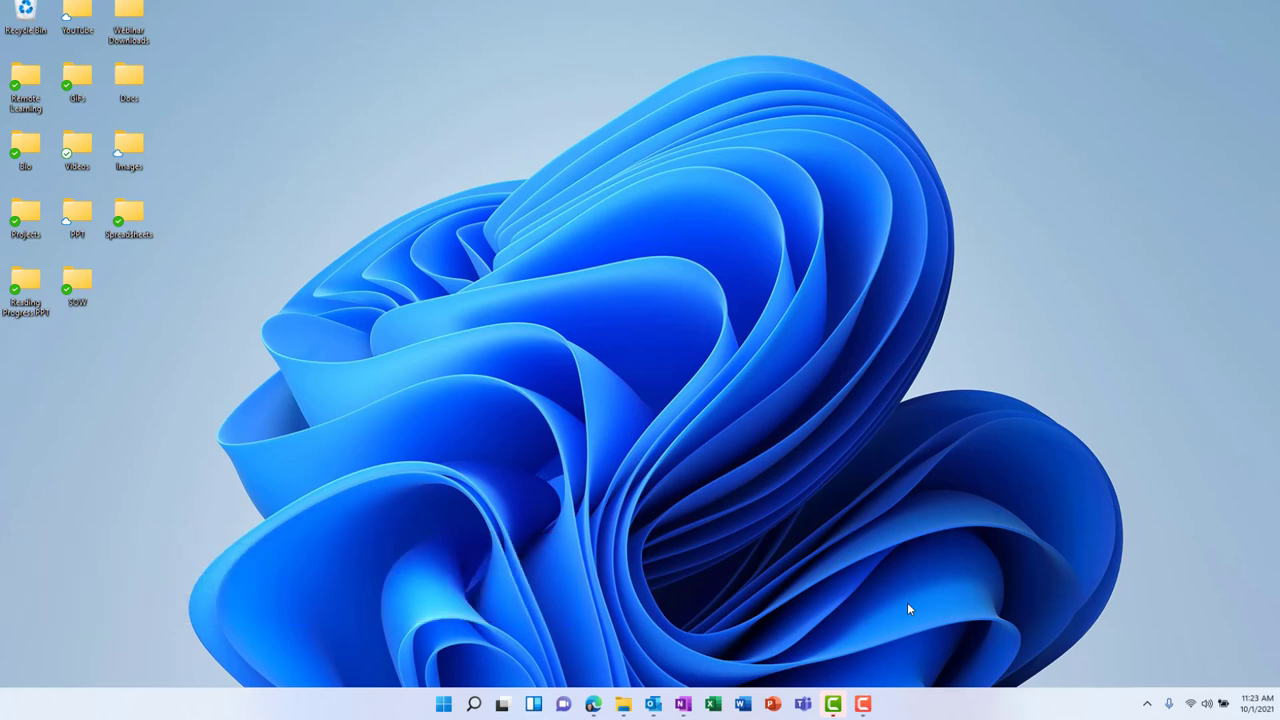
# Search for the Settings app, open it and go to the Accessibility page
pyautogui.press('super')
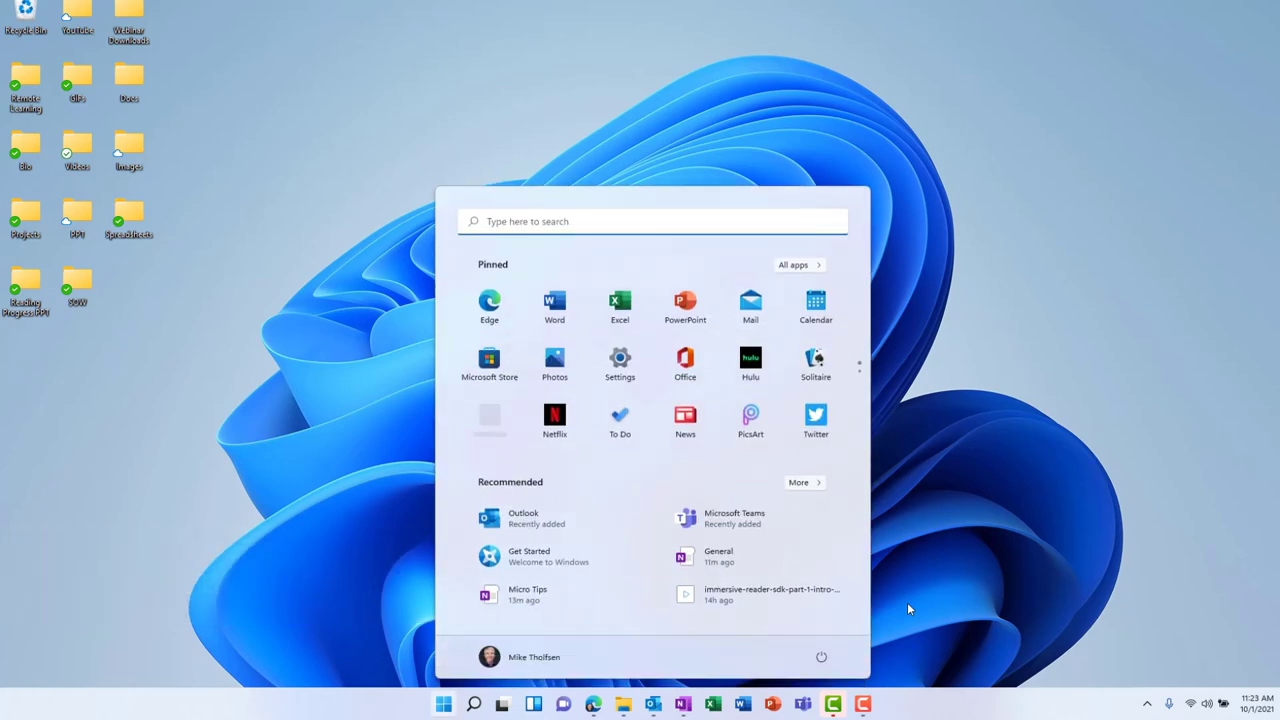
pyautogui.write('settings')
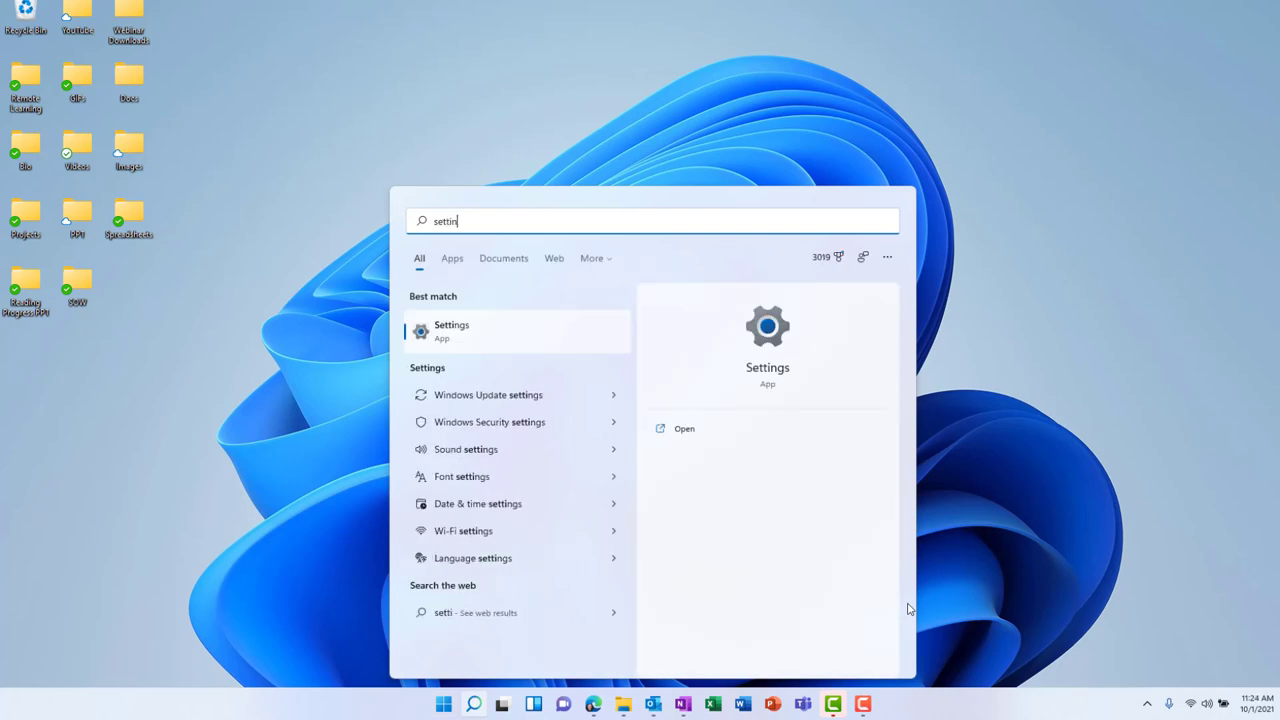
pyautogui.click(445, 332)
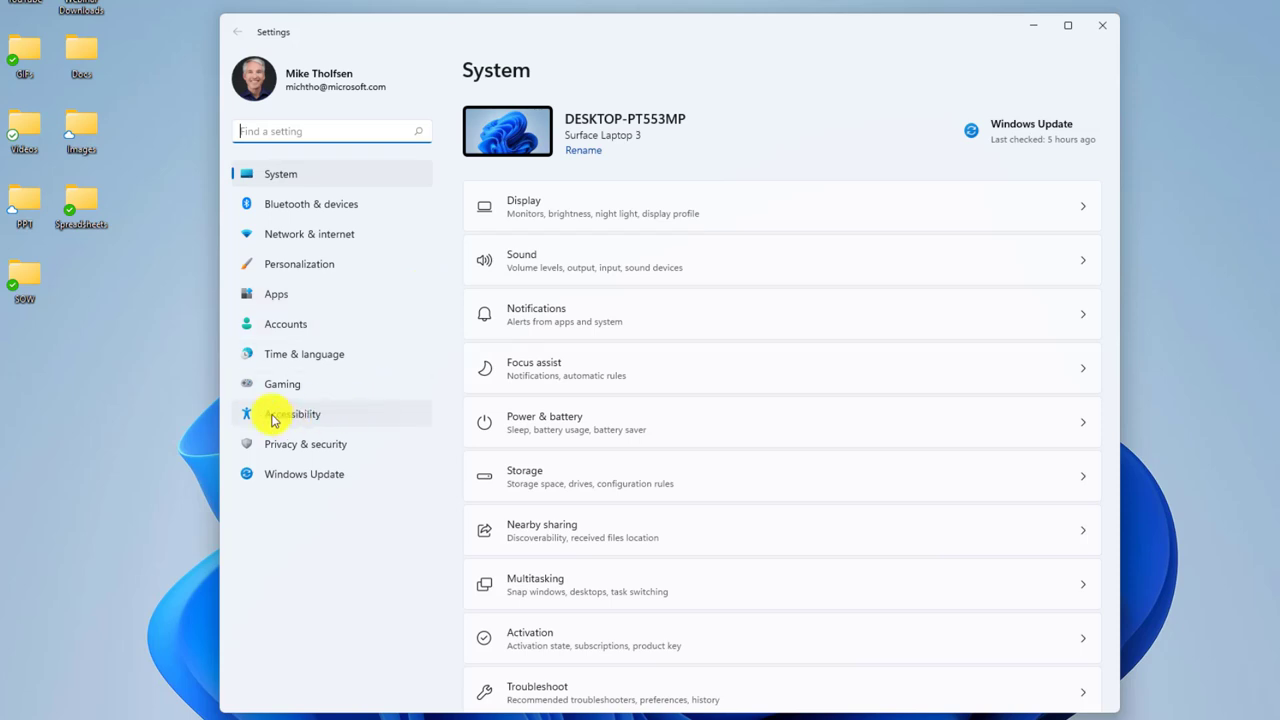
pyautogui.click(313, 420)
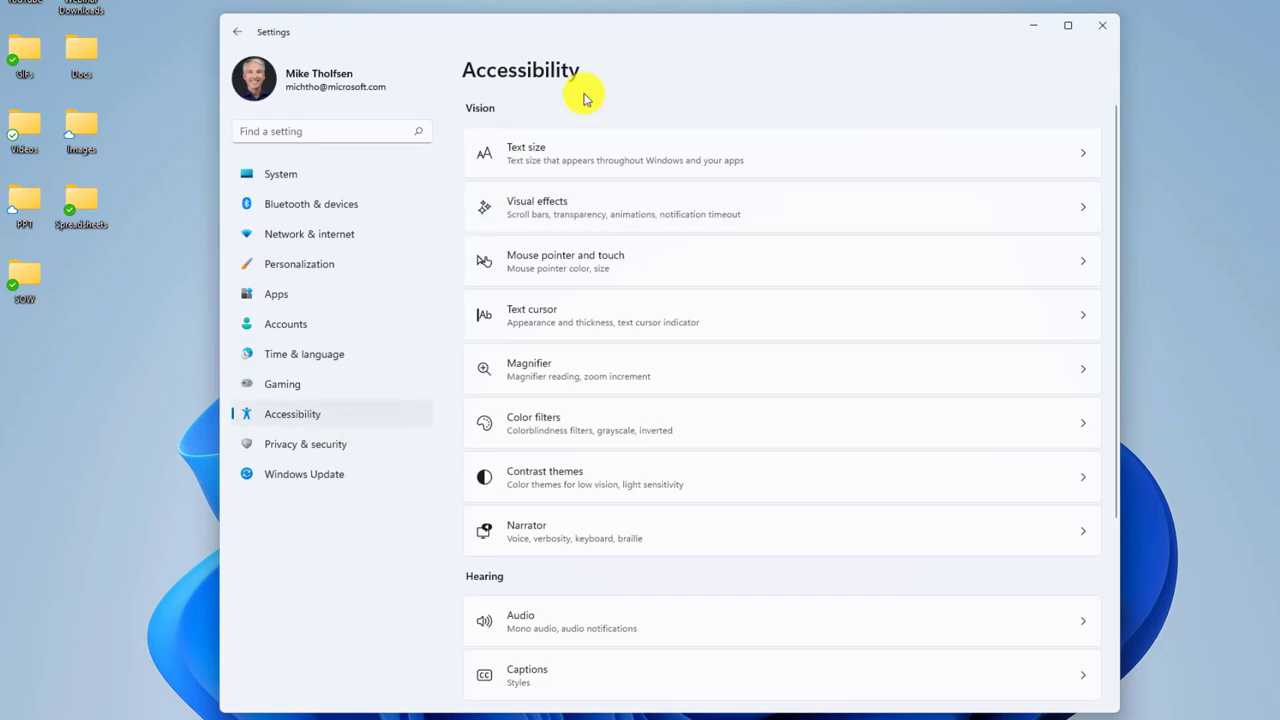
# Look through the accessibility options, including the Text size page and the Mouse pointer and touch page
pyautogui.scroll(-3, 614, 408)
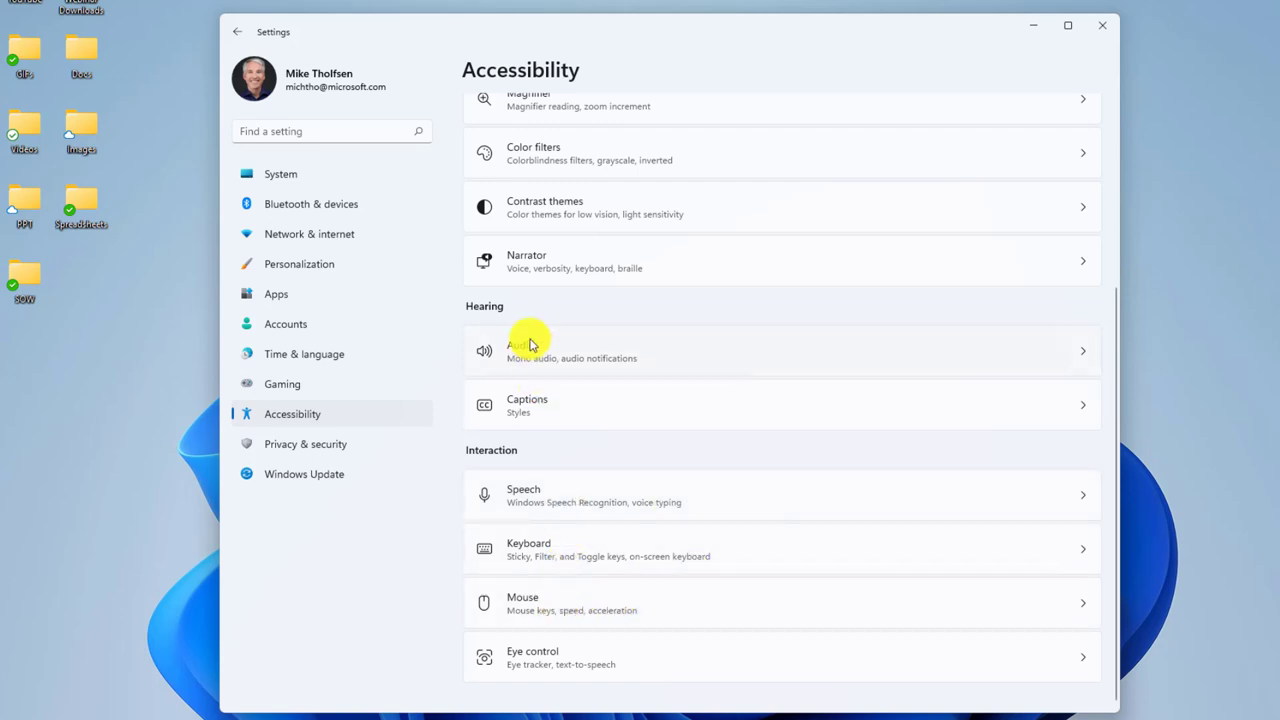
pyautogui.scroll(3, 530, 343)
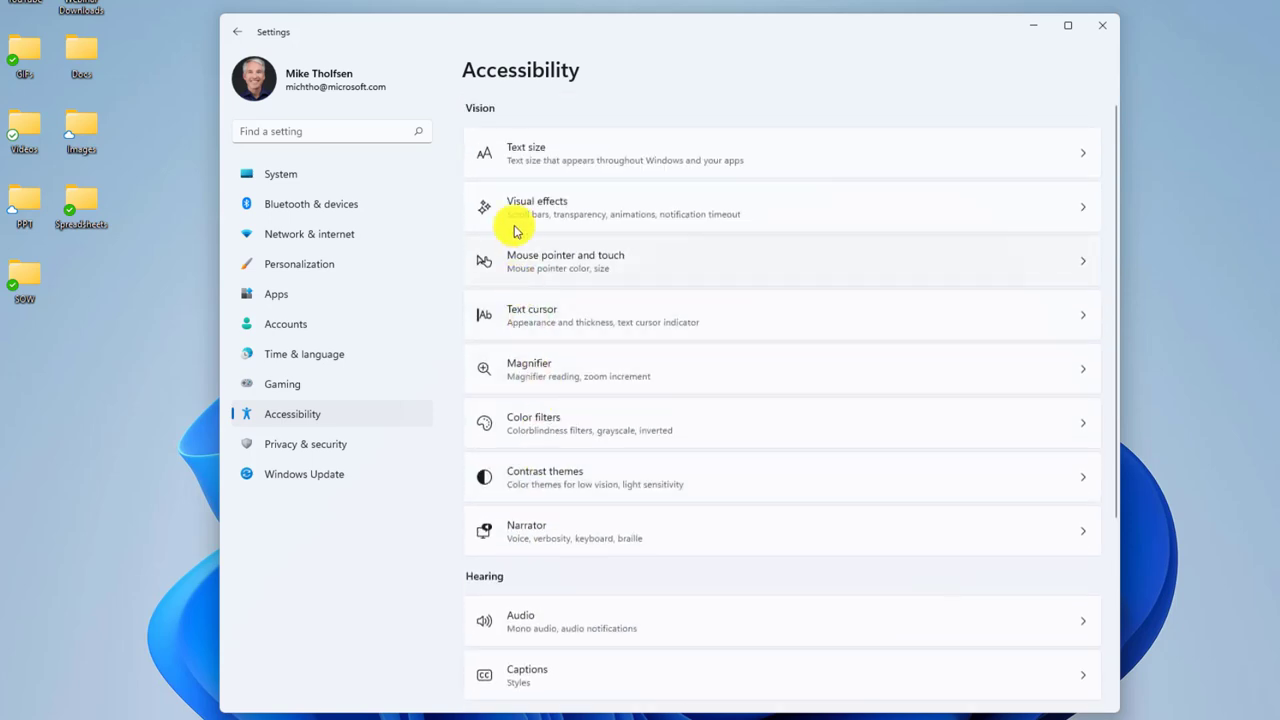
pyautogui.click(592, 161)
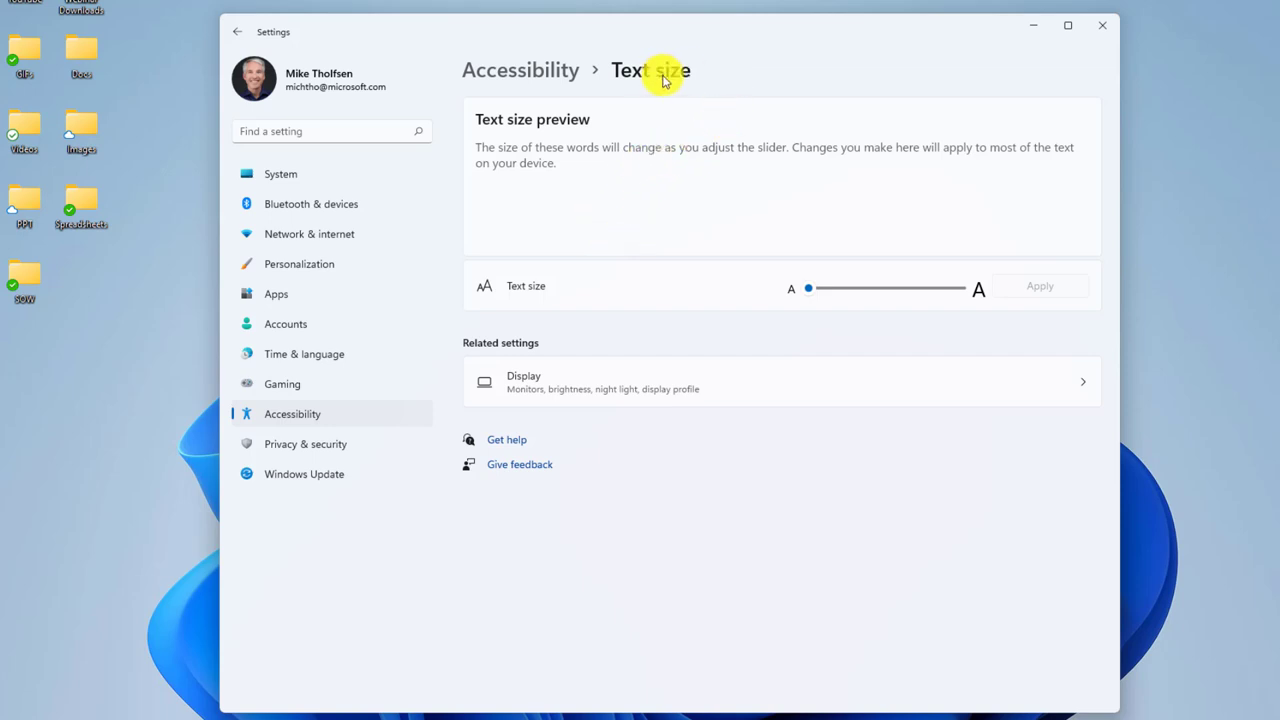
pyautogui.click(513, 78)
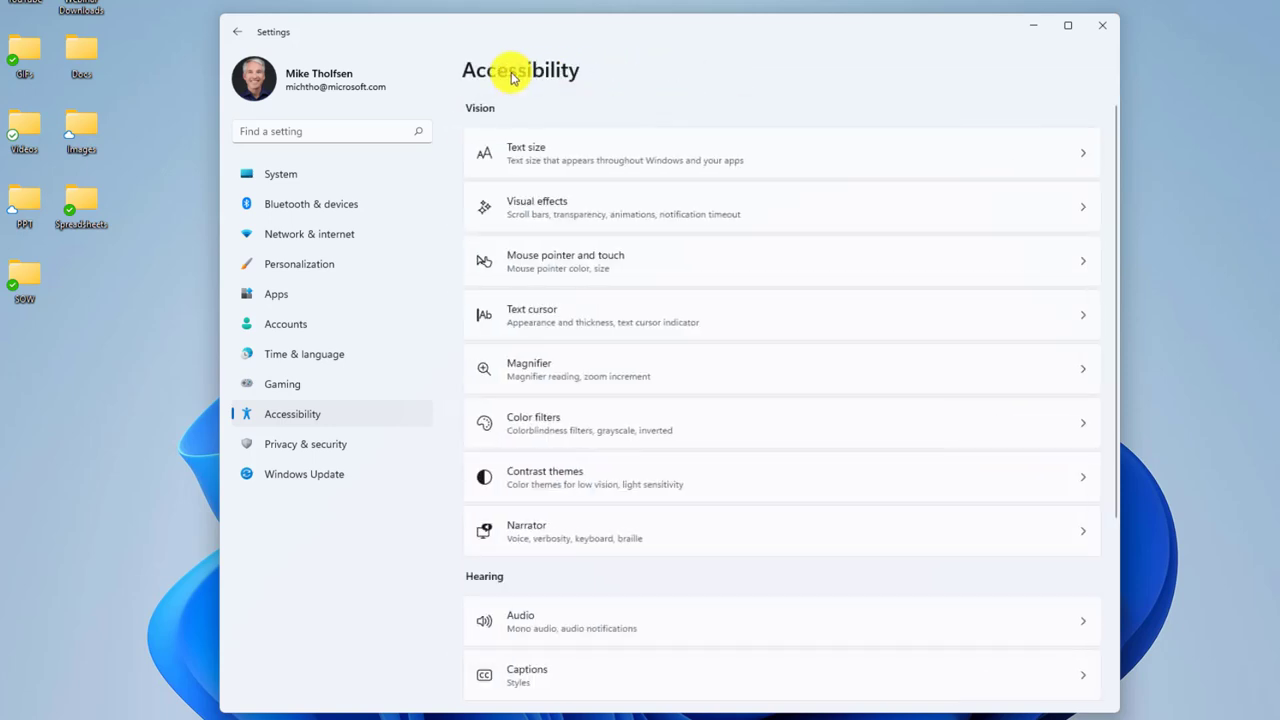
pyautogui.click(597, 257)
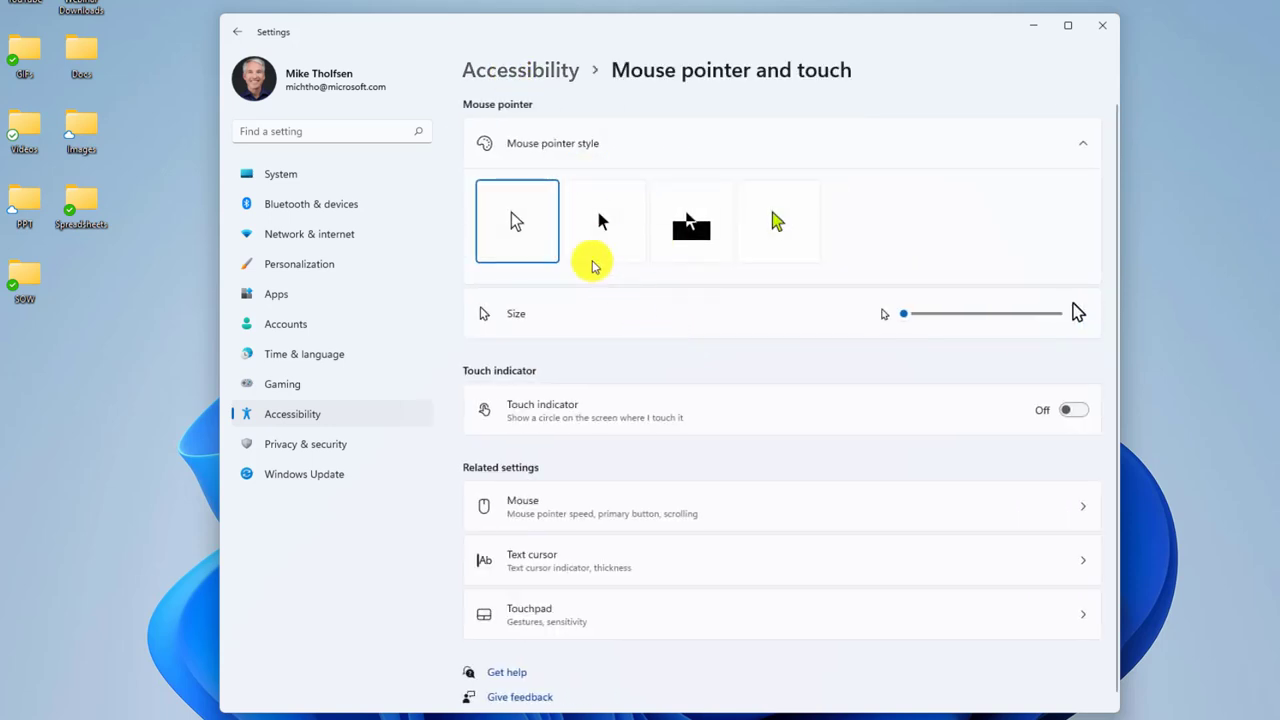
pyautogui.click(508, 72)
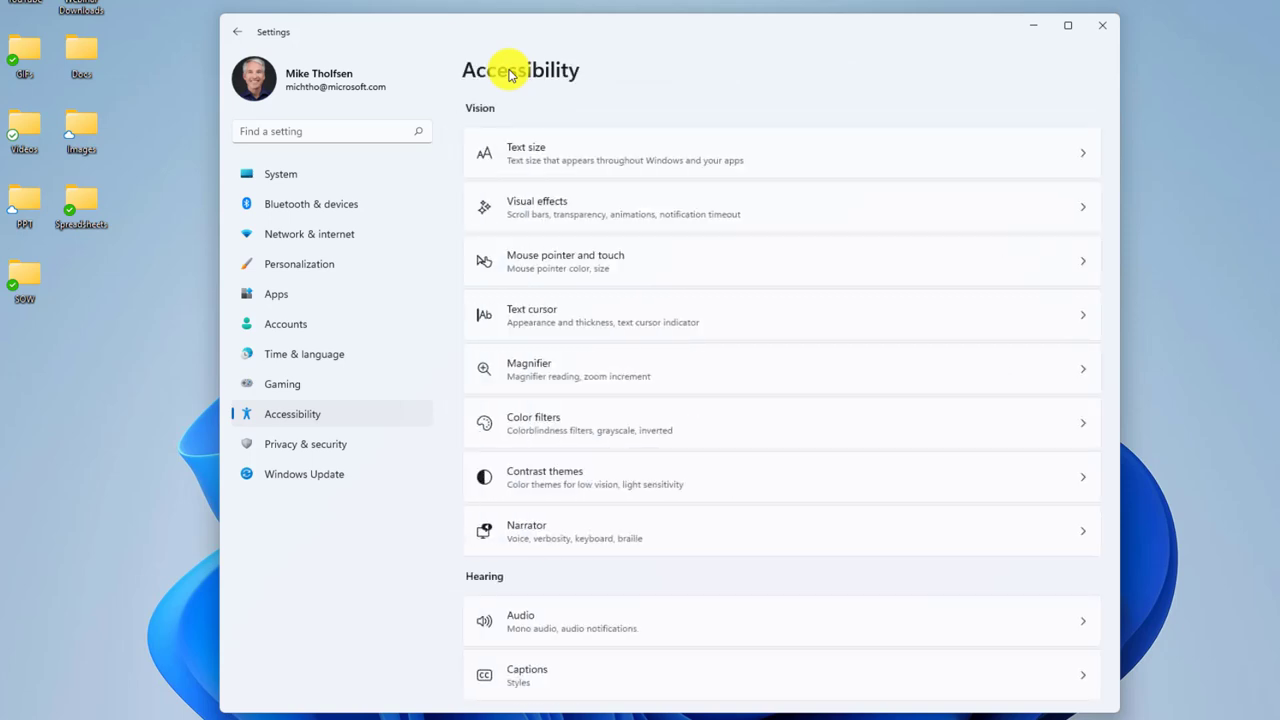
# In Personalization, try the dark theme with the colorful flower, view it on the full desktop and reapply Windows (light)
pyautogui.click(313, 268)
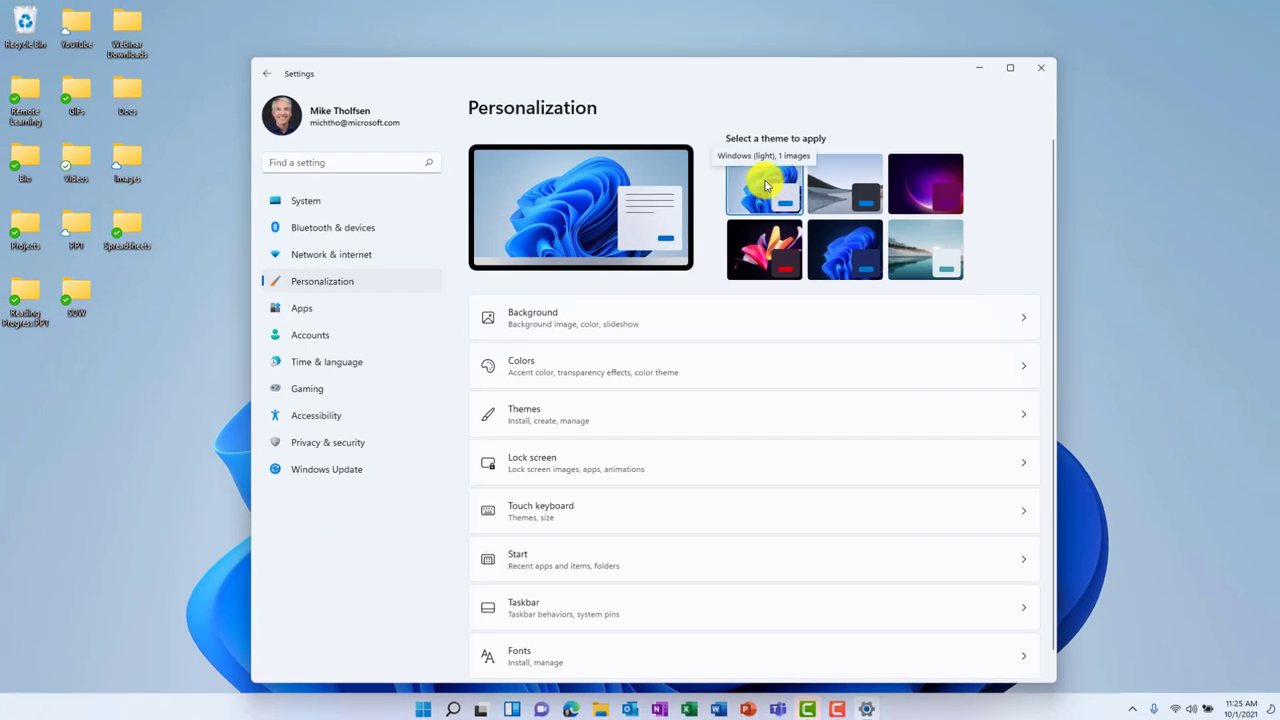
pyautogui.click(753, 252)
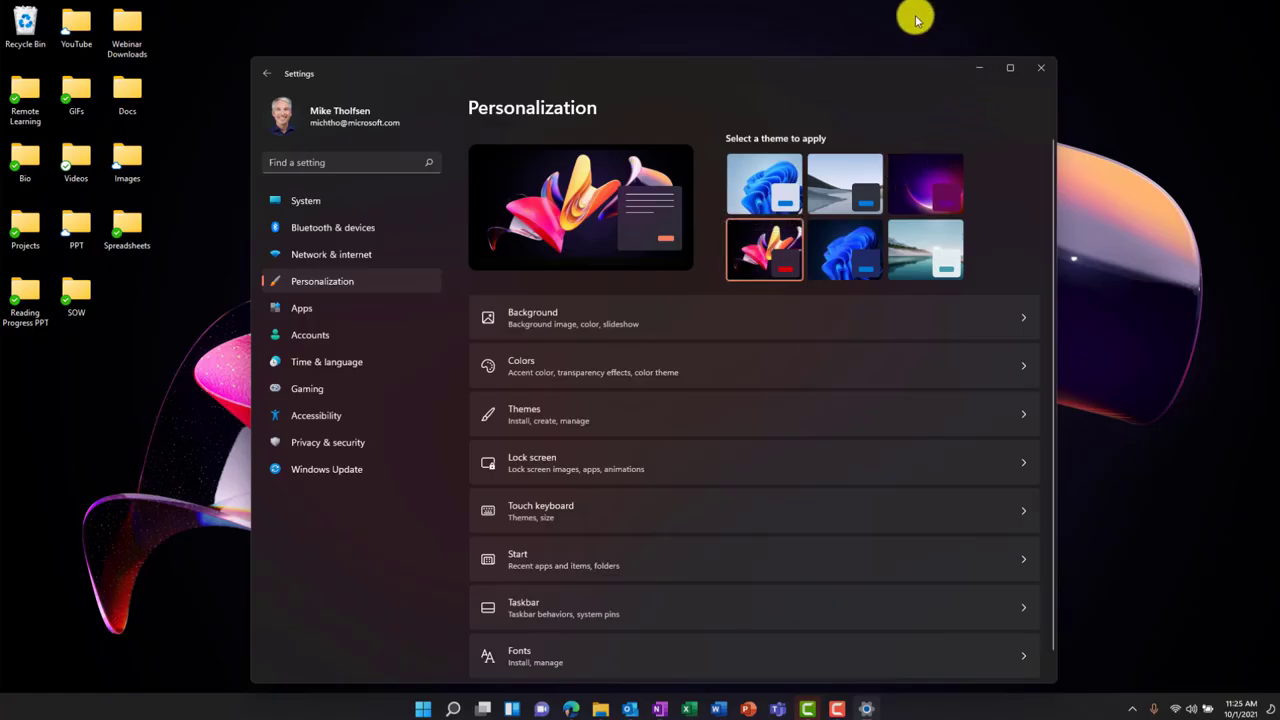
pyautogui.click(976, 70)
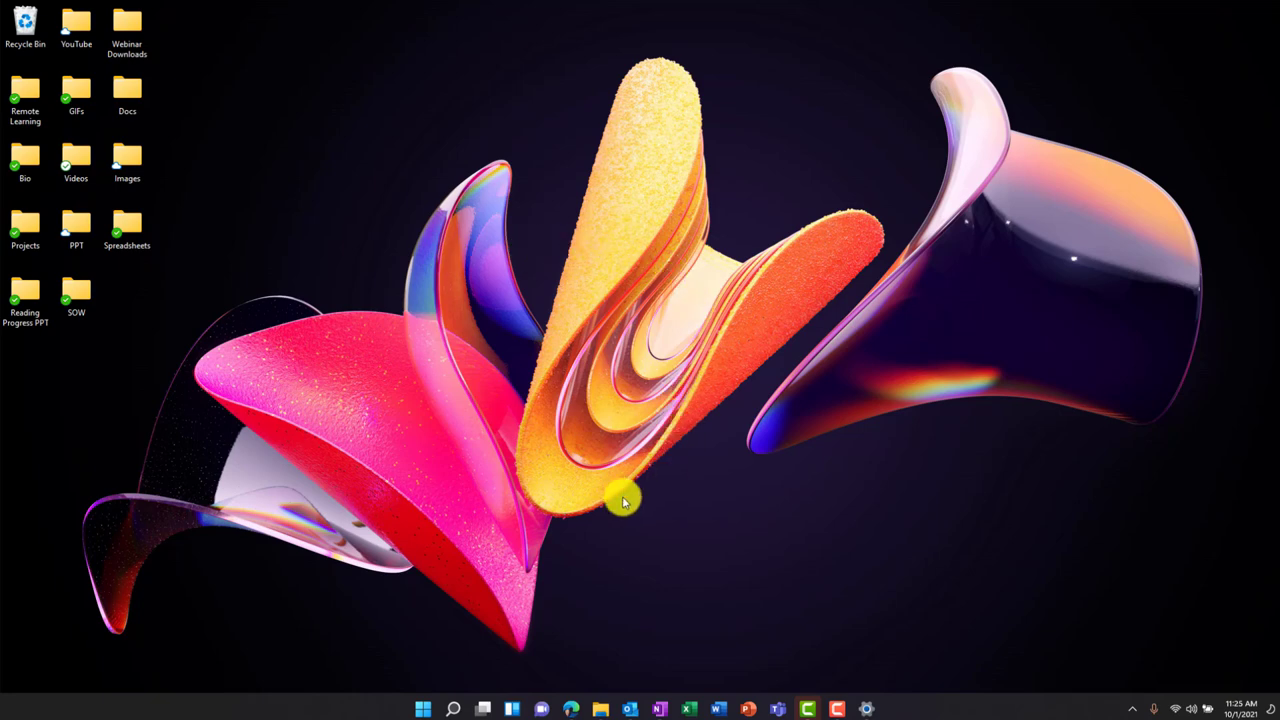
pyautogui.click(866, 708)
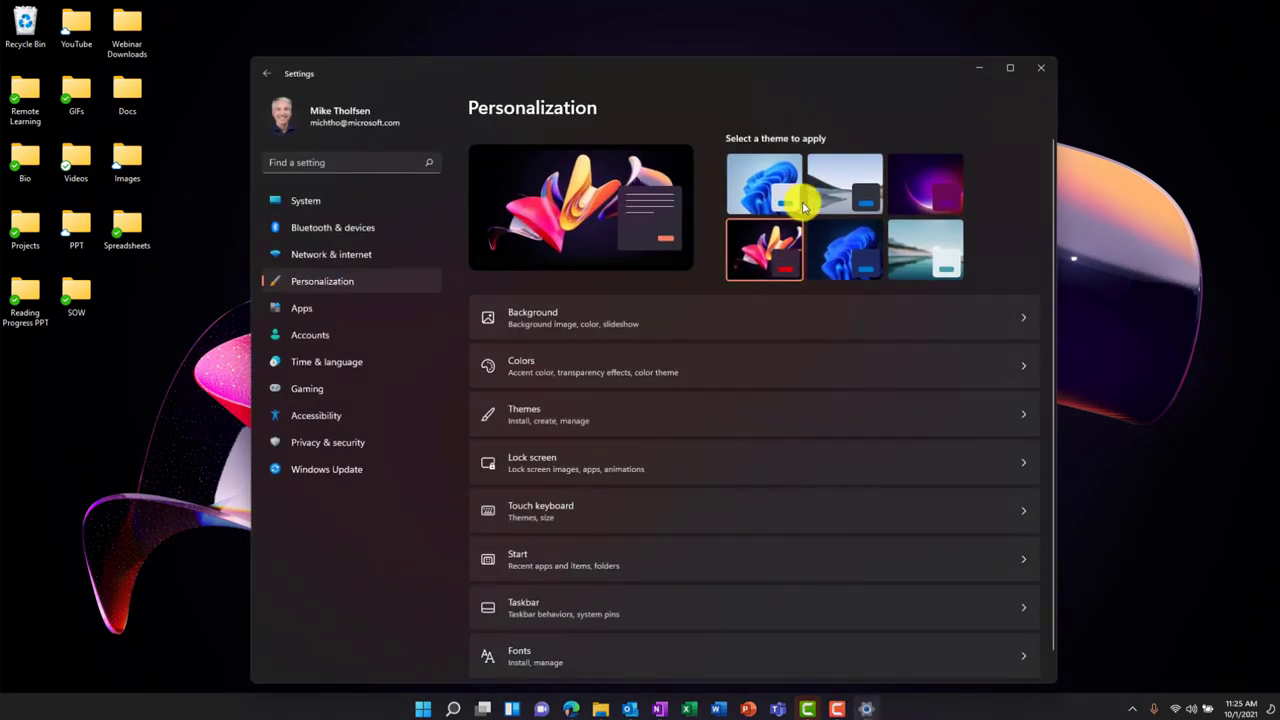
pyautogui.click(752, 176)
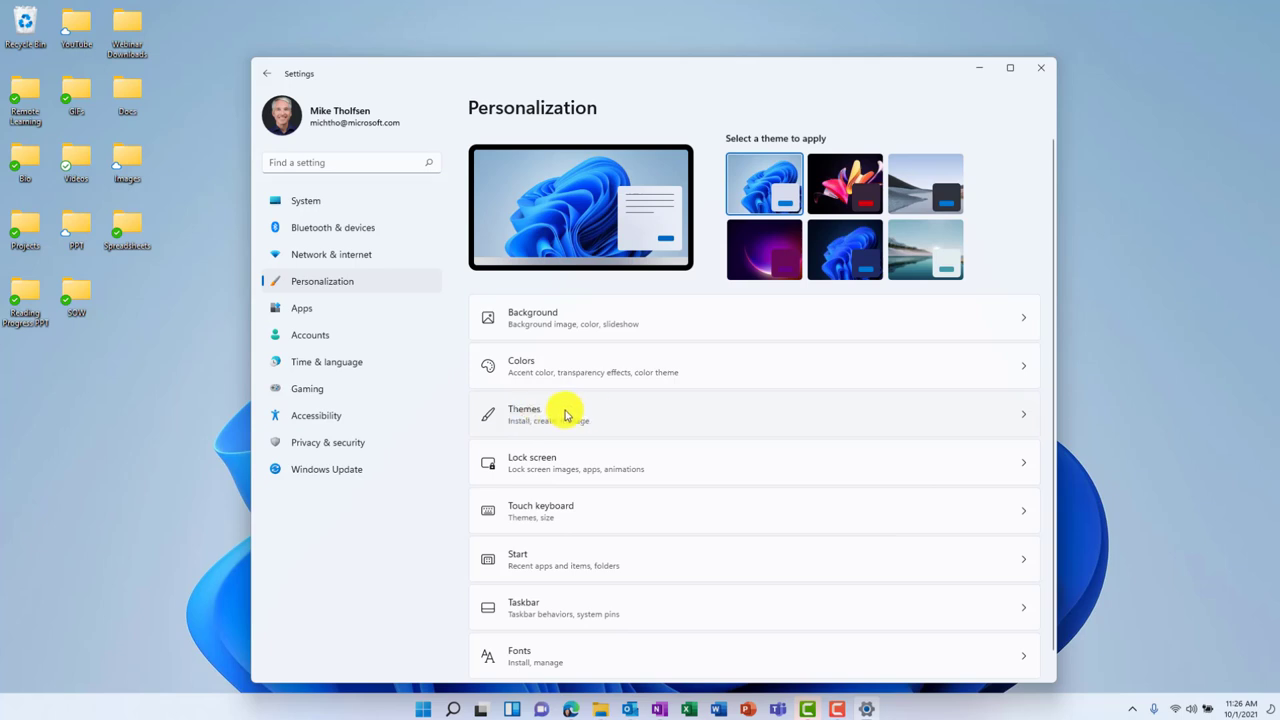
# Browse for more themes in the Microsoft Store, get the free Color Explosion theme and close the Store
pyautogui.click(603, 419)
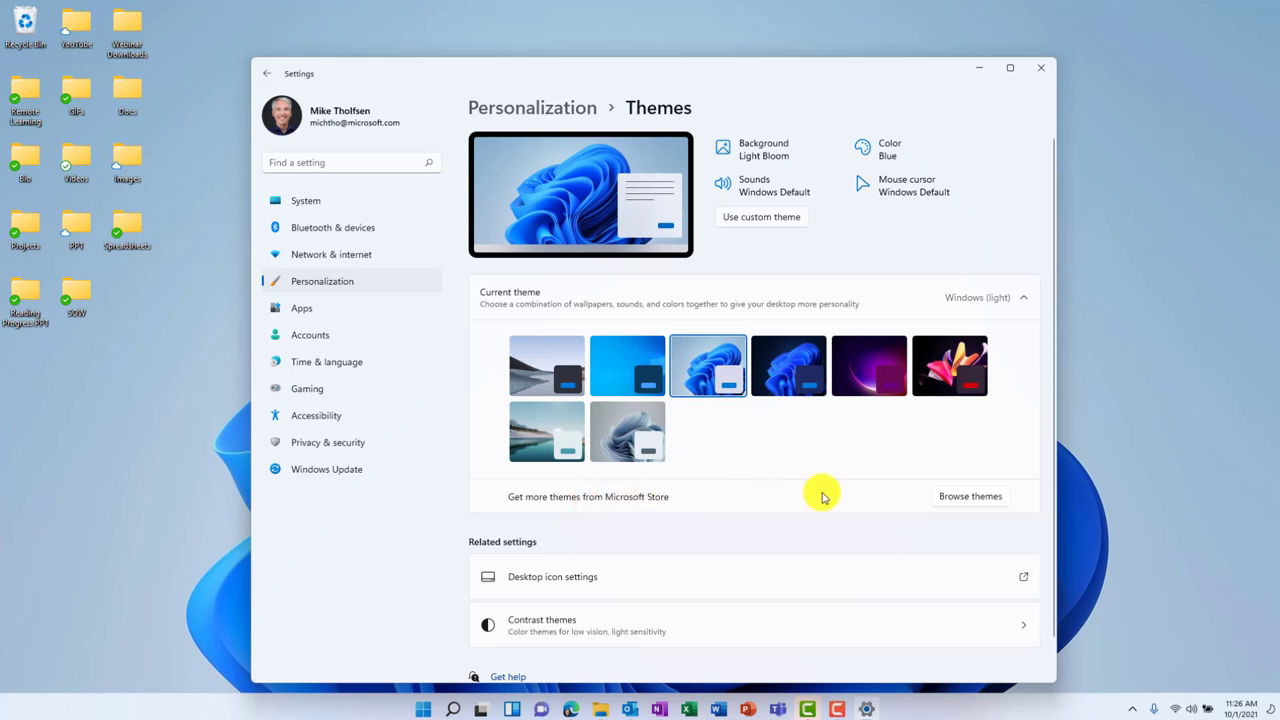
pyautogui.click(972, 497)
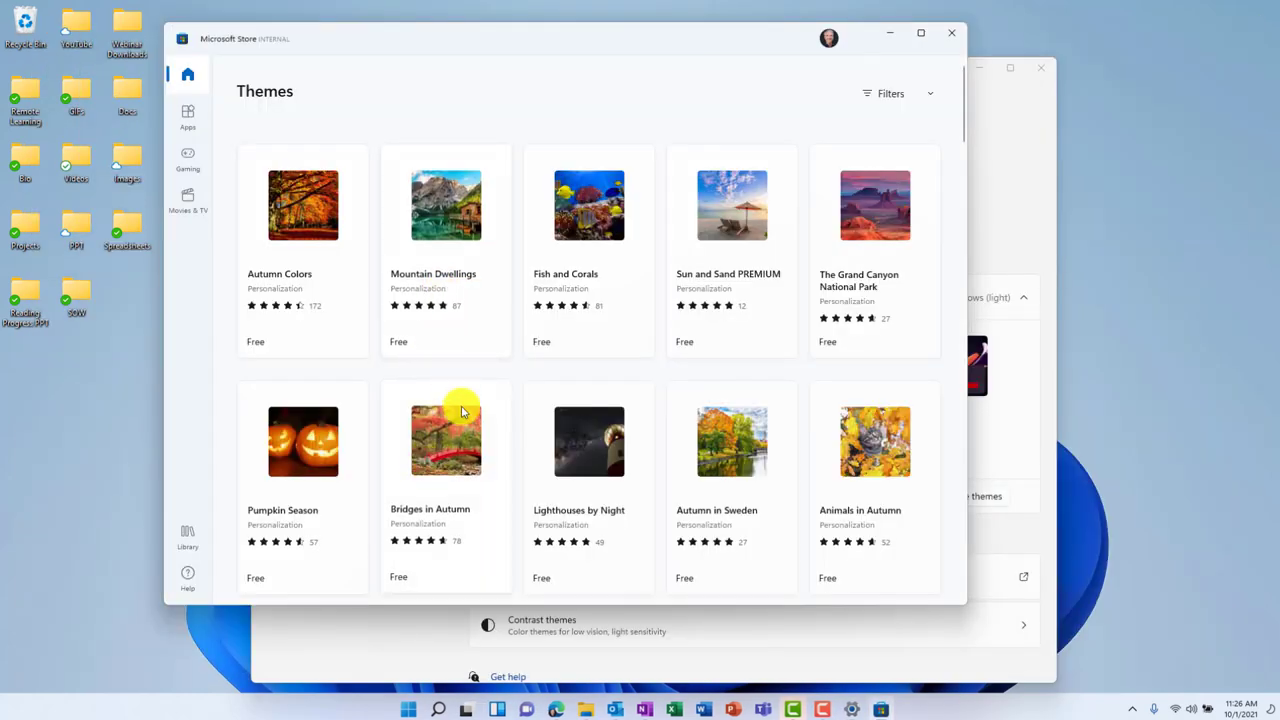
pyautogui.scroll(-5, 463, 418)
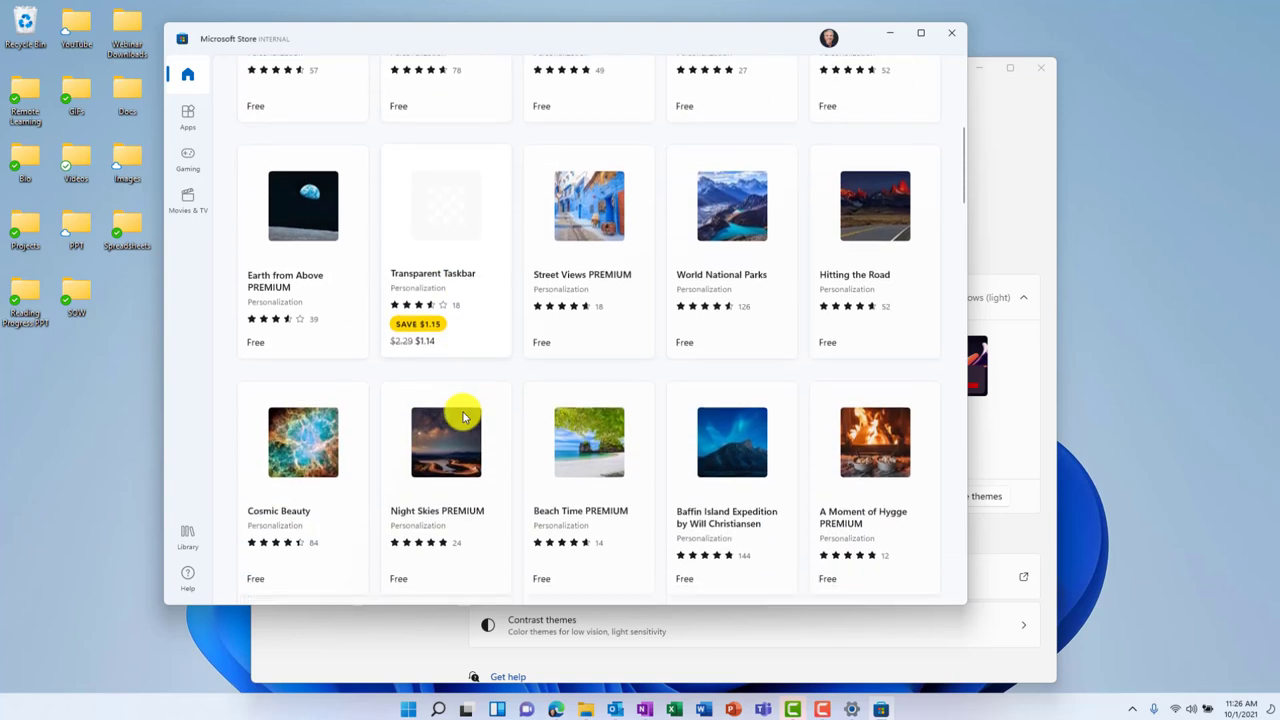
pyautogui.scroll(-4, 463, 418)
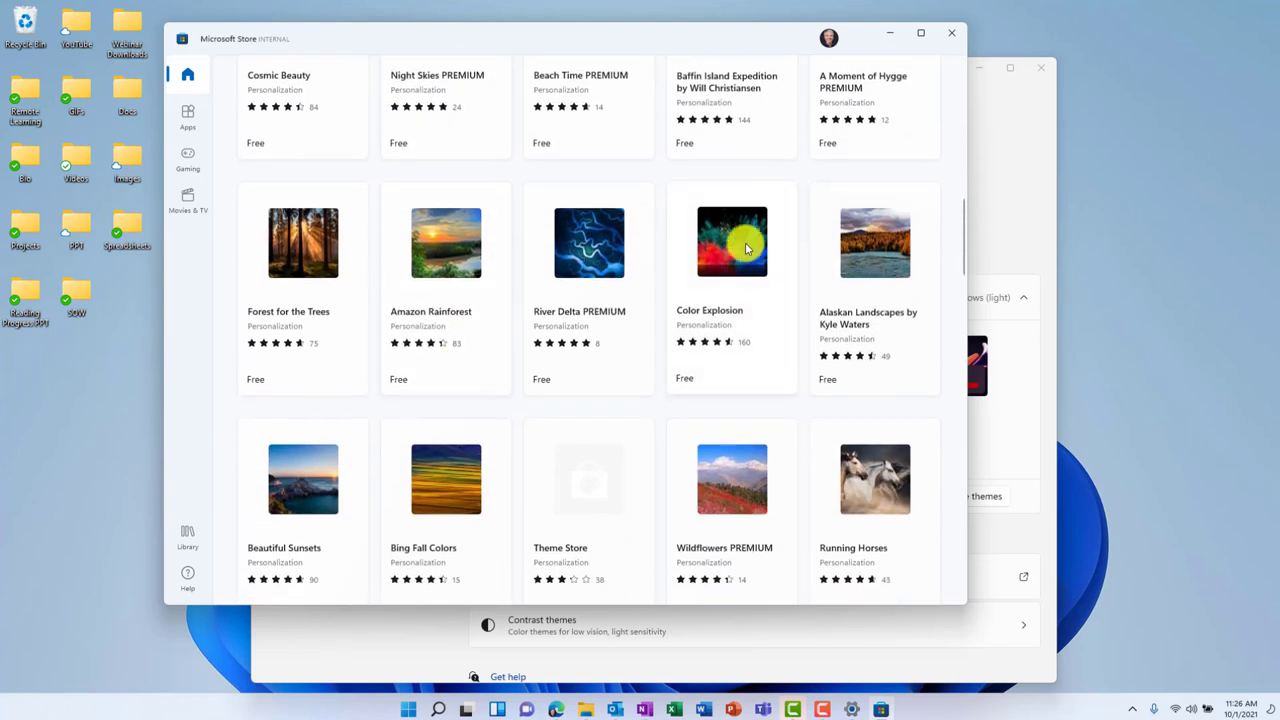
pyautogui.click(731, 254)
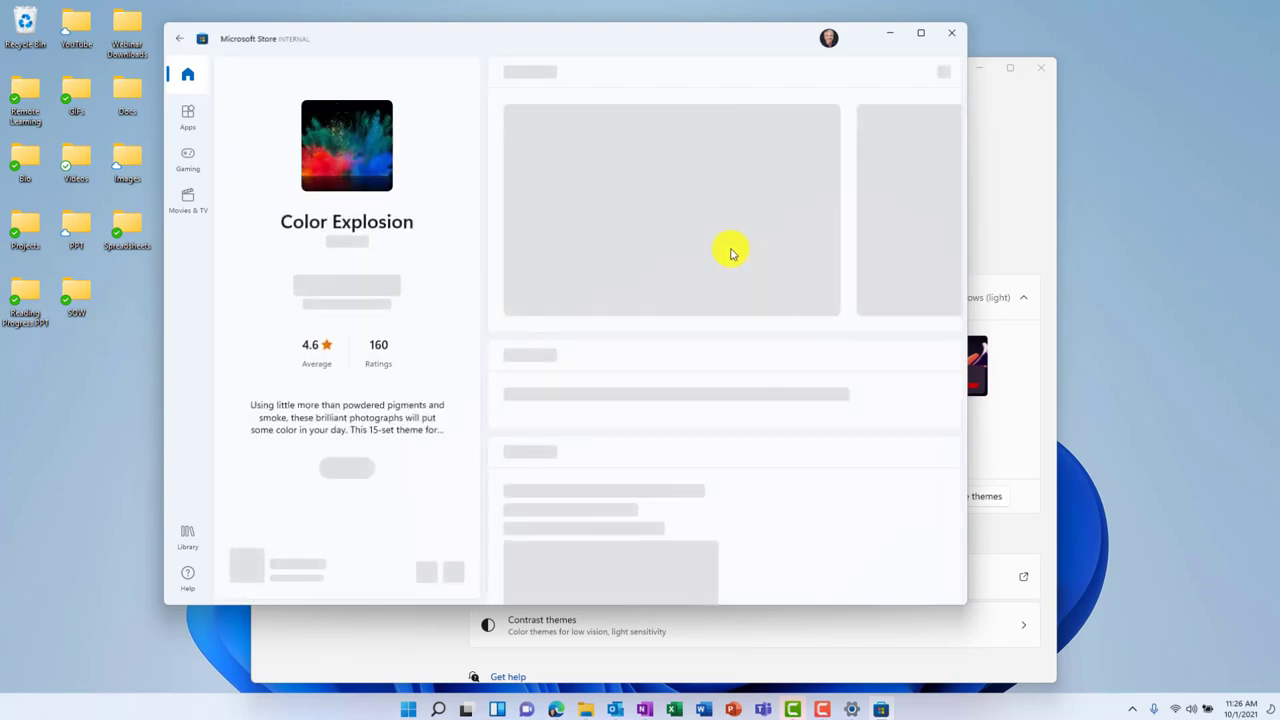
pyautogui.click(323, 297)
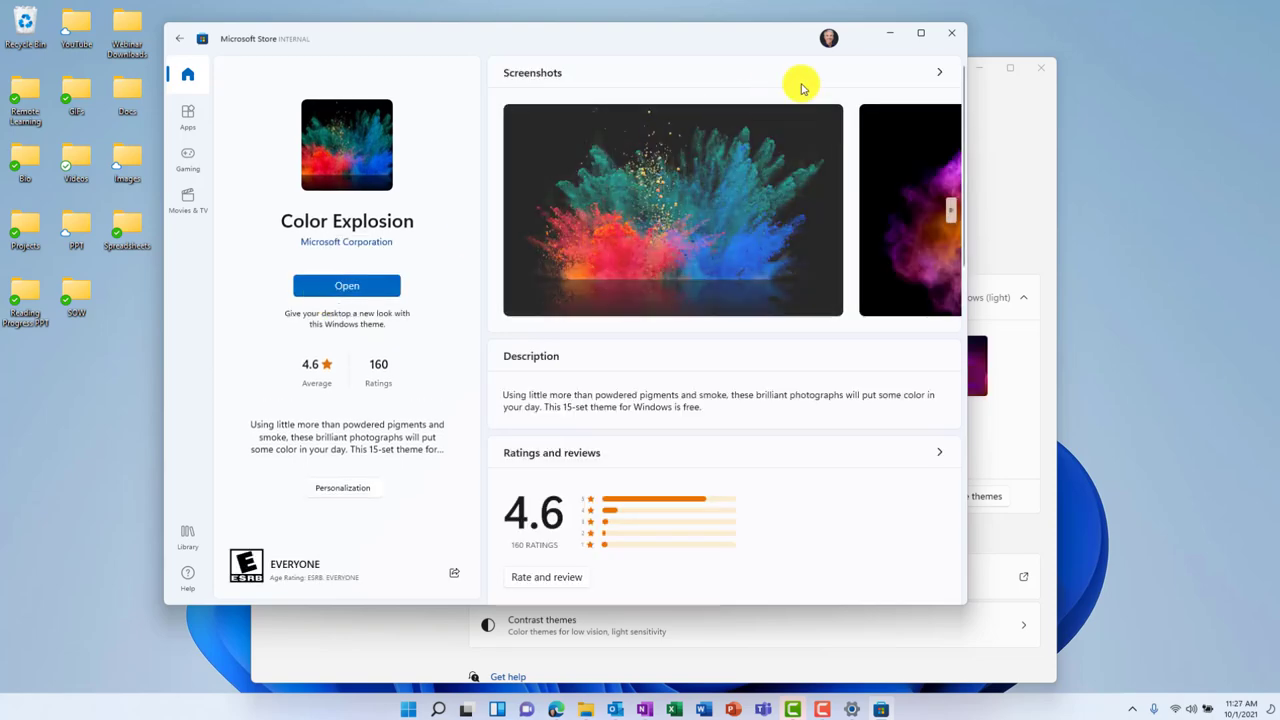
pyautogui.click(955, 33)
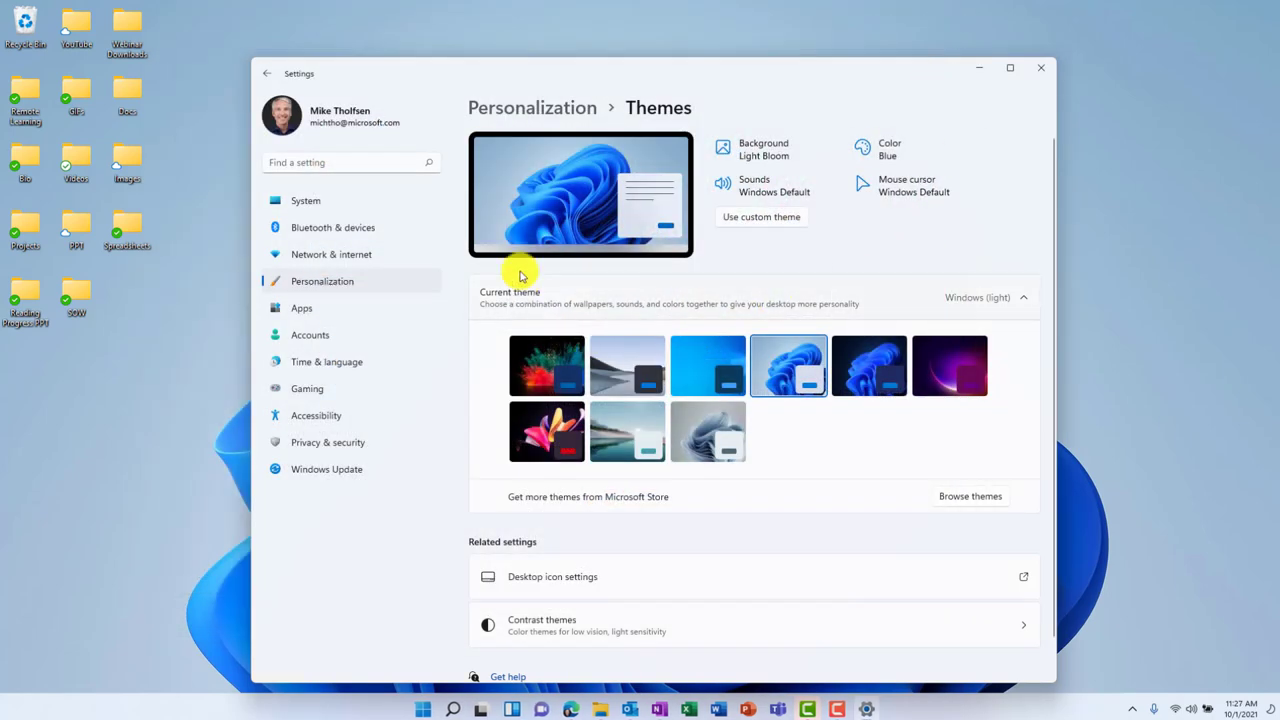
# Apply the Color Explosion theme, view it on the full desktop and bring the Themes settings back
pyautogui.click(540, 365)
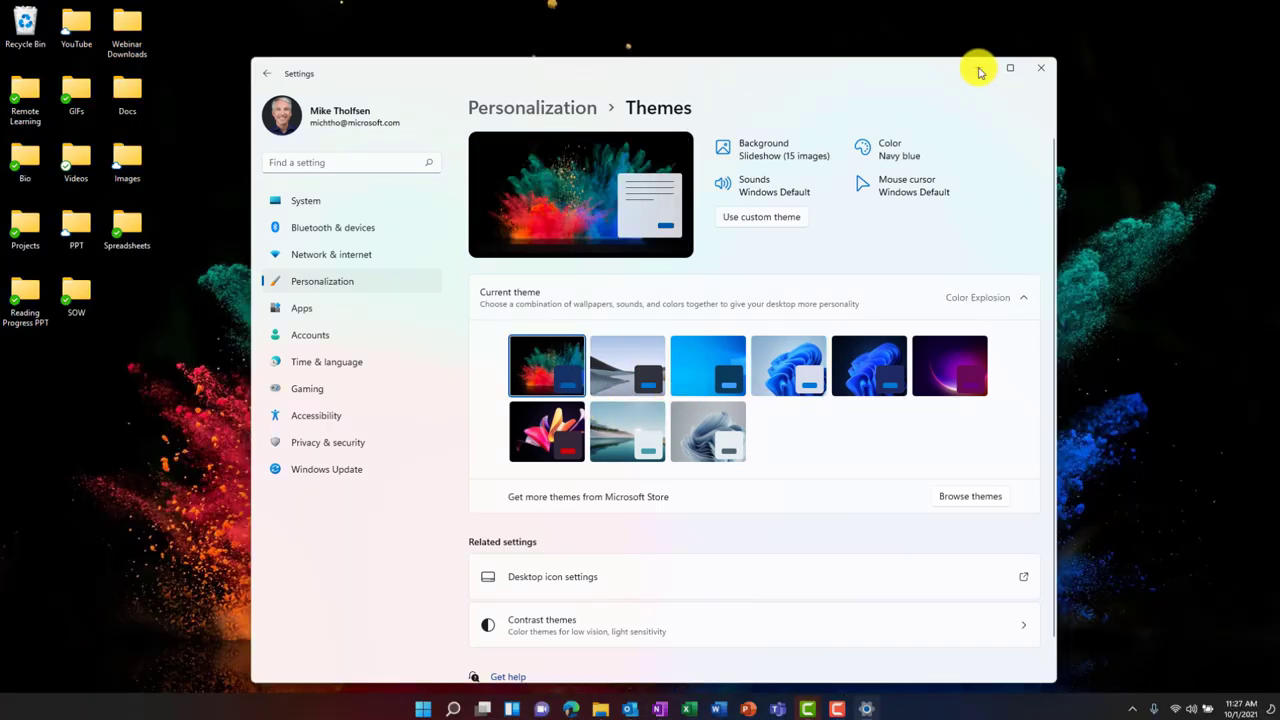
pyautogui.click(979, 68)
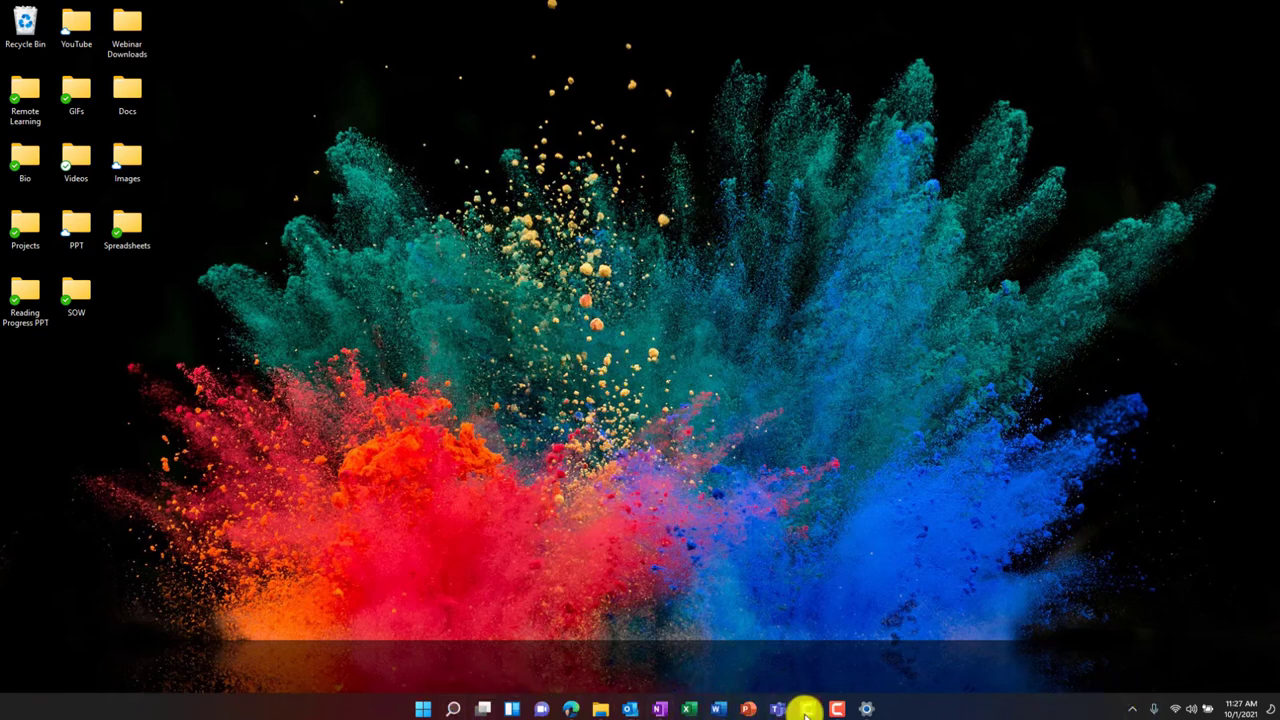
pyautogui.click(872, 708)
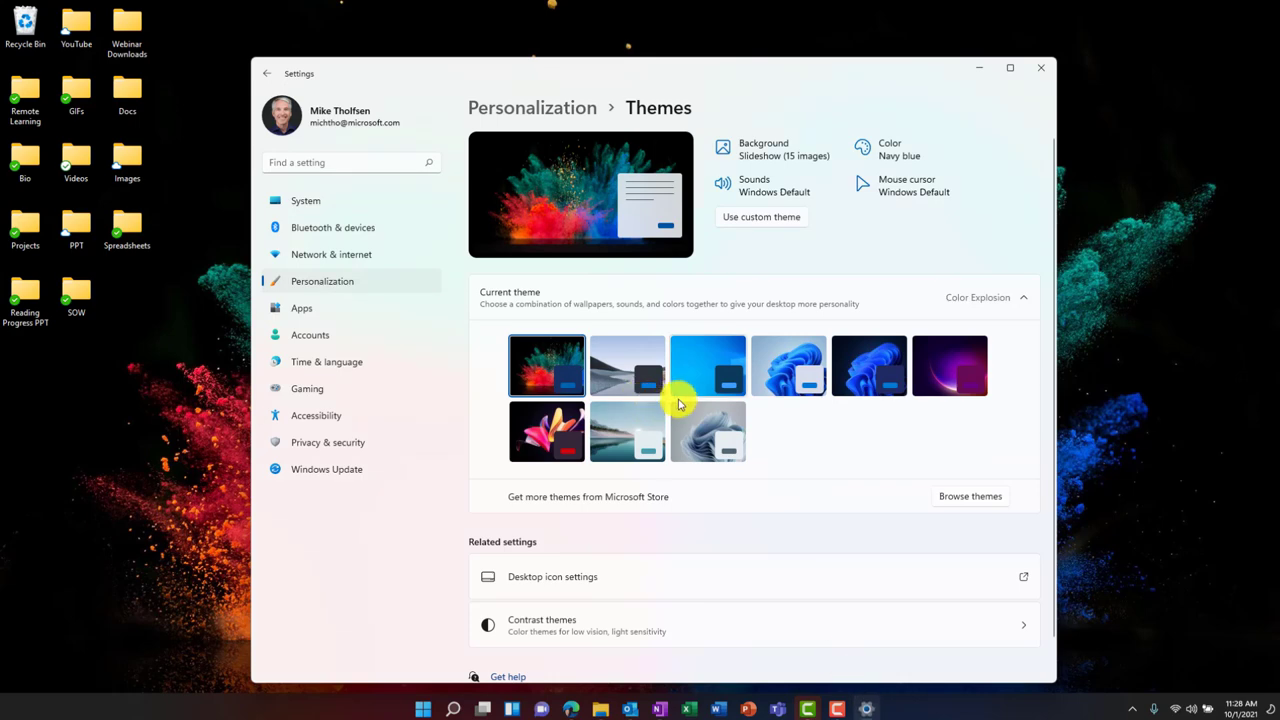
pyautogui.scroll(-1, 809, 449)
pyautogui.scroll(1, 809, 449)
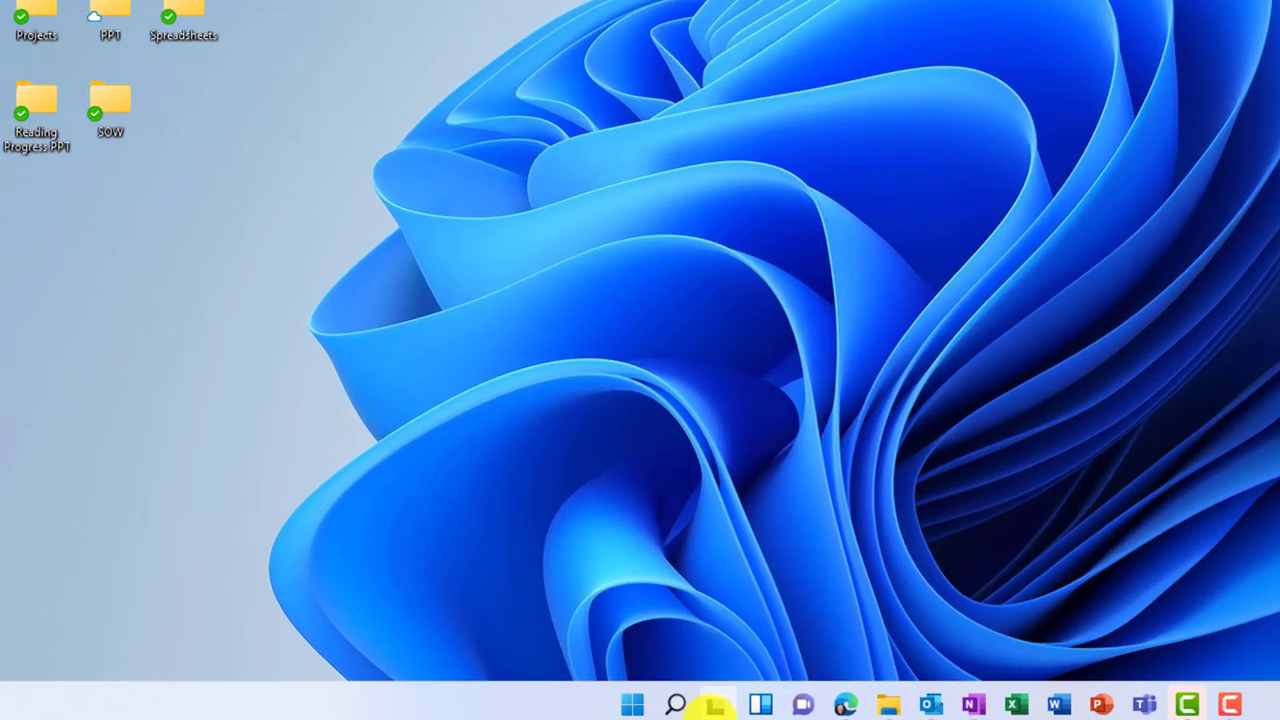
# Add a second virtual desktop, give it the teal lake picture as its background and select it in Task View
pyautogui.moveTo(496, 709)
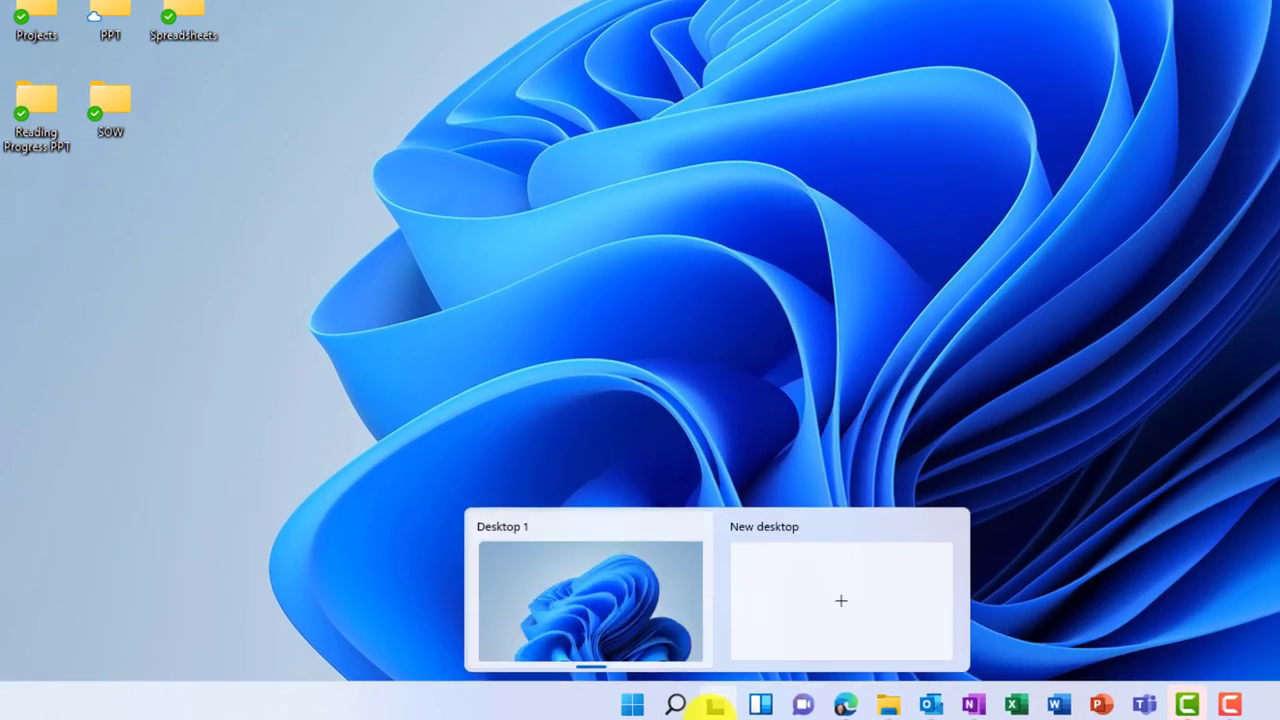
pyautogui.click(840, 599)
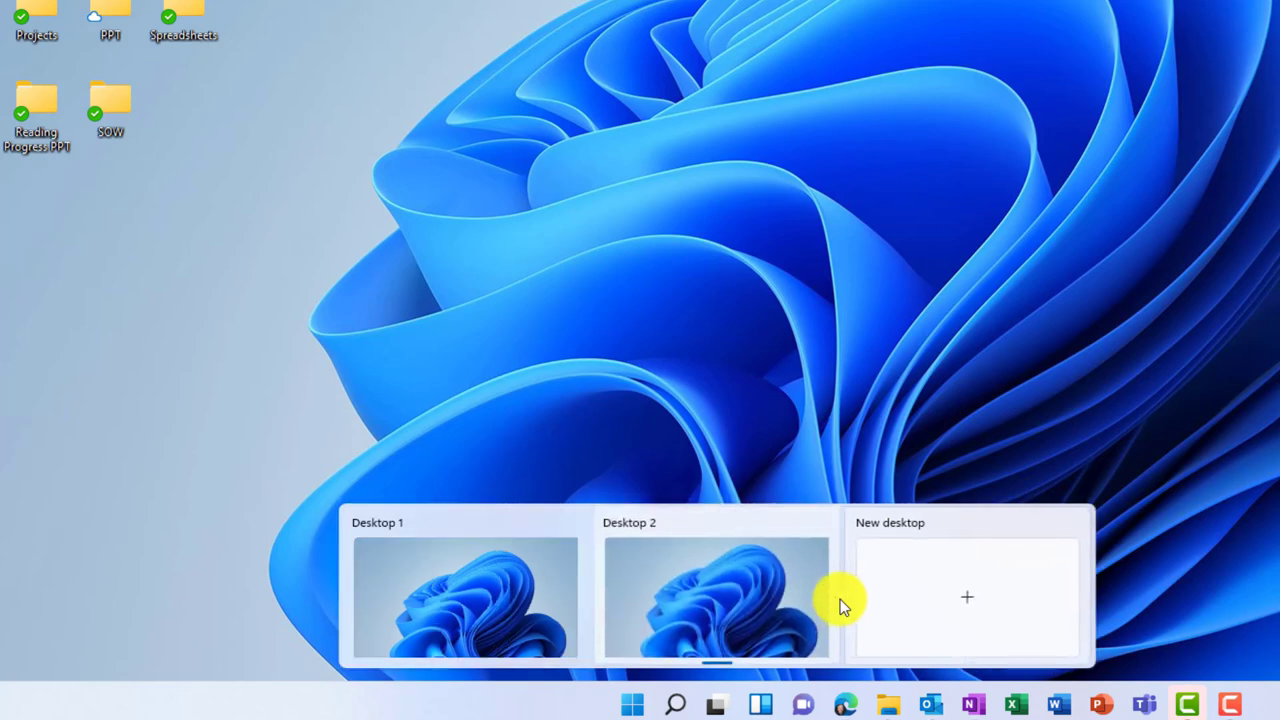
pyautogui.rightClick(696, 520)
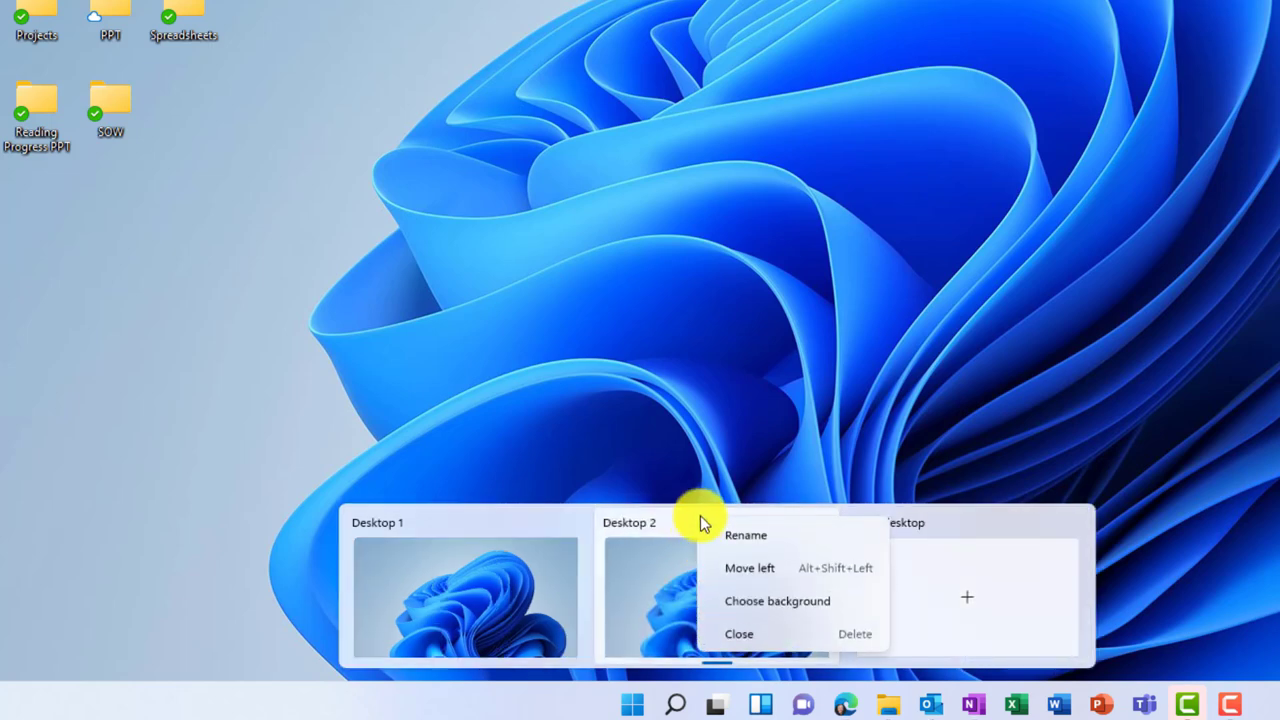
pyautogui.click(778, 603)
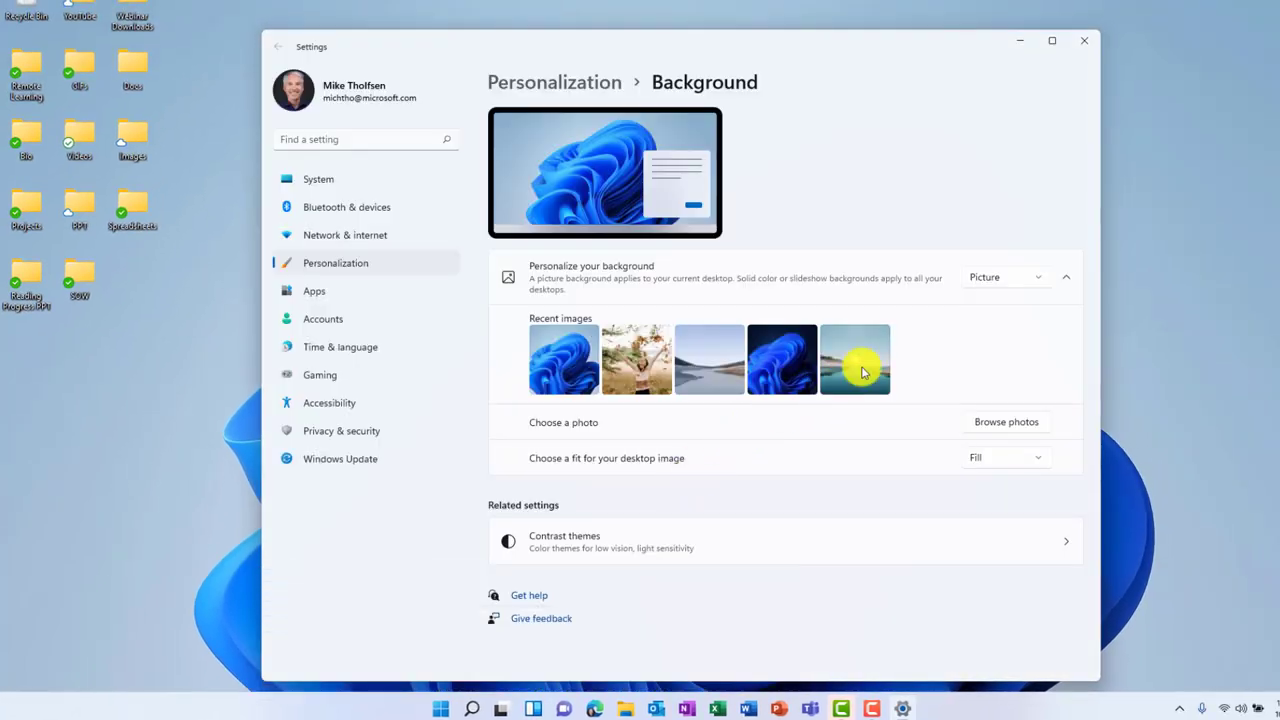
pyautogui.click(864, 372)
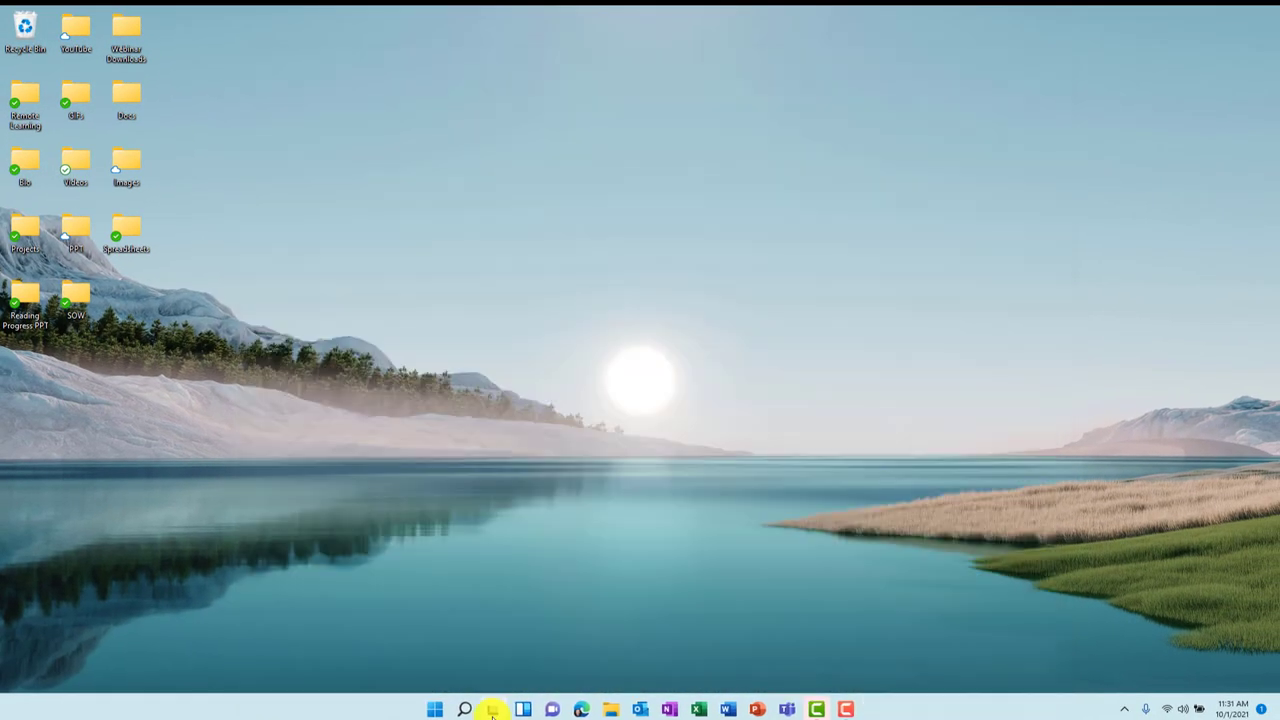
pyautogui.click(491, 709)
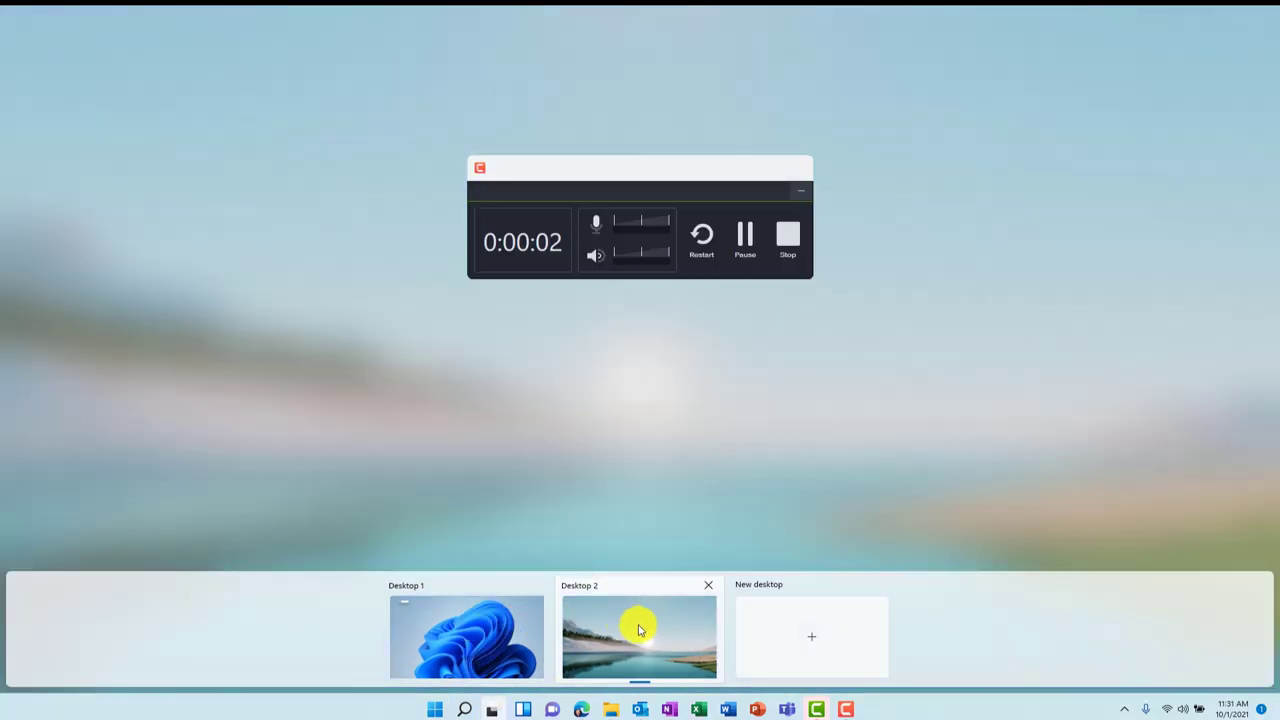
pyautogui.click(640, 630)
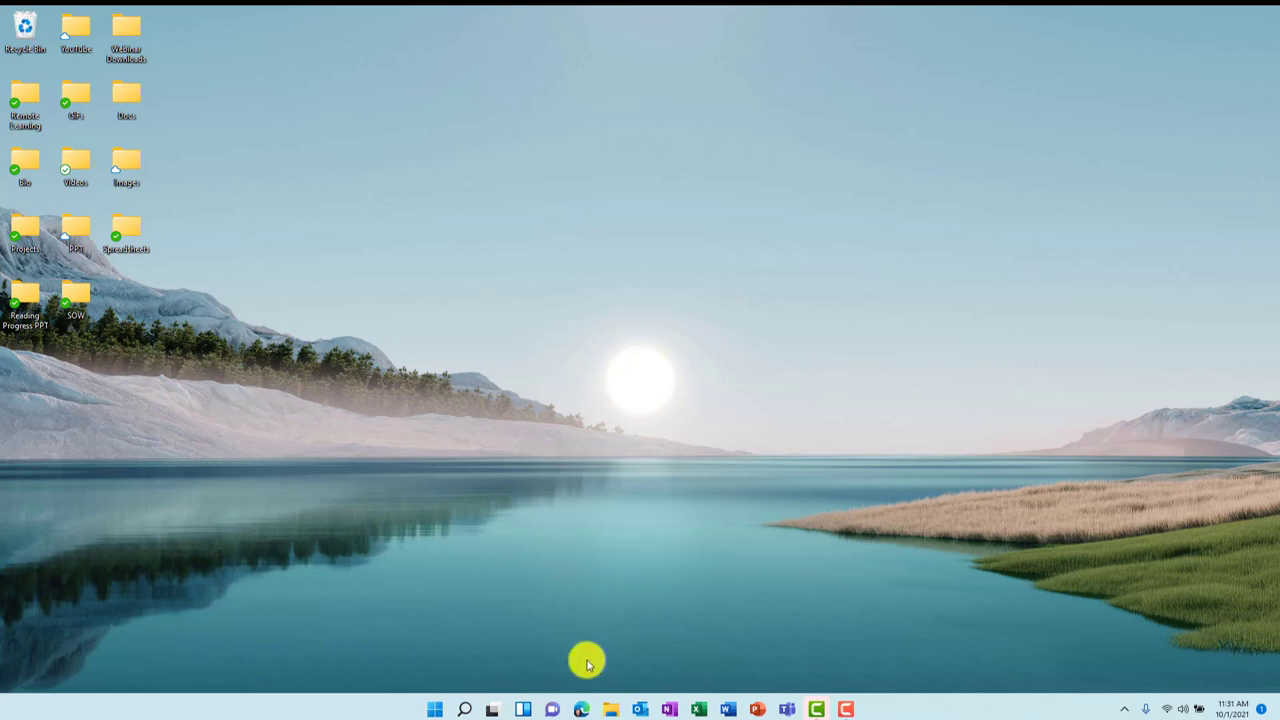
# Open Microsoft Edge and Excel on the second desktop and rename that desktop as Work
pyautogui.click(581, 710)
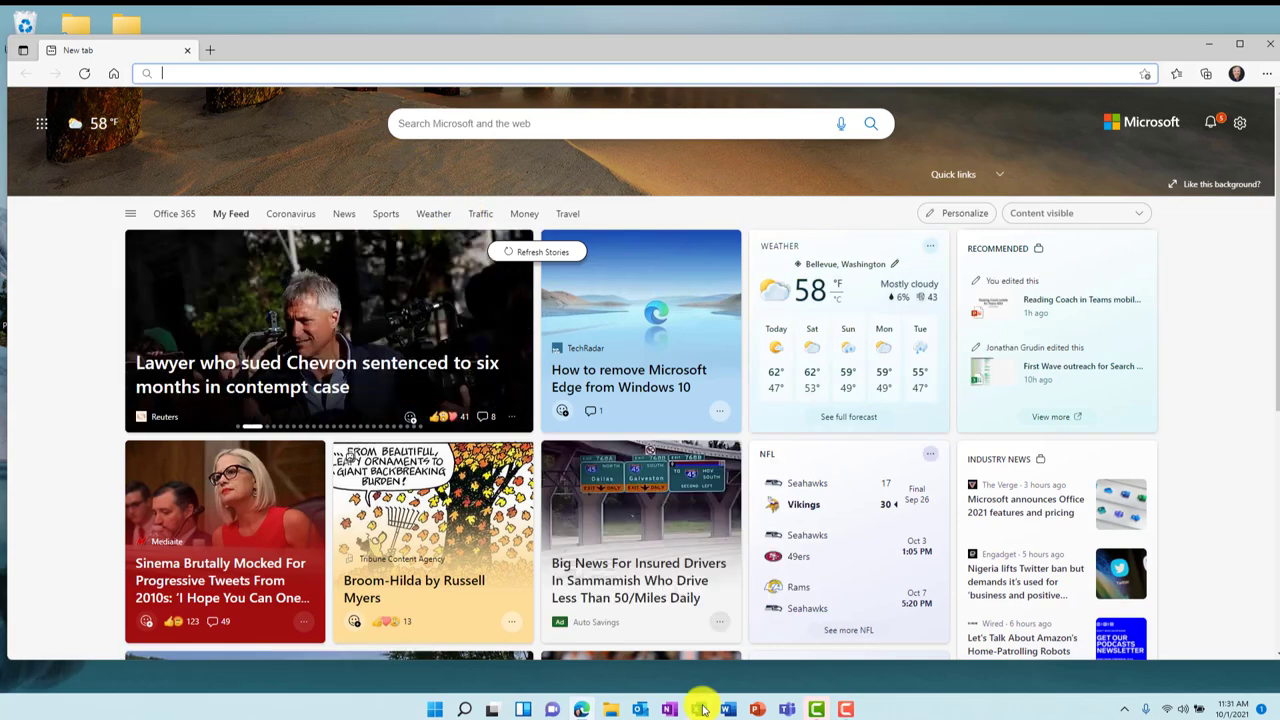
pyautogui.click(701, 708)
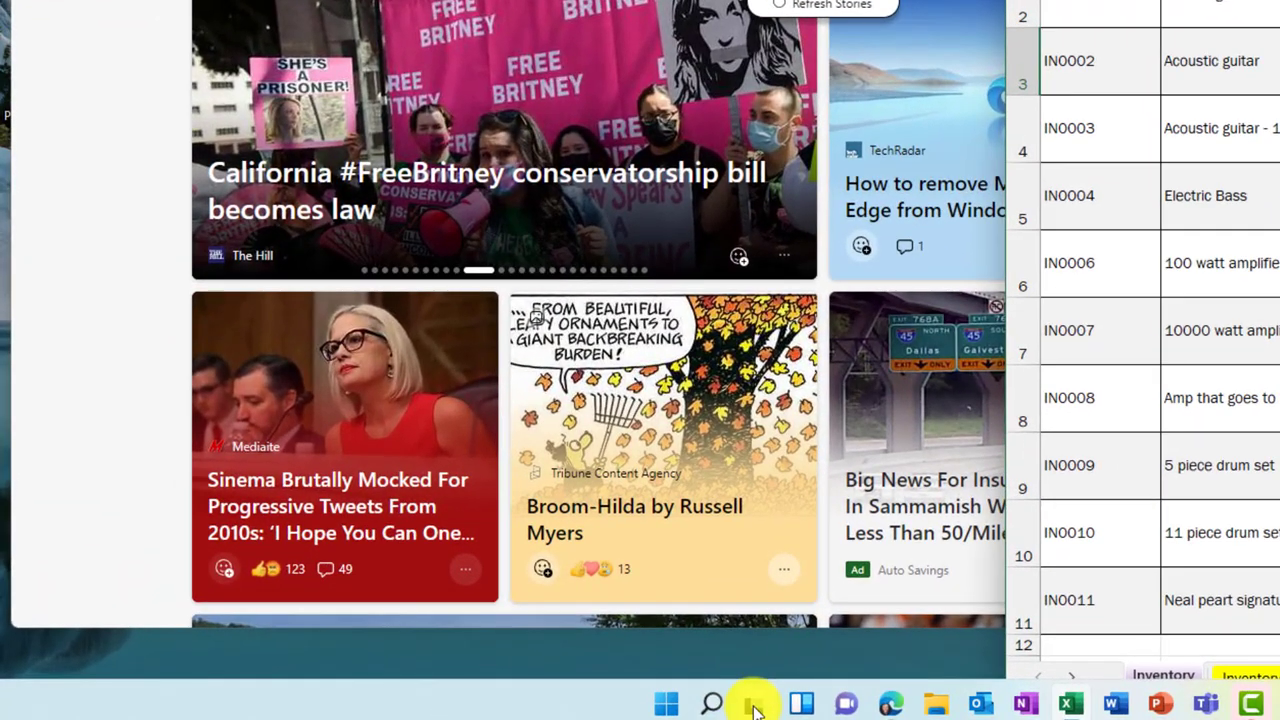
pyautogui.moveTo(576, 707)
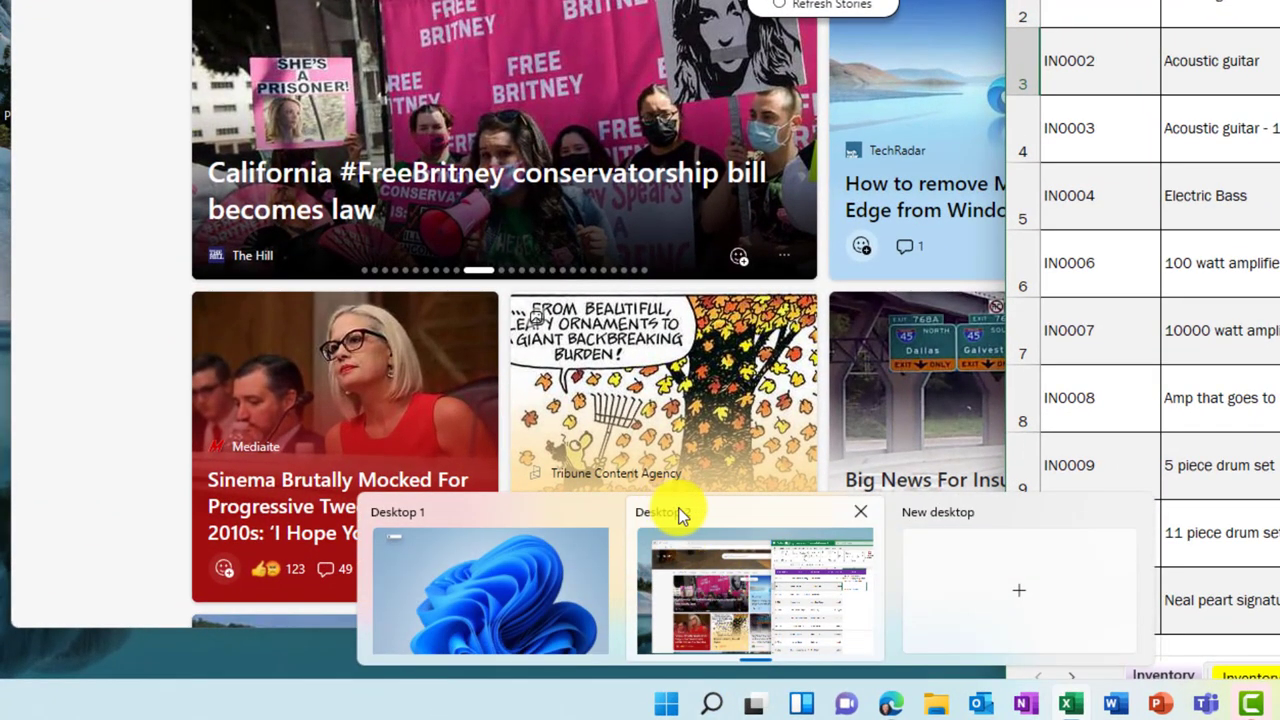
pyautogui.rightClick(677, 514)
pyautogui.click(749, 530)
pyautogui.write('Work')
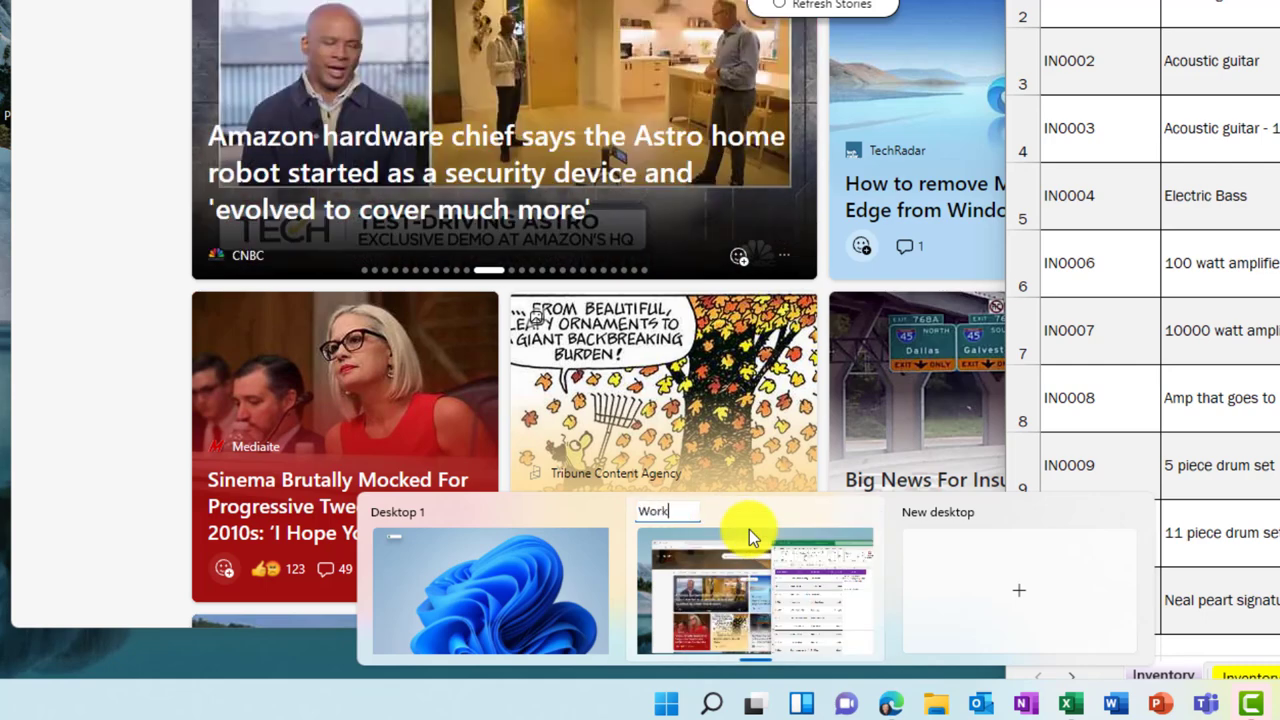
# Rename the first virtual desktop, Desktop 1, as Personal
pyautogui.rightClick(395, 520)
pyautogui.click(459, 536)
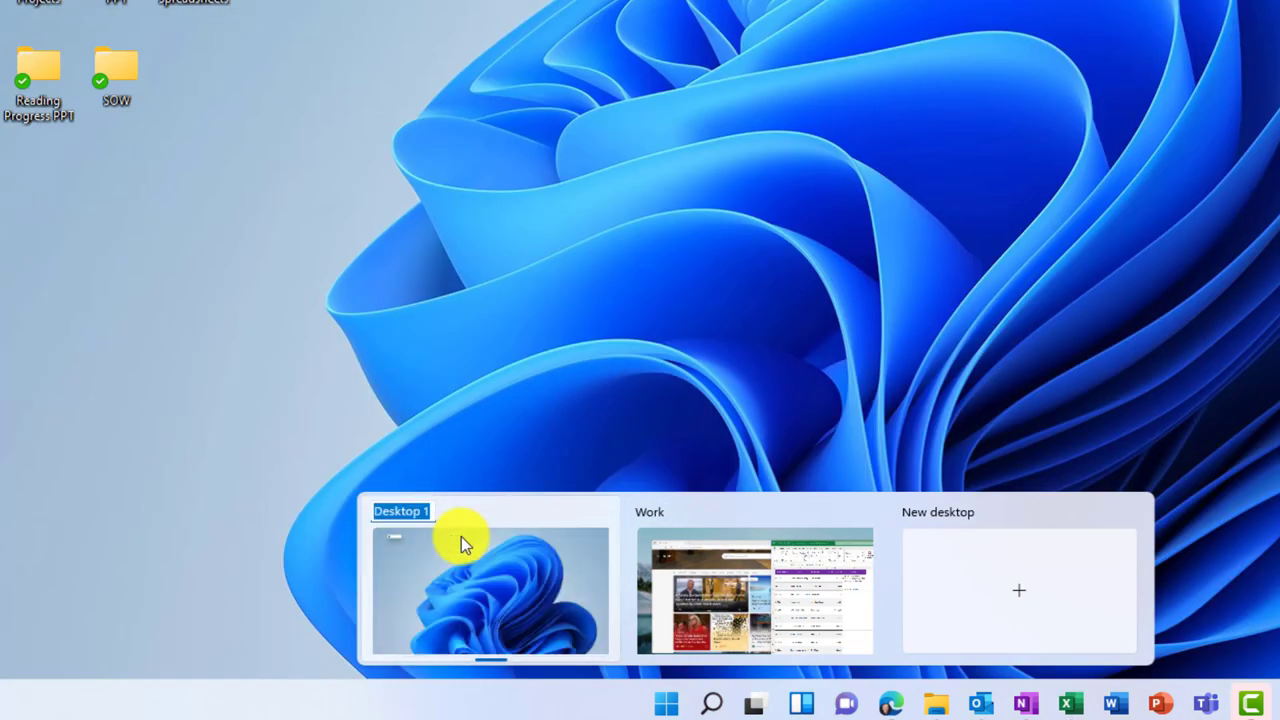
pyautogui.write('Personal')
pyautogui.press('Return')
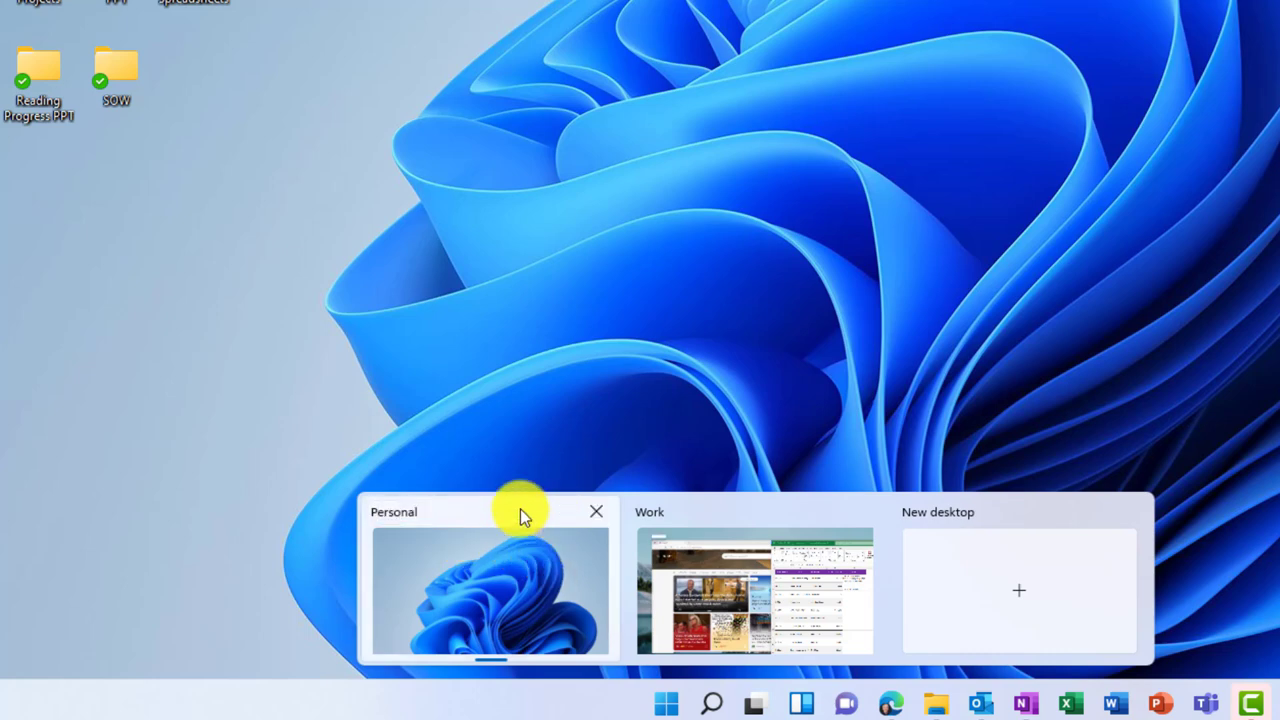
# Move the Personal desktop one place to the right, after Work, and preview both desktops
pyautogui.rightClick(520, 509)
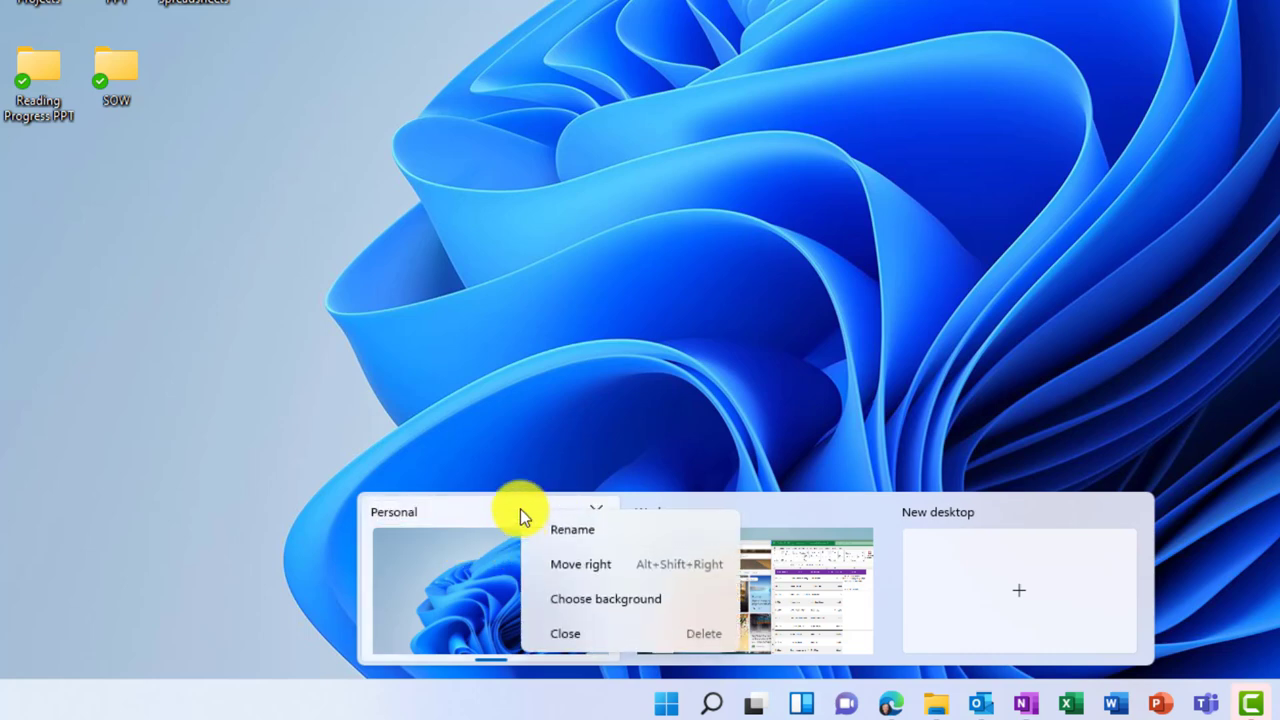
pyautogui.click(595, 565)
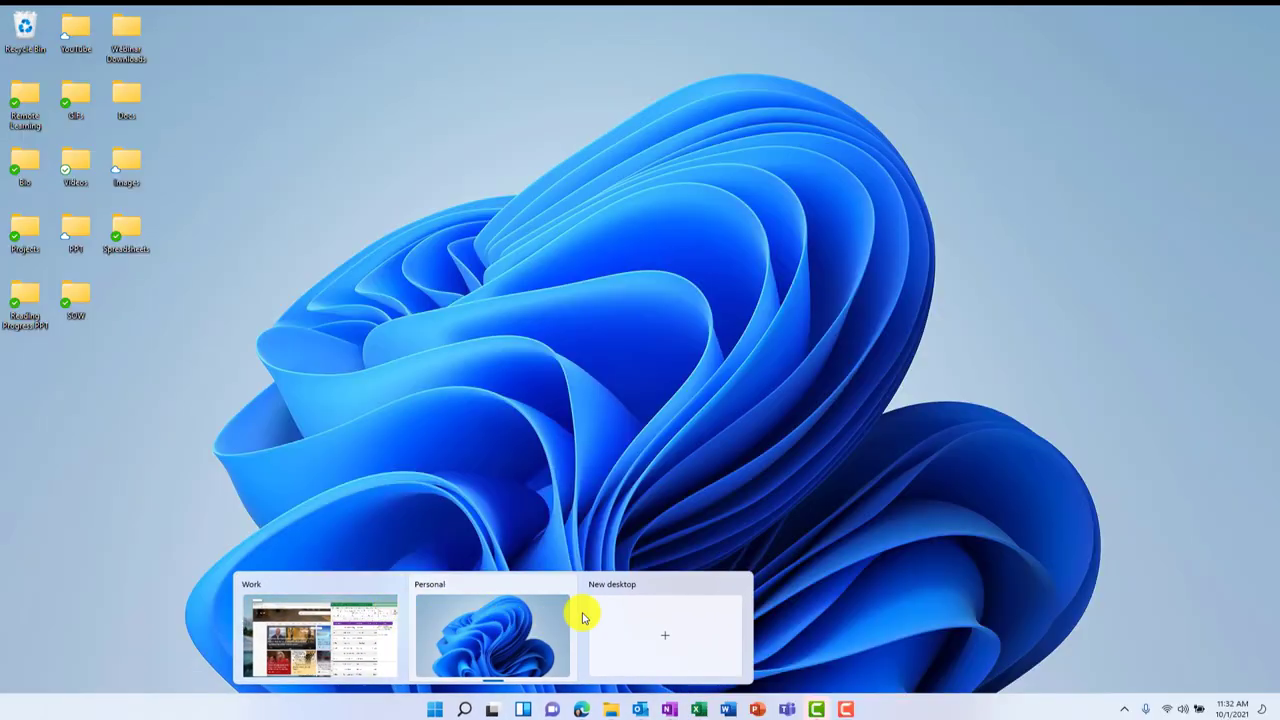
pyautogui.moveTo(352, 616)
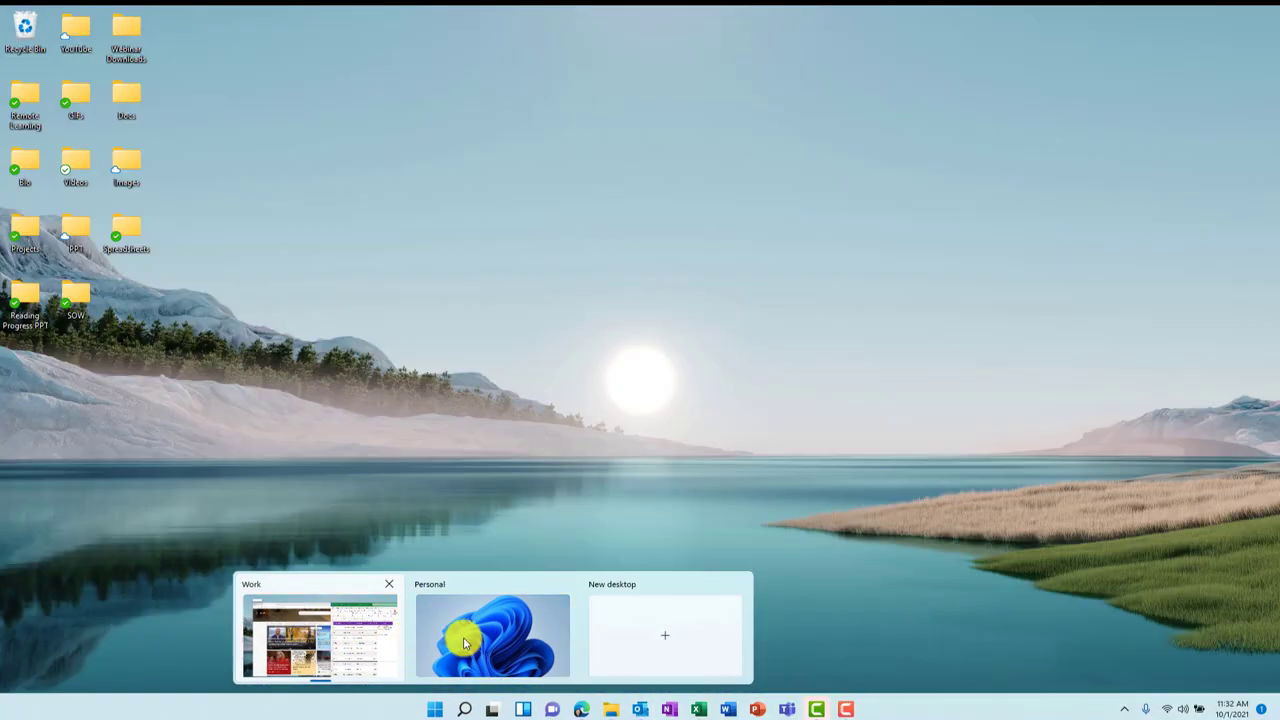
pyautogui.moveTo(477, 640)
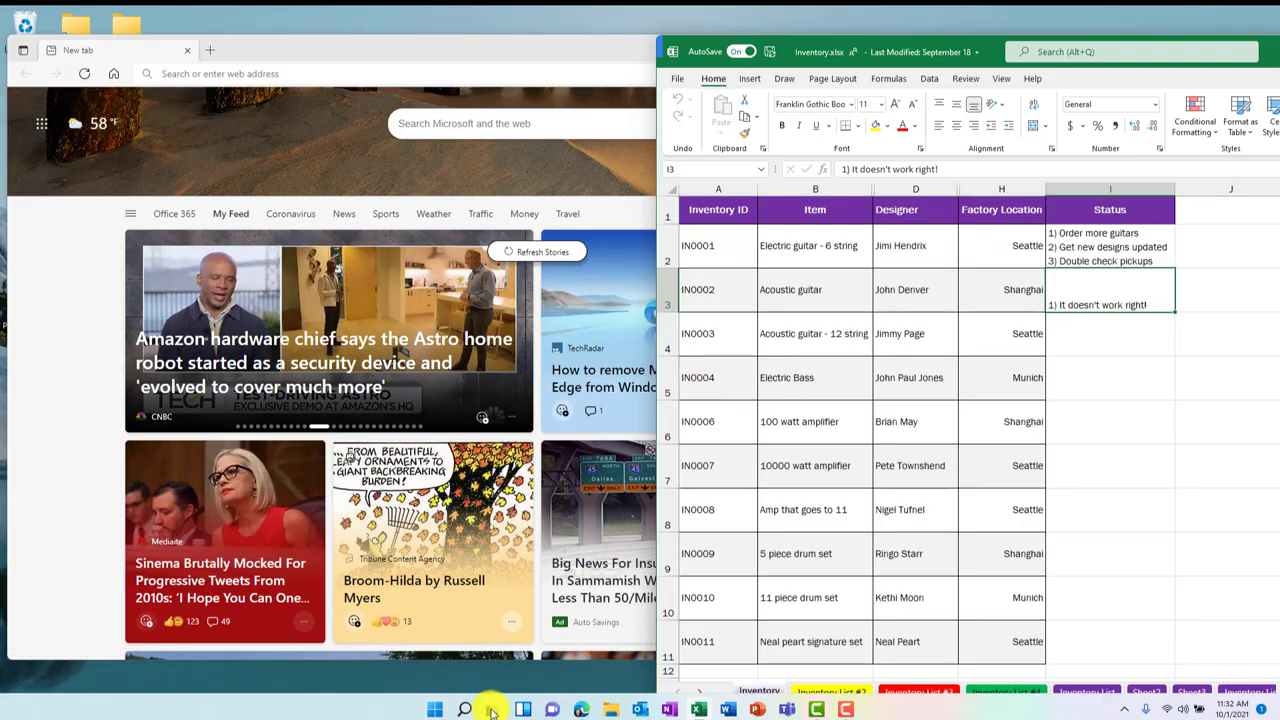
# Switch from the Work desktop to the Personal desktop and change between its open app windows
pyautogui.moveTo(492, 710)
pyautogui.click(478, 612)
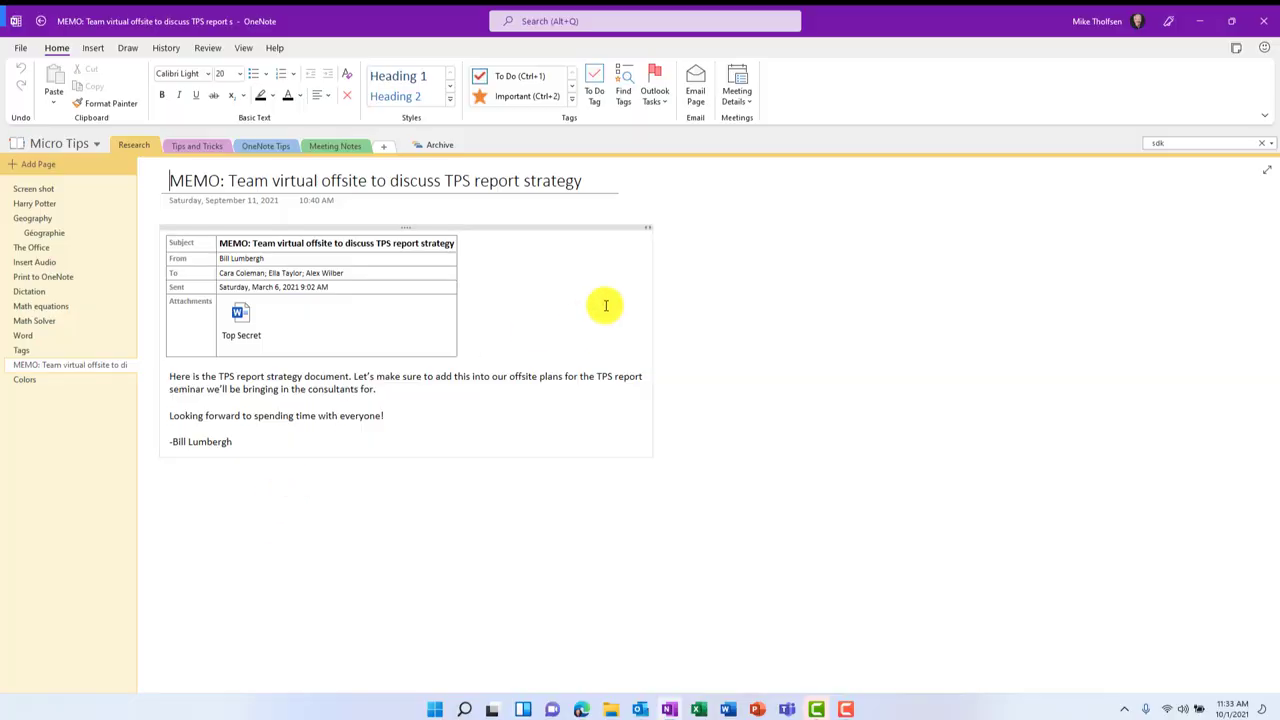
pyautogui.hotkey('alt', 'Tab')
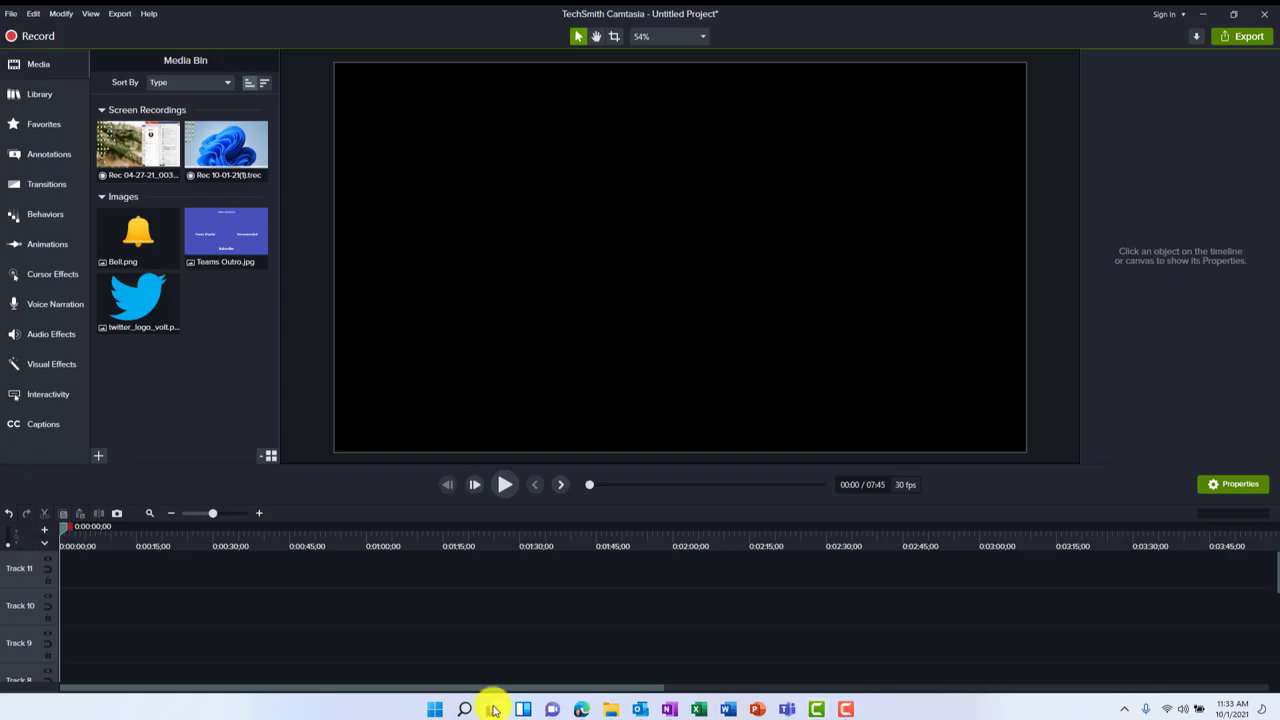
pyautogui.moveTo(492, 710)
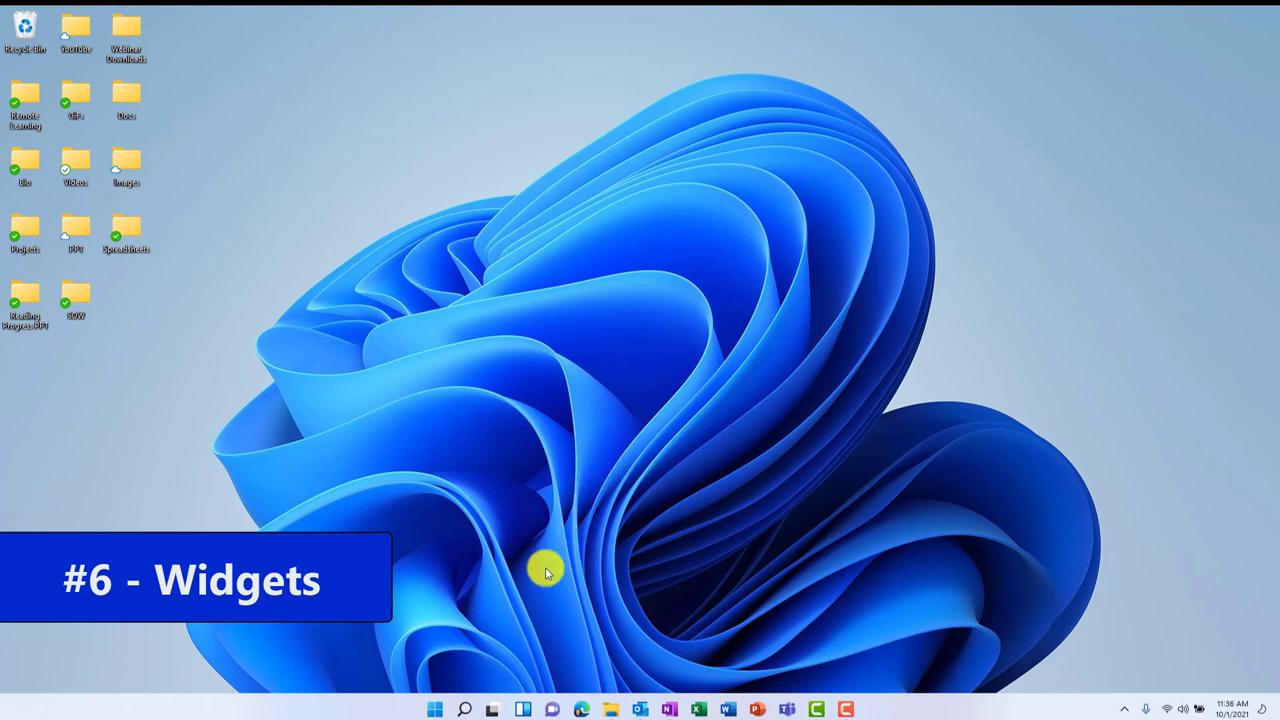
# View the widgets board, including the widgets available to add and the news feed, and dismiss the board
pyautogui.click(523, 713)
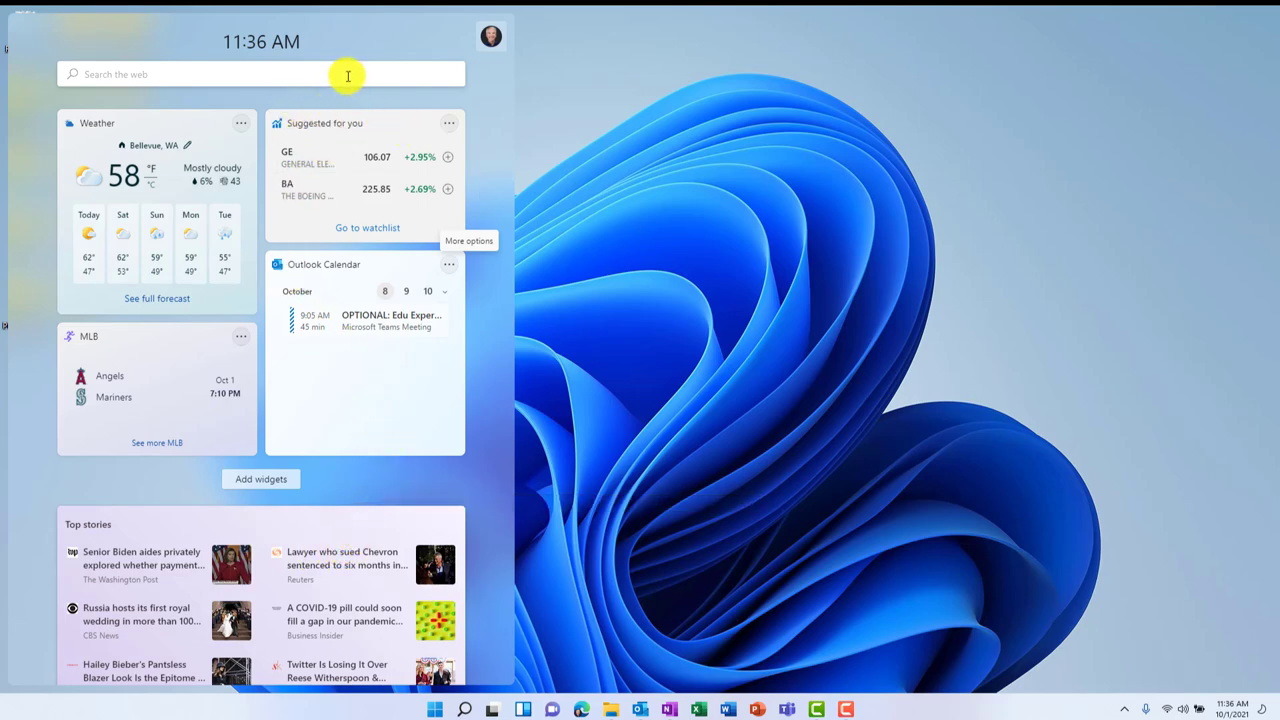
pyautogui.click(255, 480)
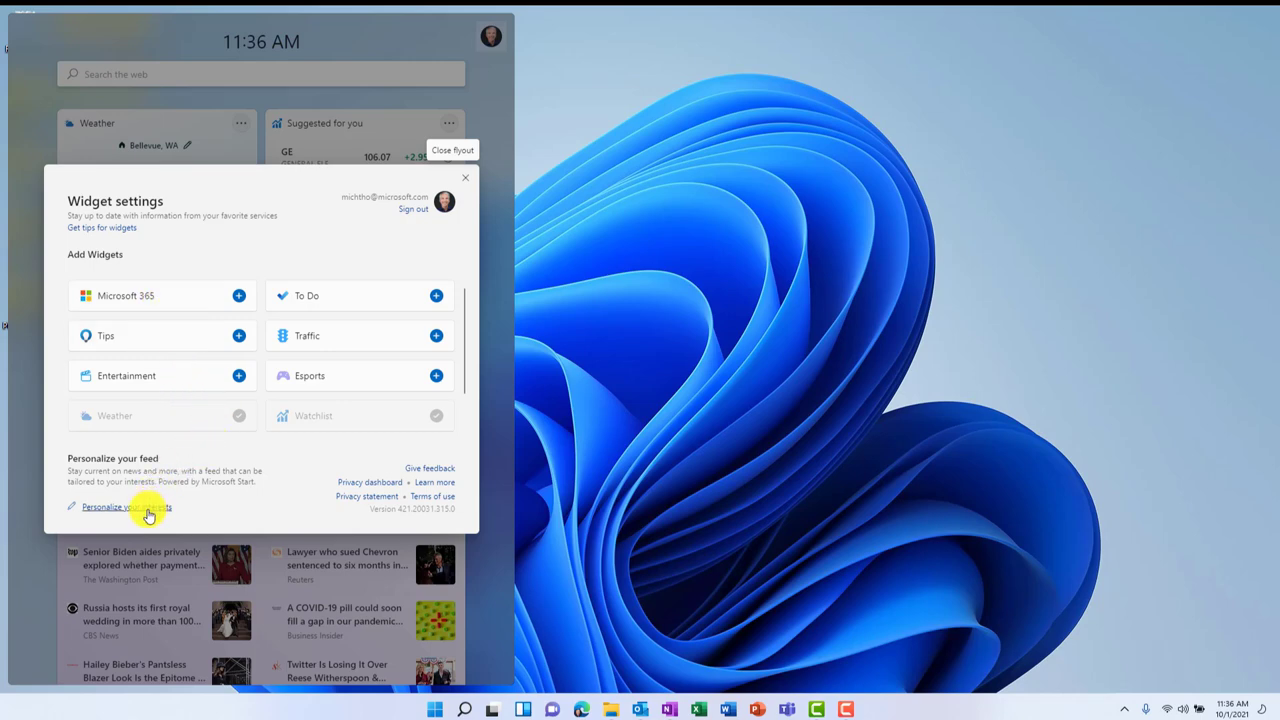
pyautogui.click(464, 178)
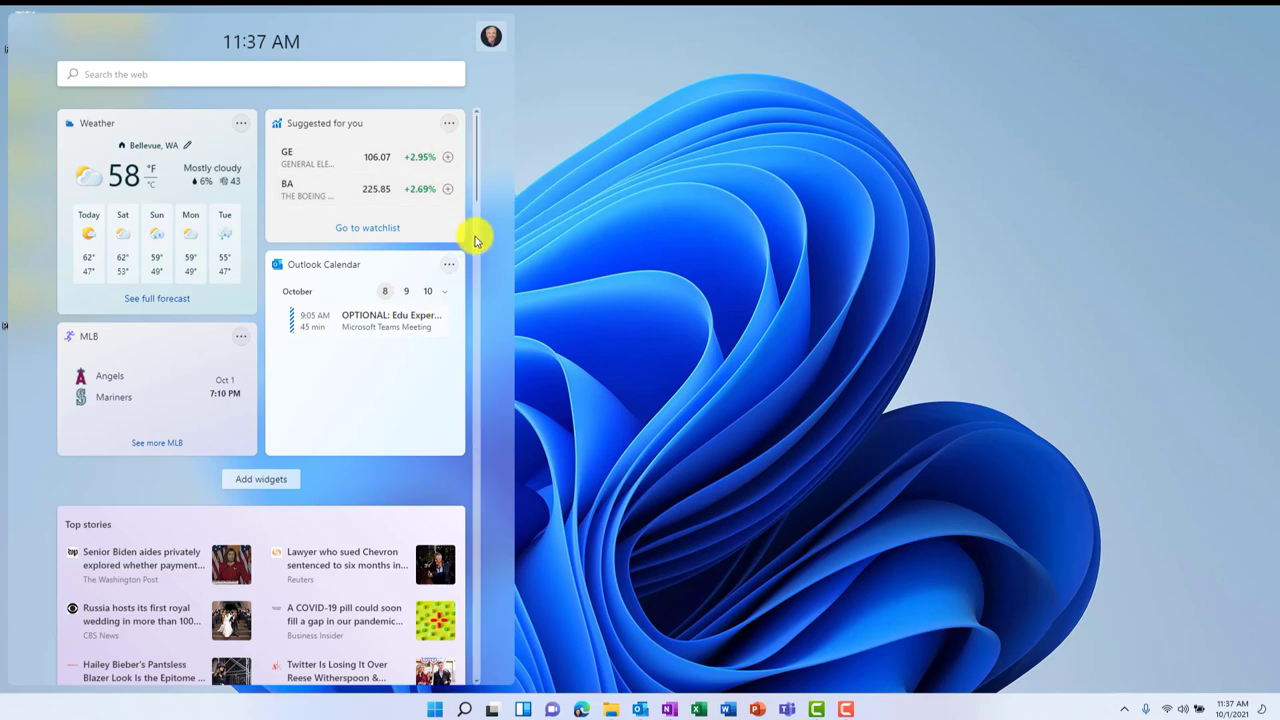
pyautogui.scroll(-1, 472, 323)
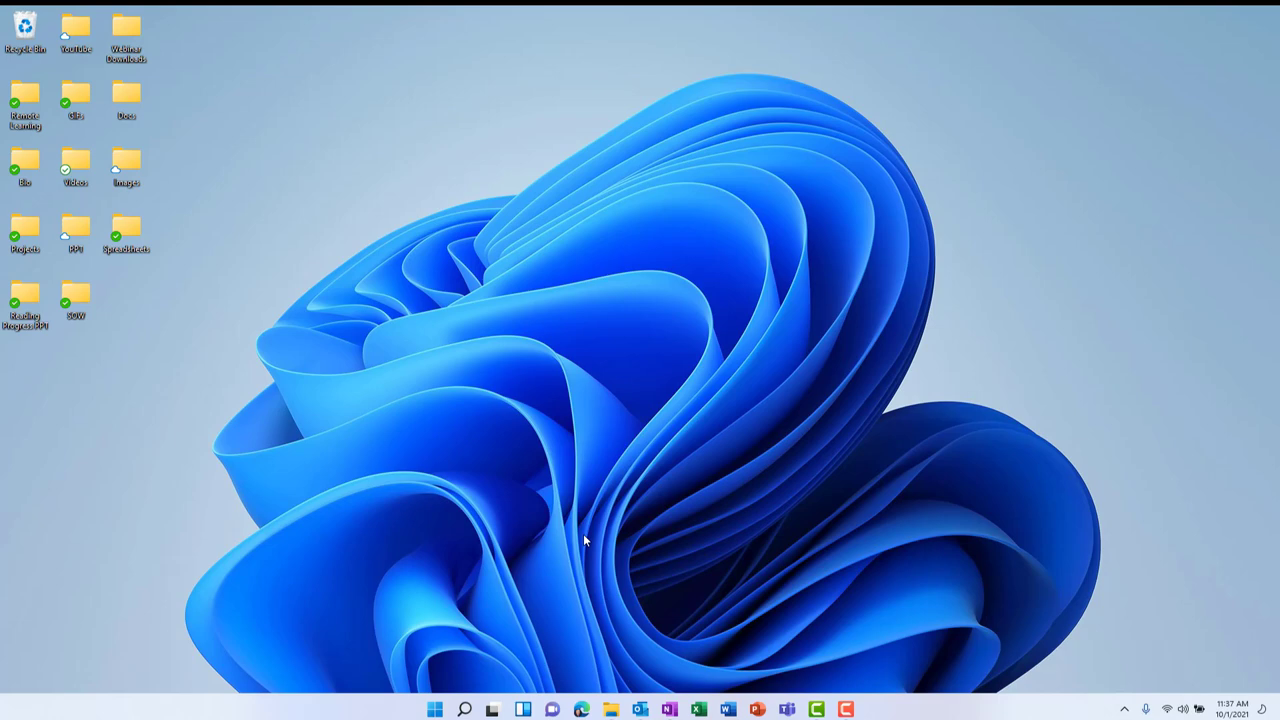
pyautogui.press('super+w')
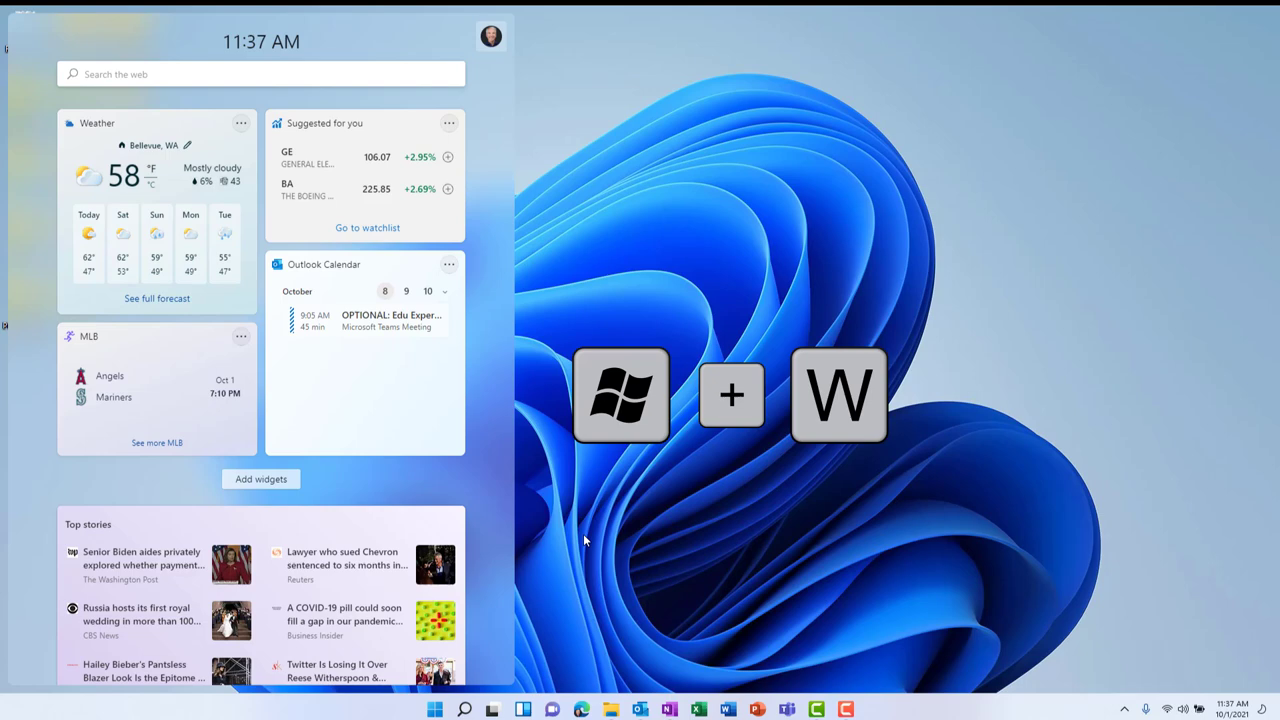
pyautogui.click(585, 540)
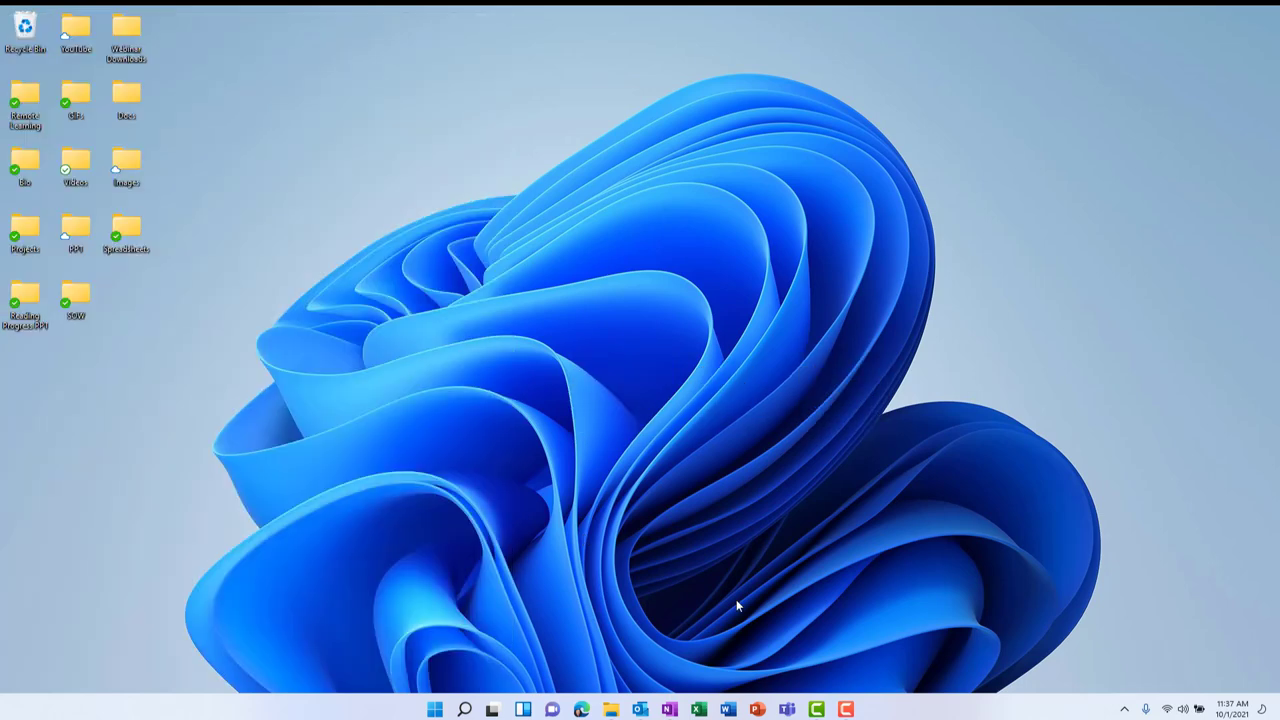
# View the quick settings, and clear all notifications in the notification center
pyautogui.press('super+a')
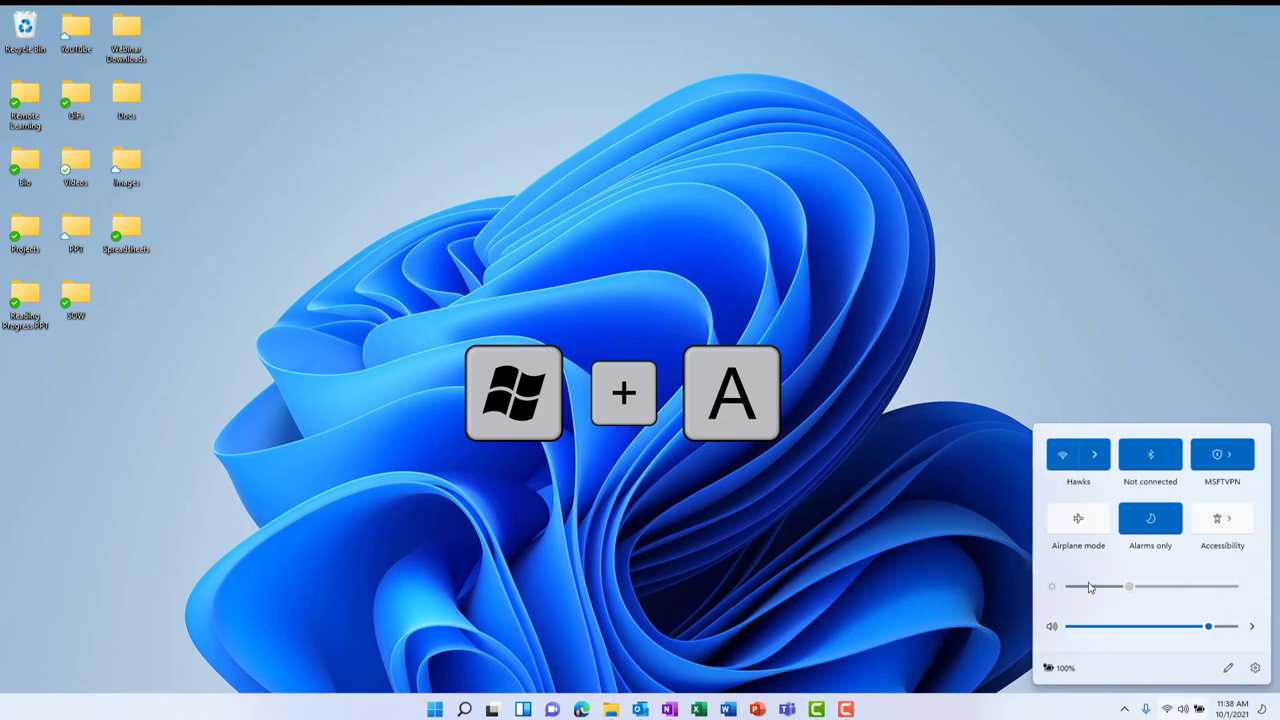
pyautogui.press('super+n')
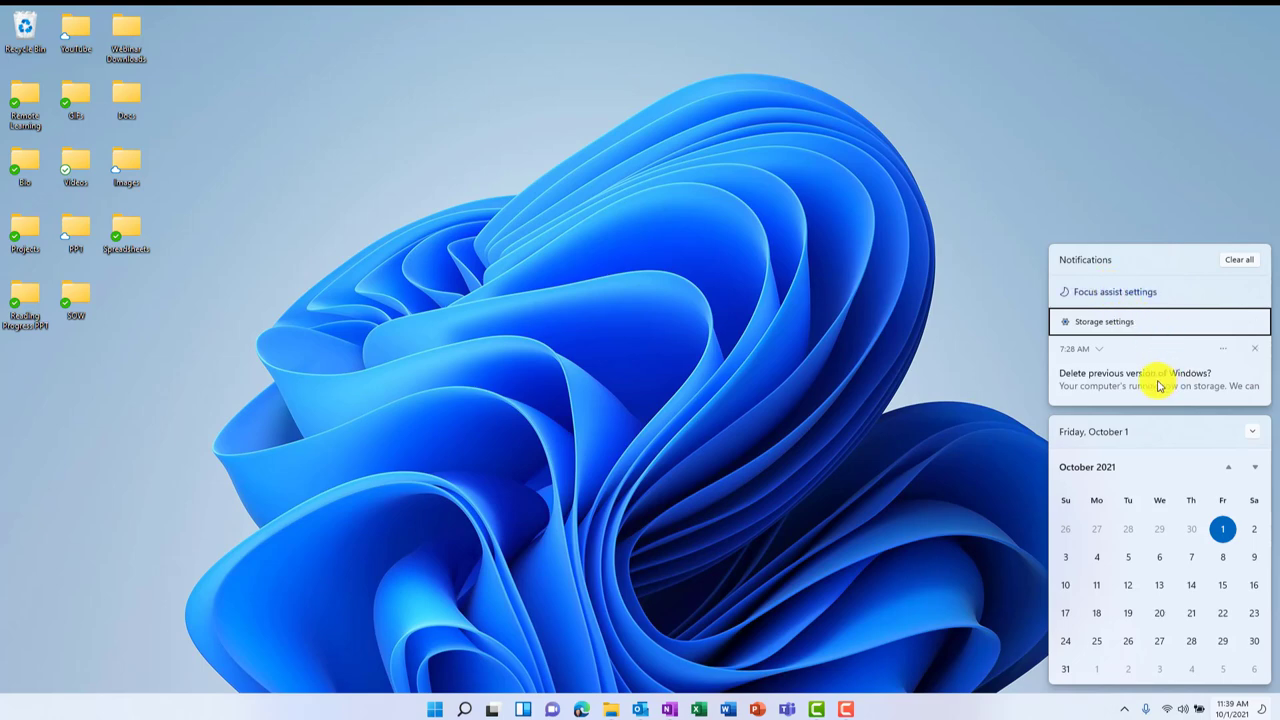
pyautogui.click(1238, 262)
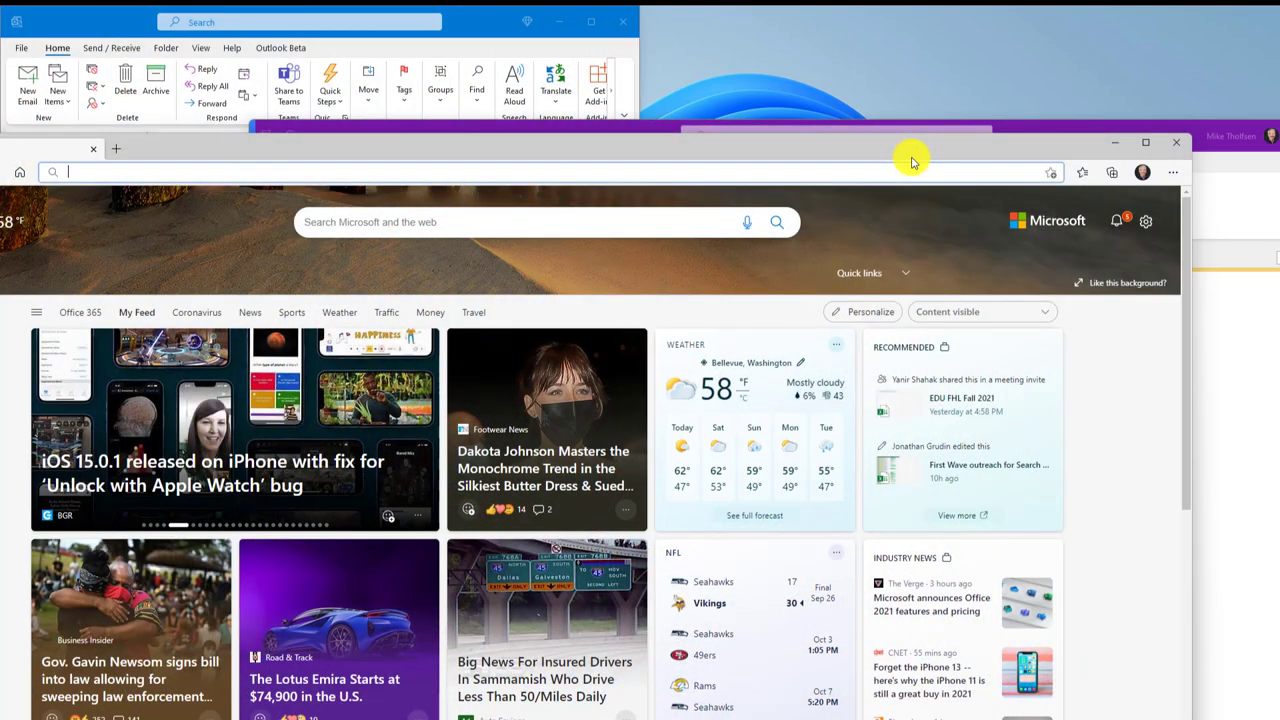
# Show the snap layouts for the Edge window, and open and dismiss the Teams Chat flyout
pyautogui.press('super+z')
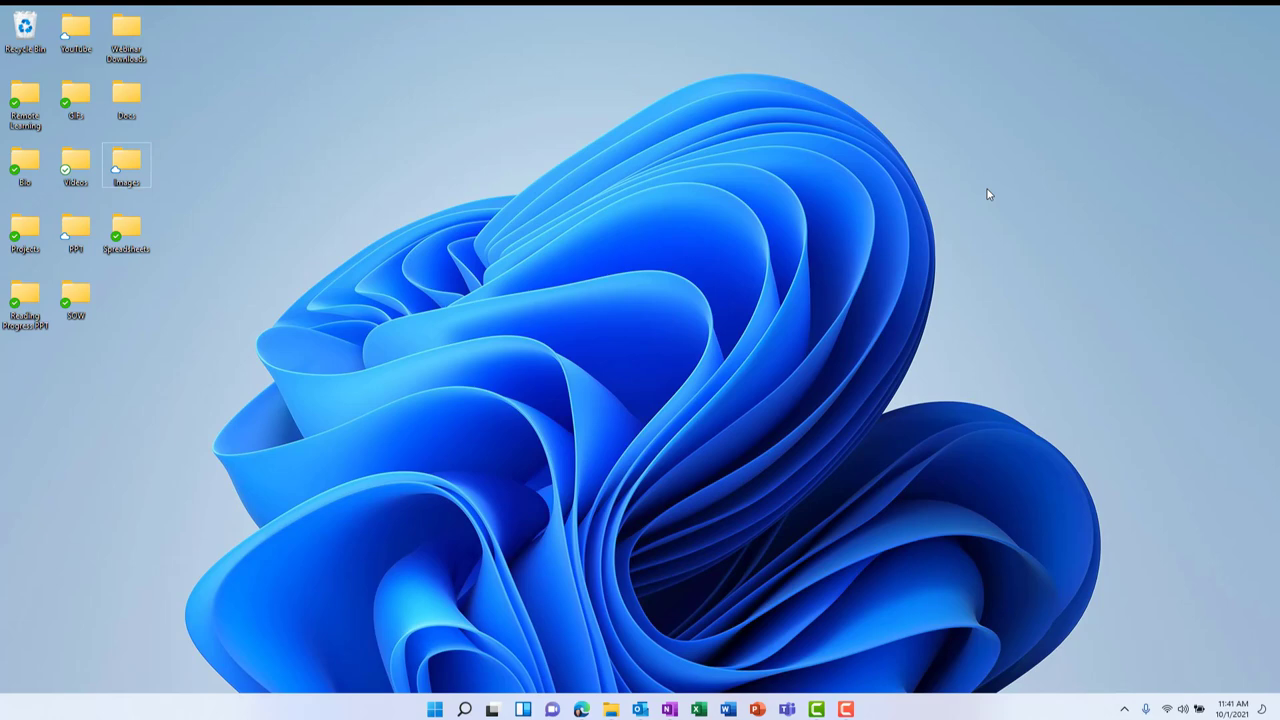
pyautogui.press('super+c')
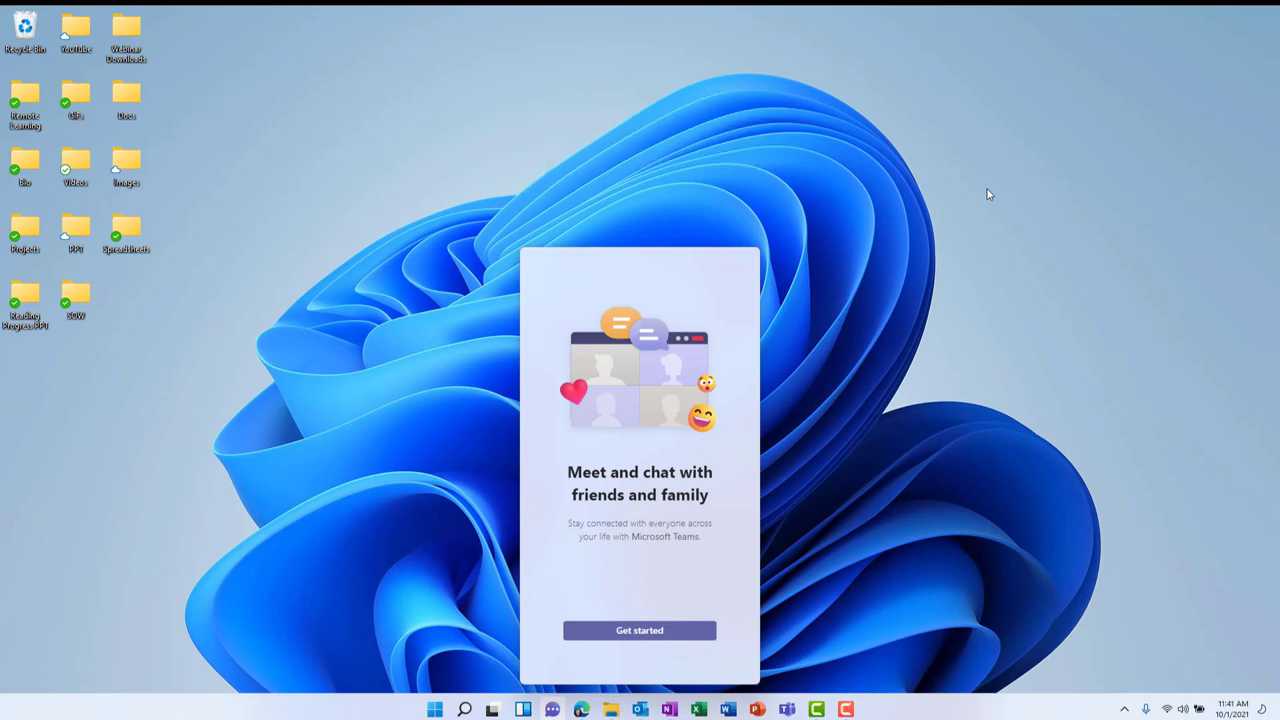
pyautogui.click(988, 194)
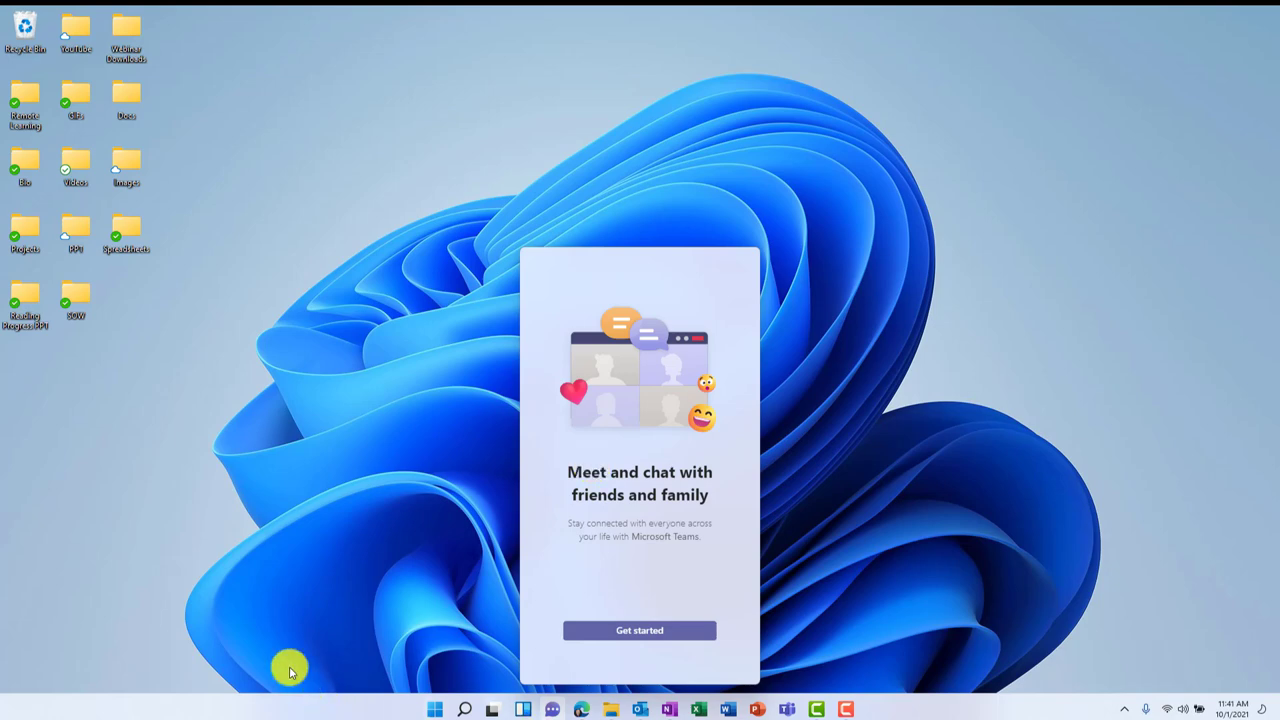
# Set up Teams Chat with the listed personal account, keeping Outlook.com and Skype contact sync enabled
pyautogui.click(640, 631)
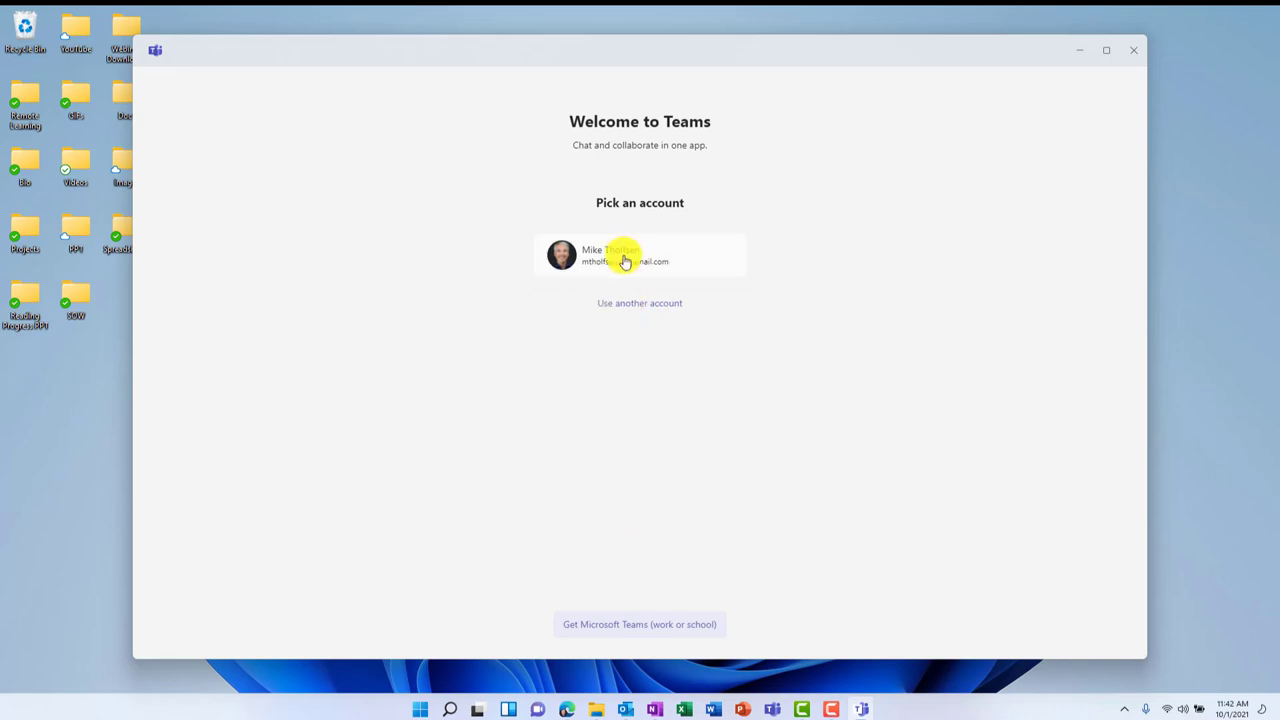
pyautogui.click(591, 259)
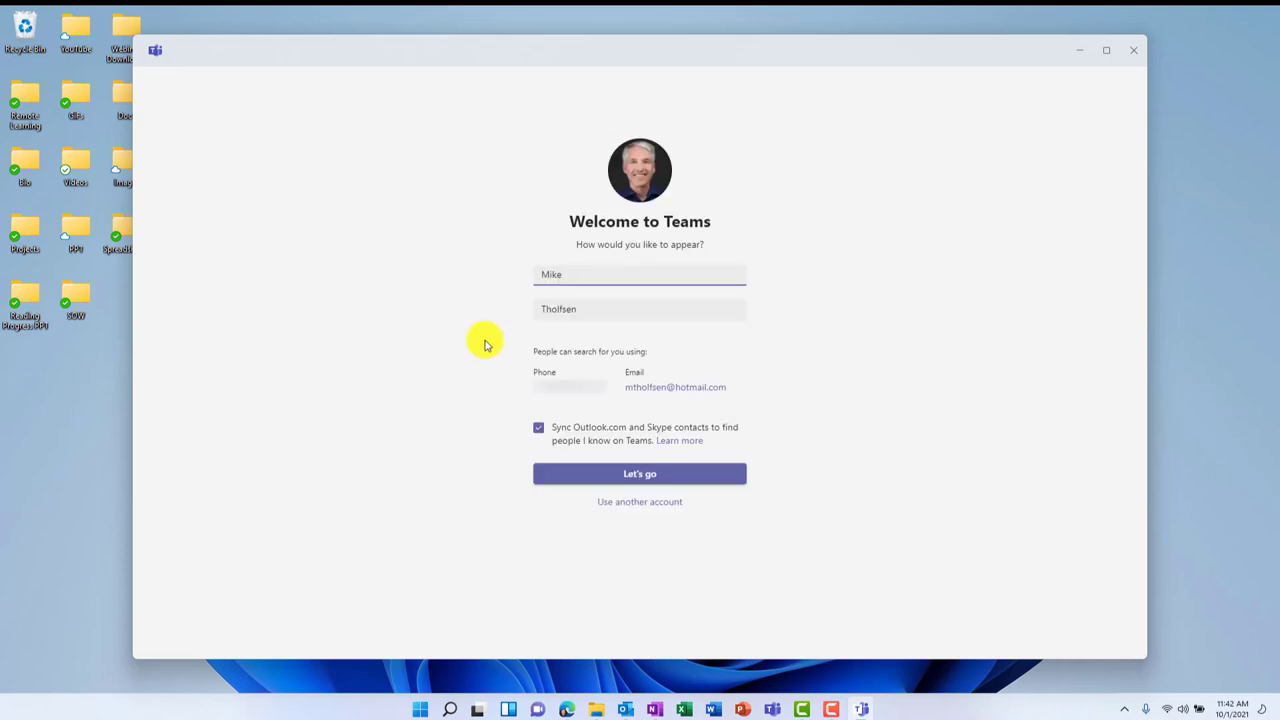
pyautogui.click(530, 433)
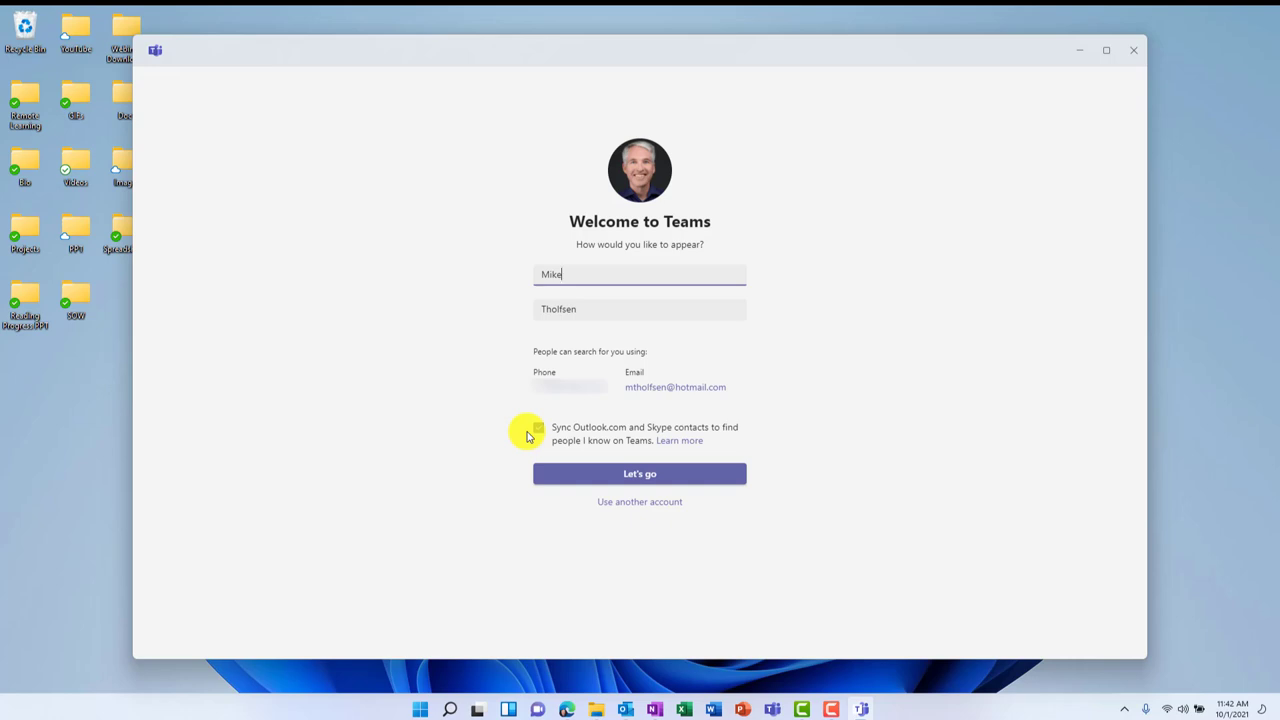
pyautogui.click(530, 436)
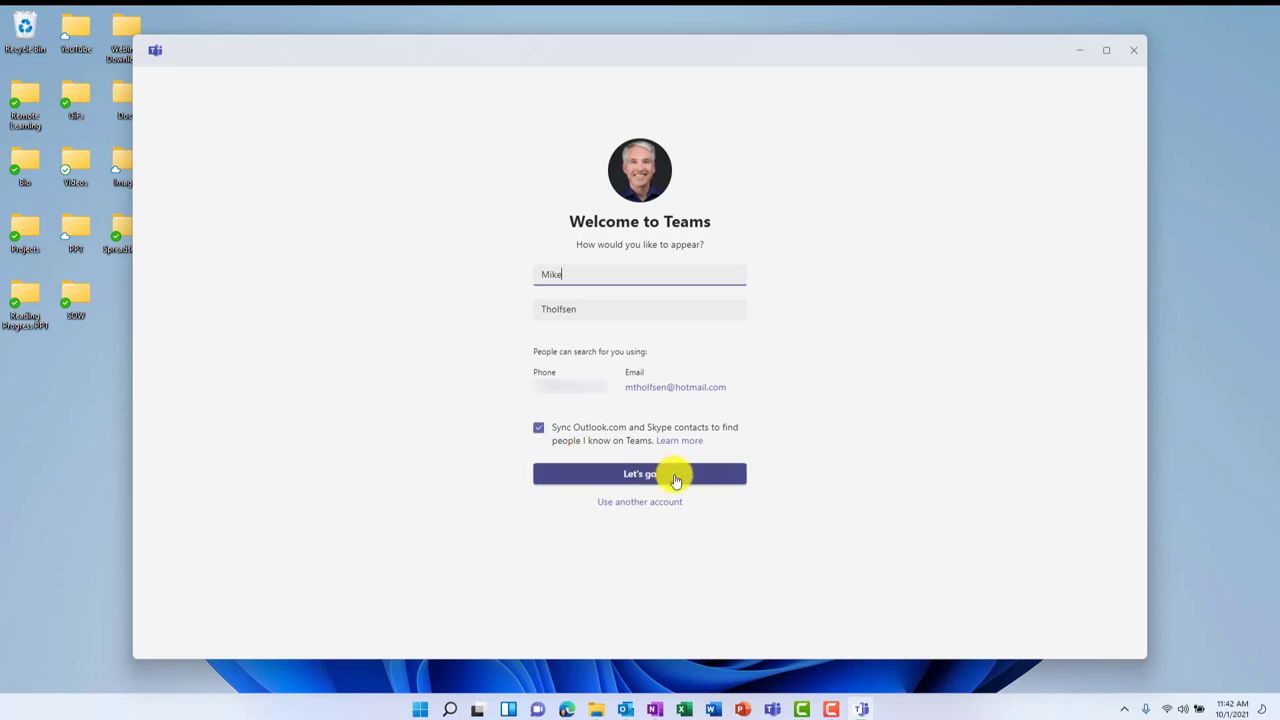
pyautogui.click(675, 479)
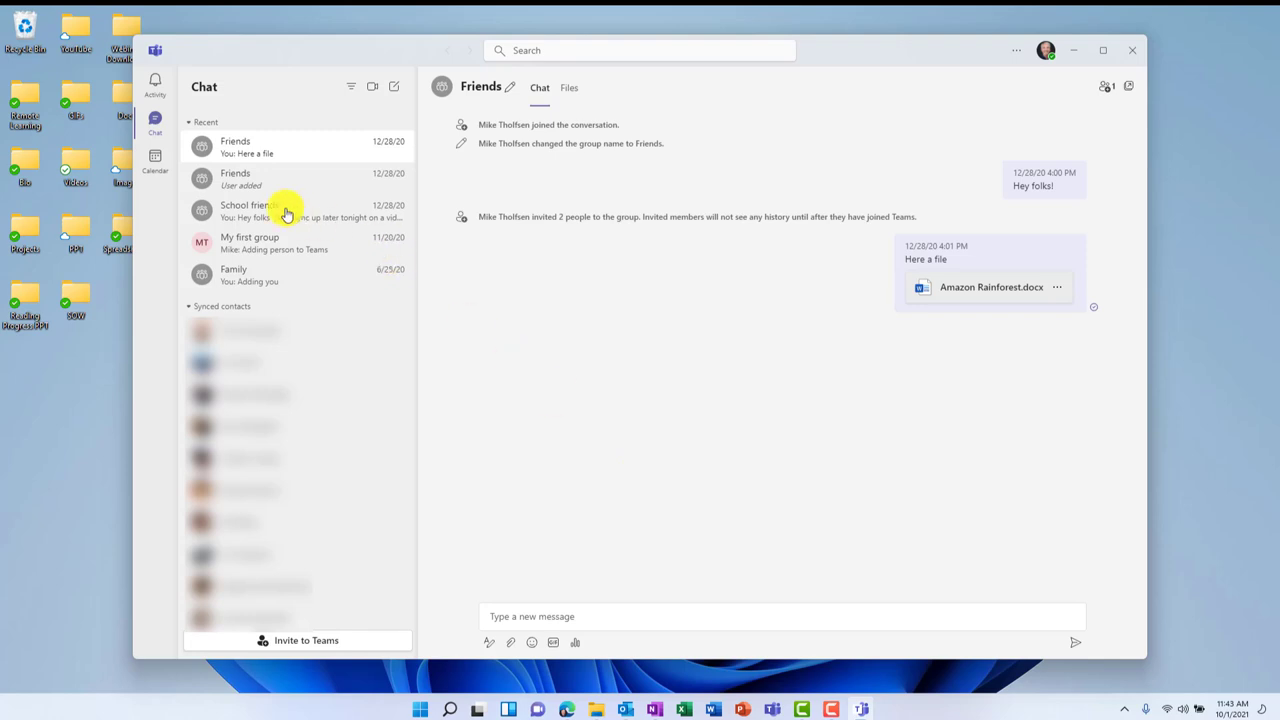
# Look through the Activity feed, the recent chats and the work-week calendar in Teams
pyautogui.click(156, 86)
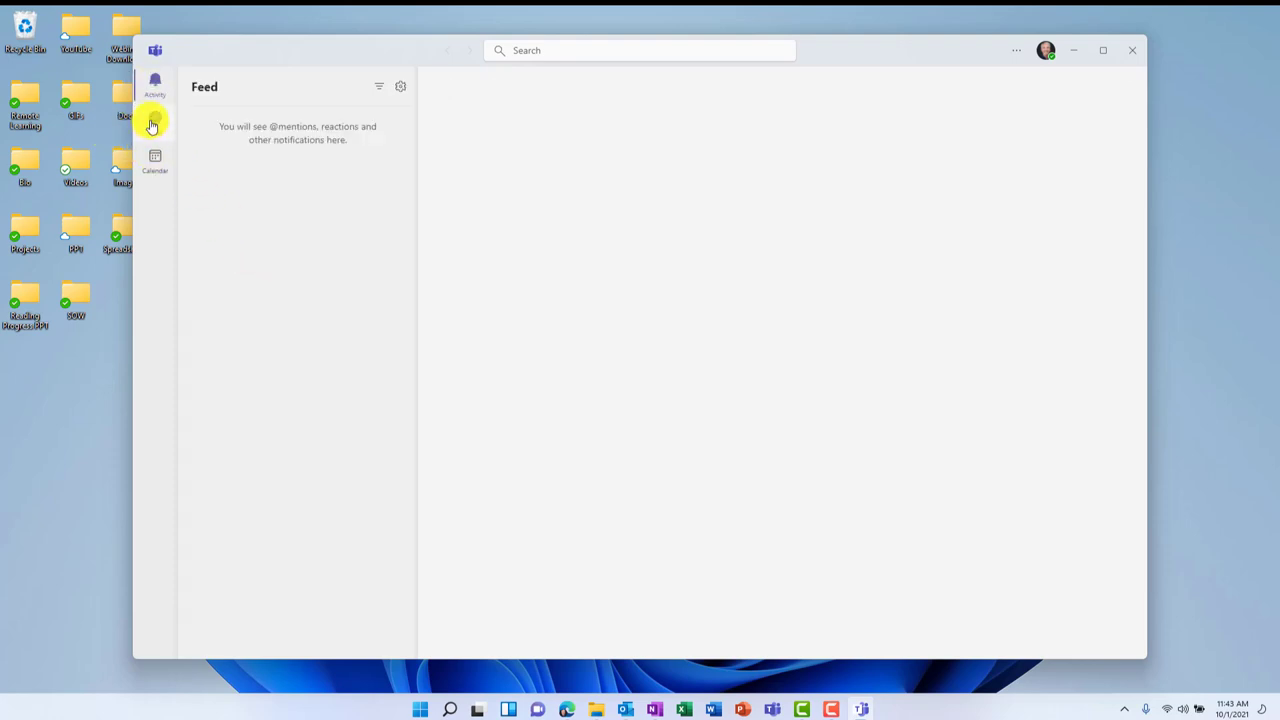
pyautogui.click(153, 121)
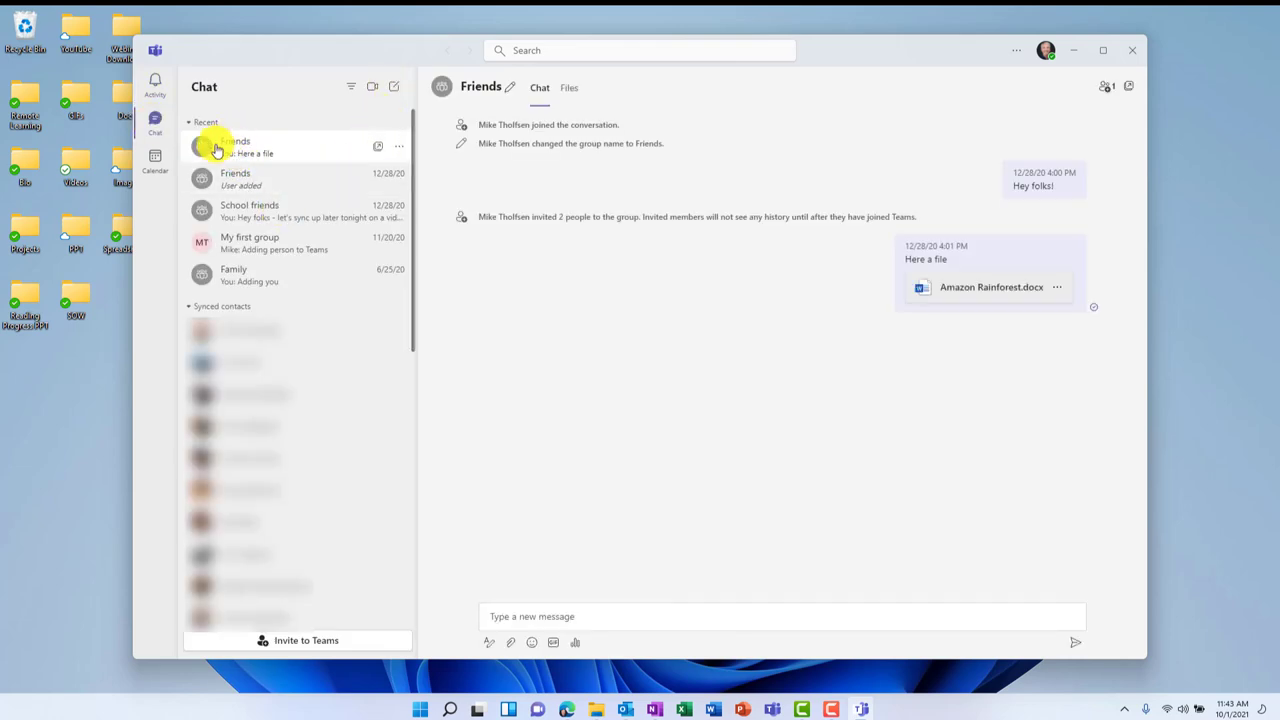
pyautogui.click(155, 163)
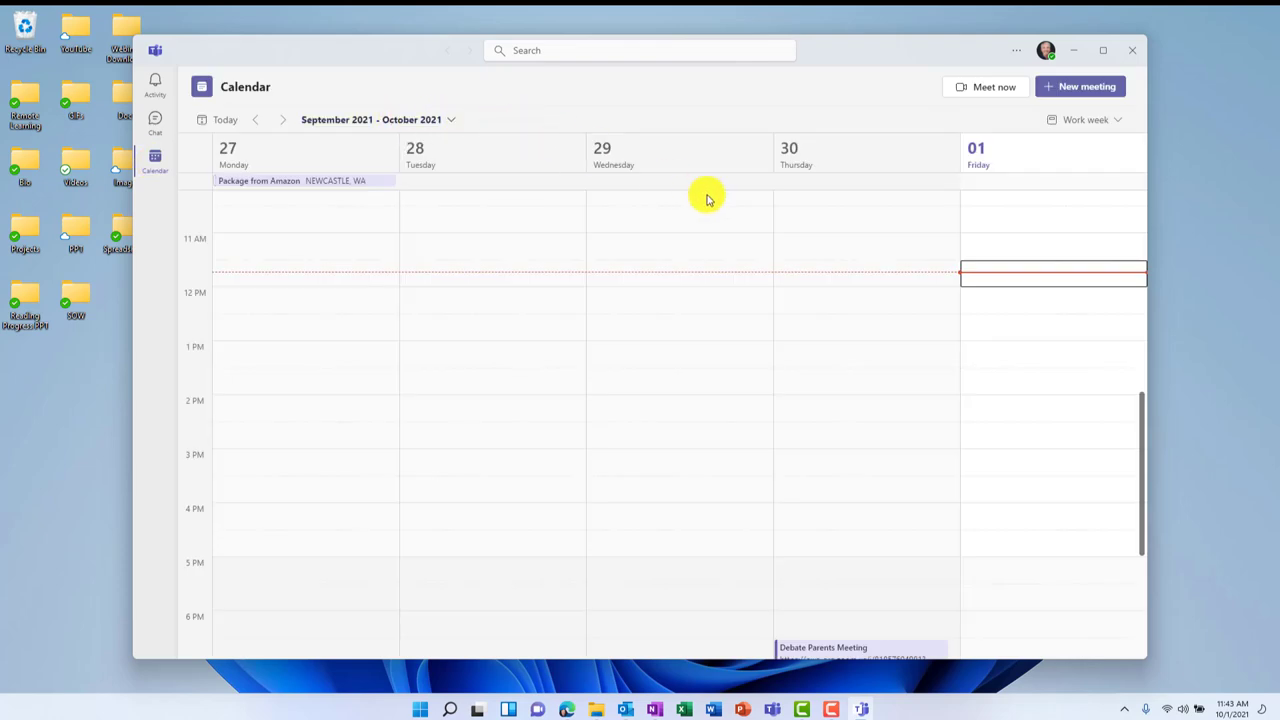
# Start an instant Teams meeting and join it with the microphone and camera on and the background blurred
pyautogui.click(985, 89)
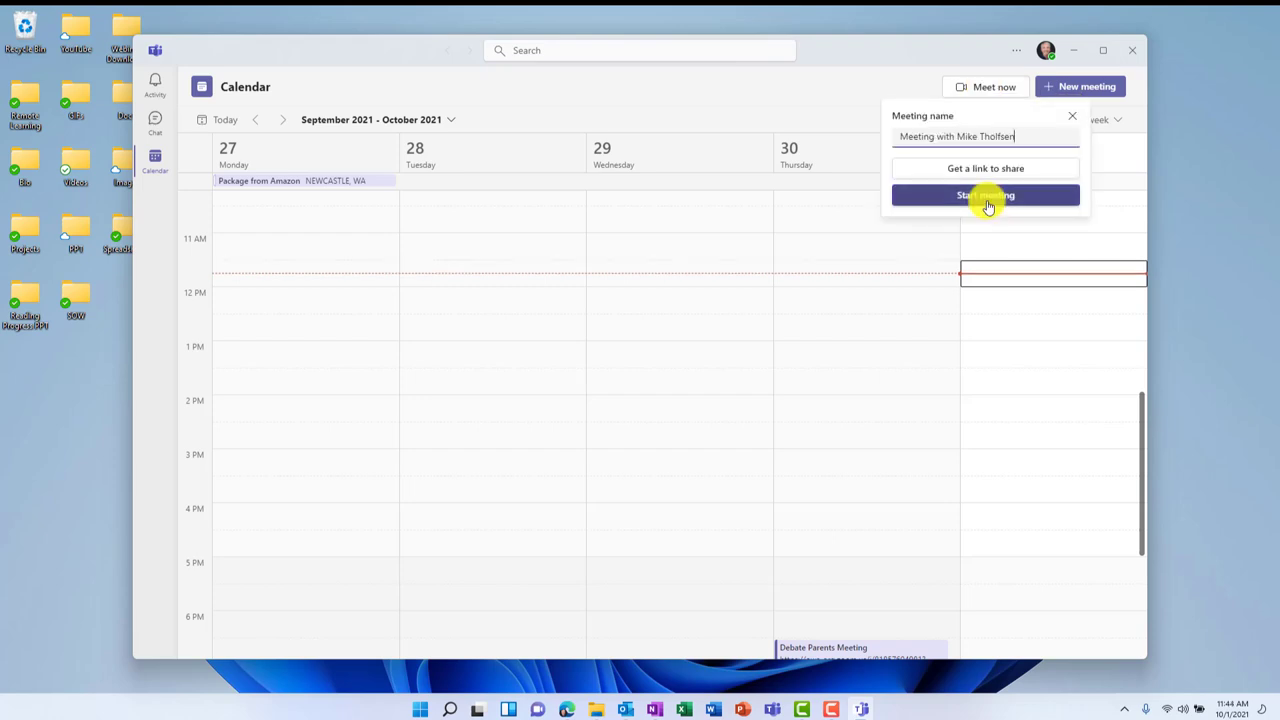
pyautogui.click(987, 200)
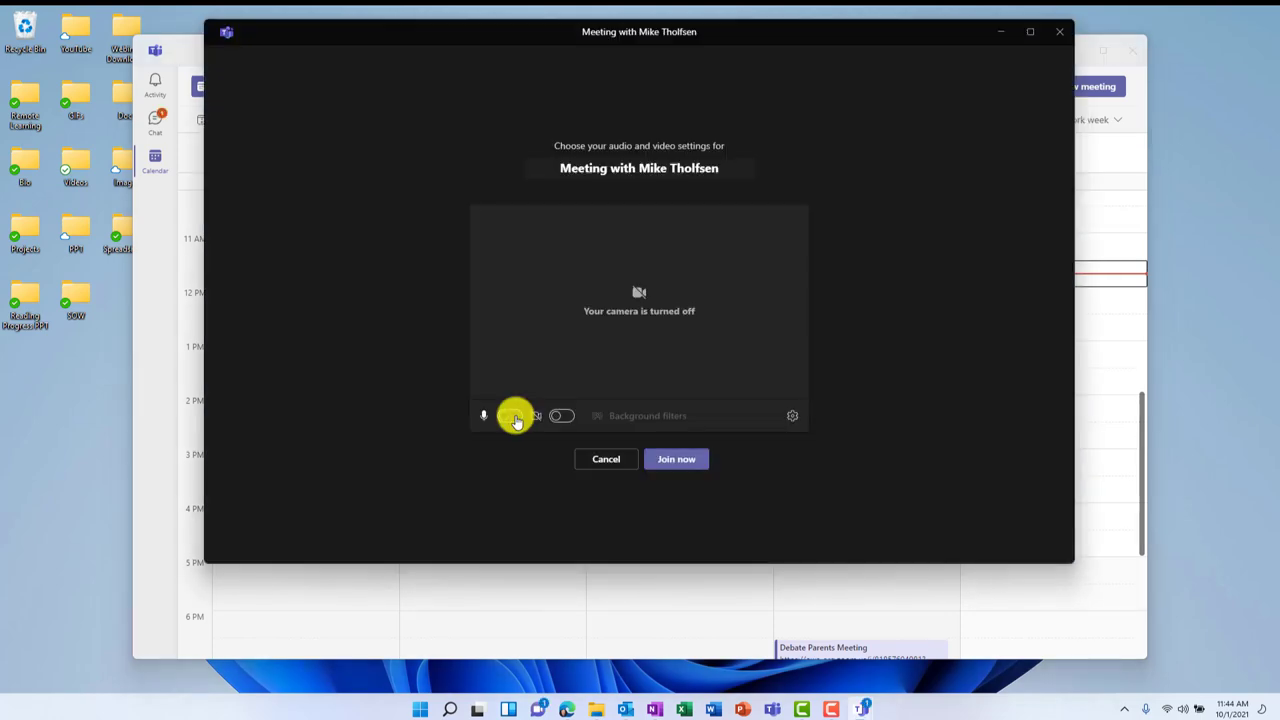
pyautogui.click(510, 415)
pyautogui.click(561, 415)
pyautogui.click(665, 416)
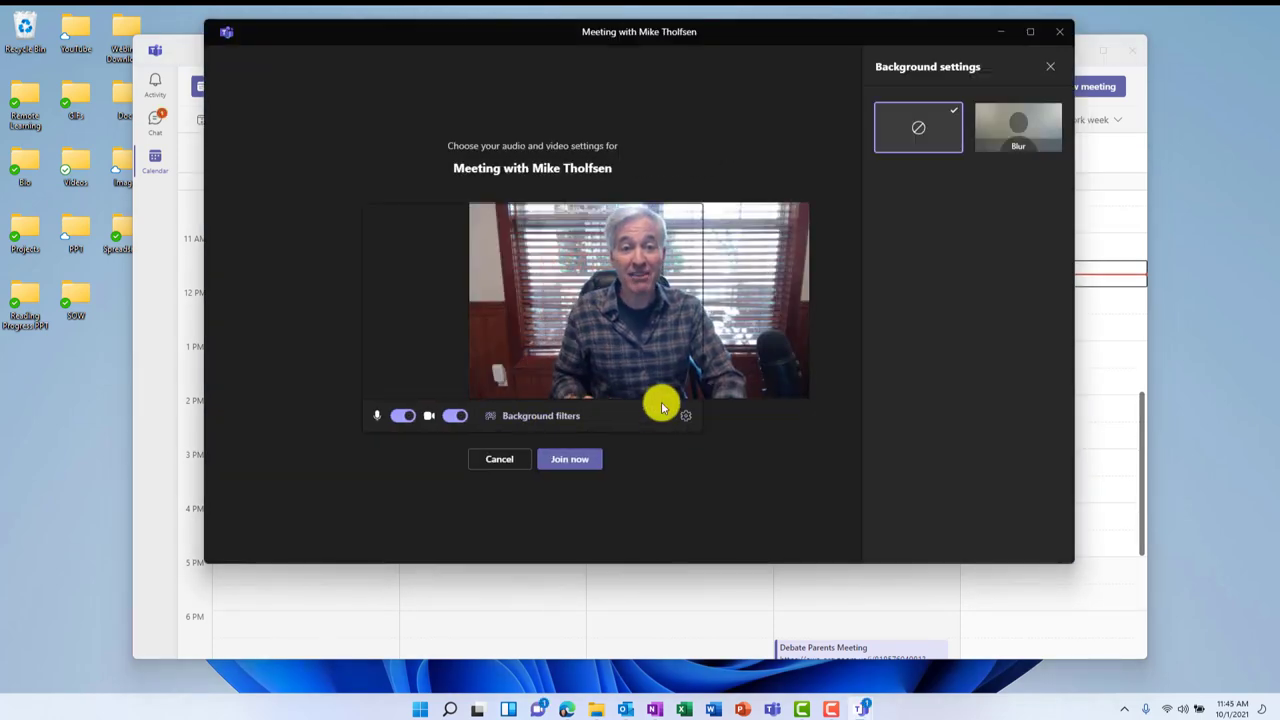
pyautogui.click(1006, 137)
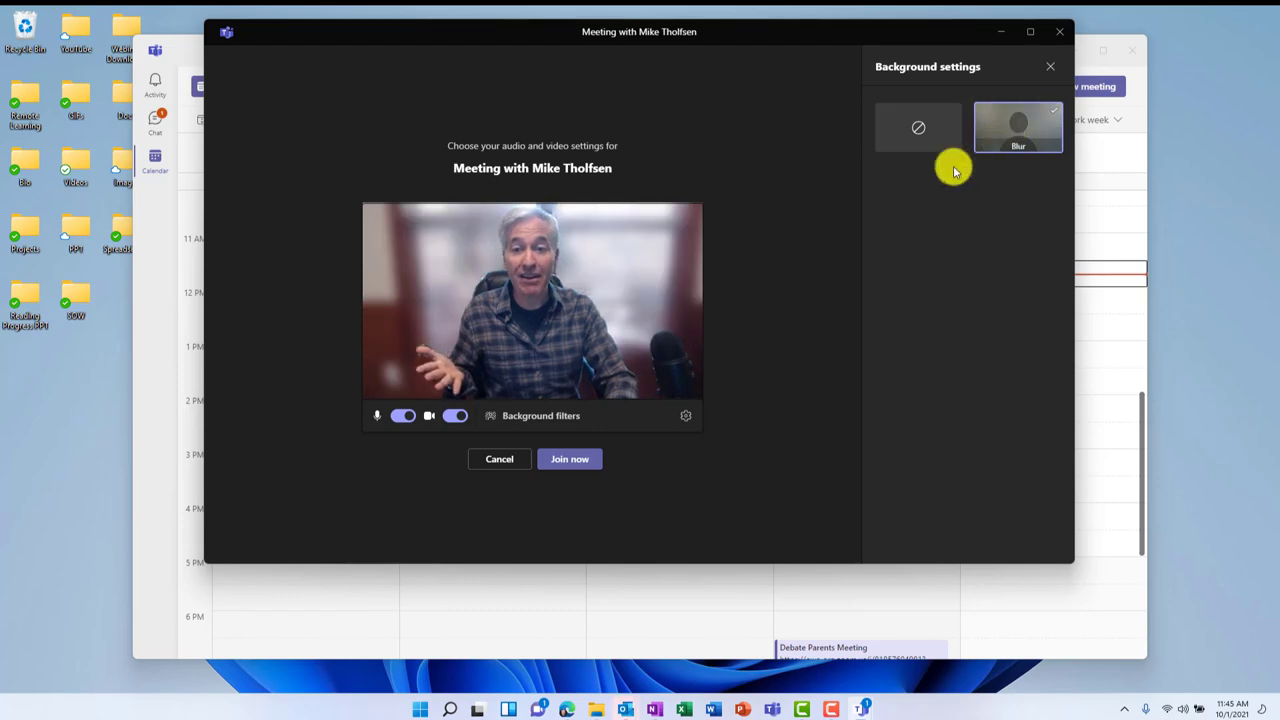
pyautogui.click(580, 459)
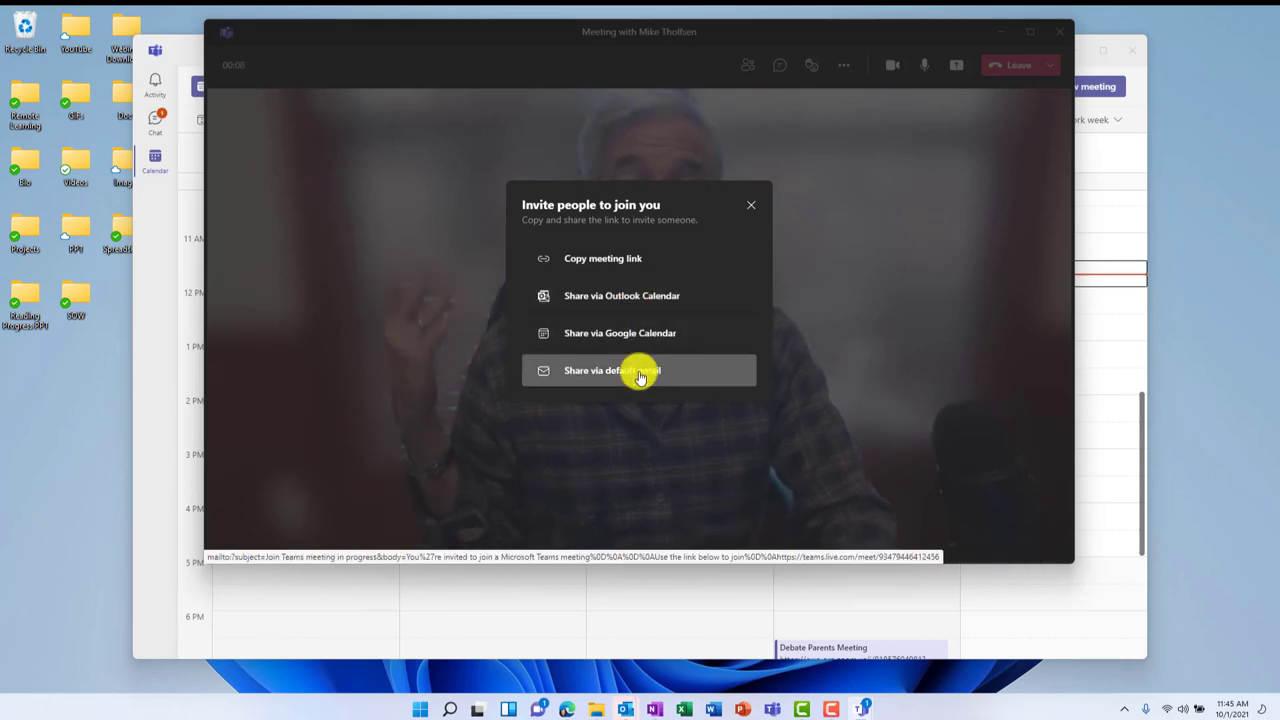
# Dismiss the meeting's invite options, view the additional meeting actions, and leave the meeting
pyautogui.click(750, 204)
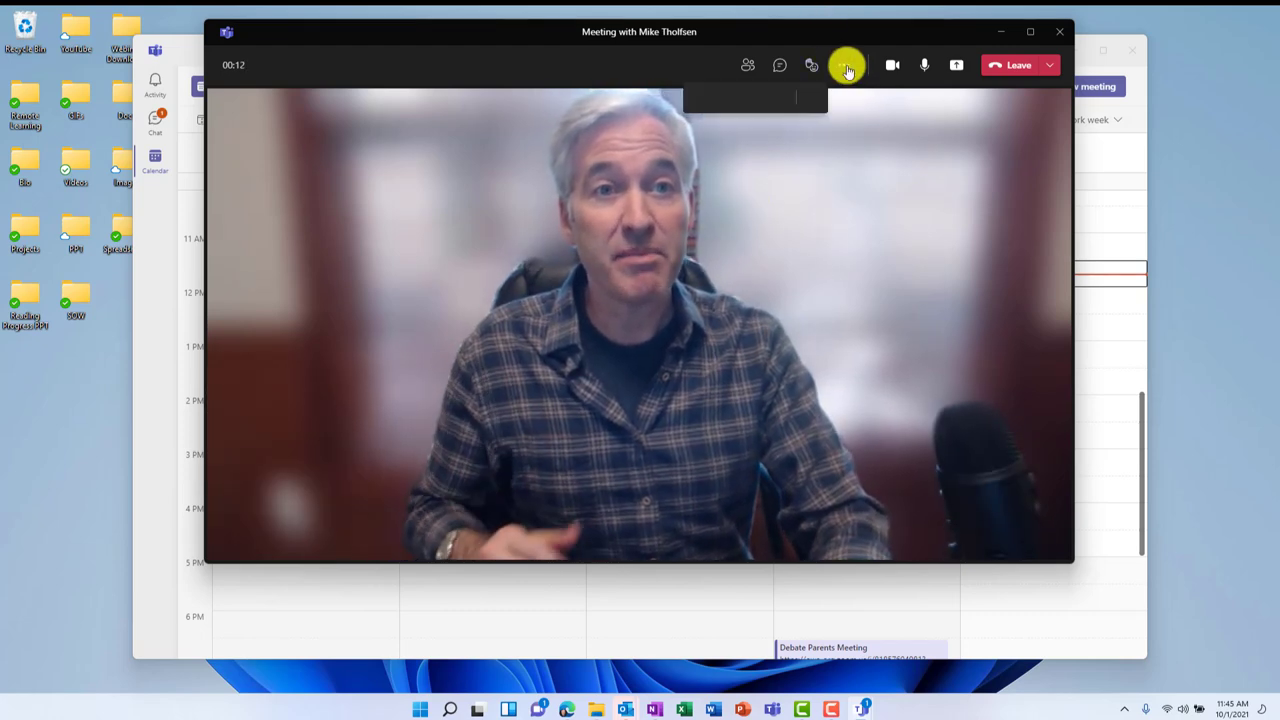
pyautogui.click(847, 68)
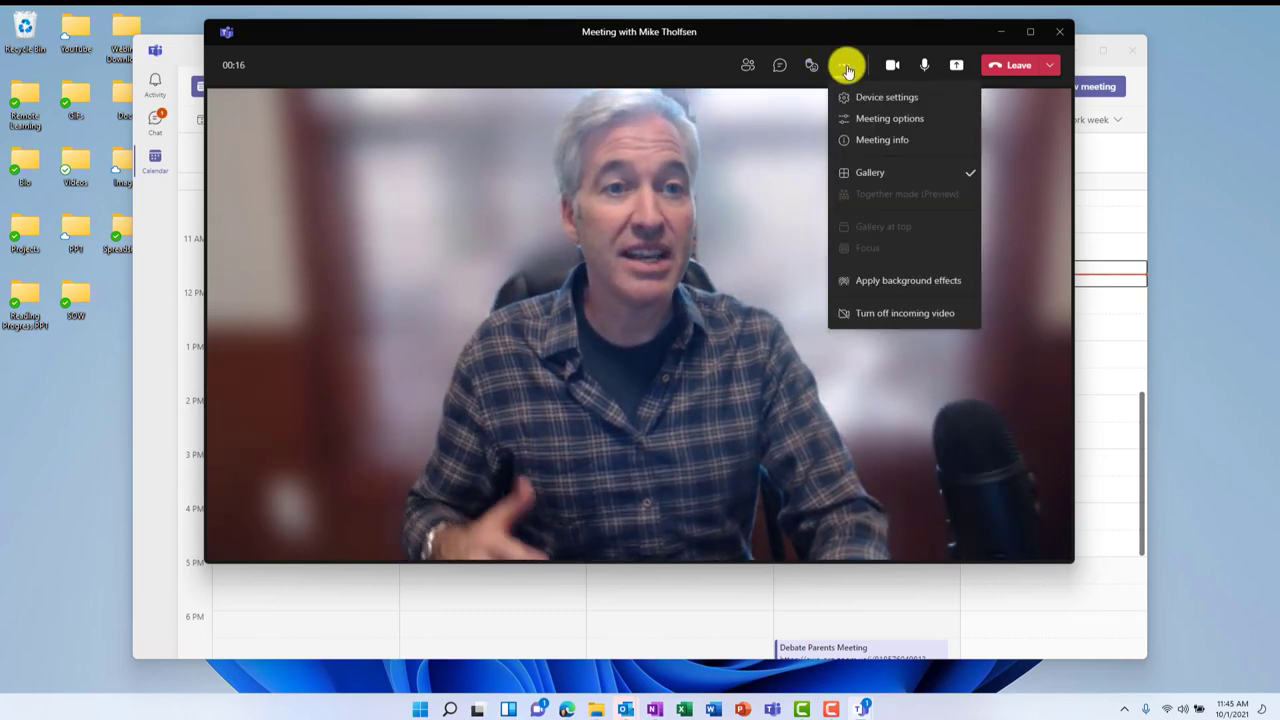
pyautogui.click(1008, 64)
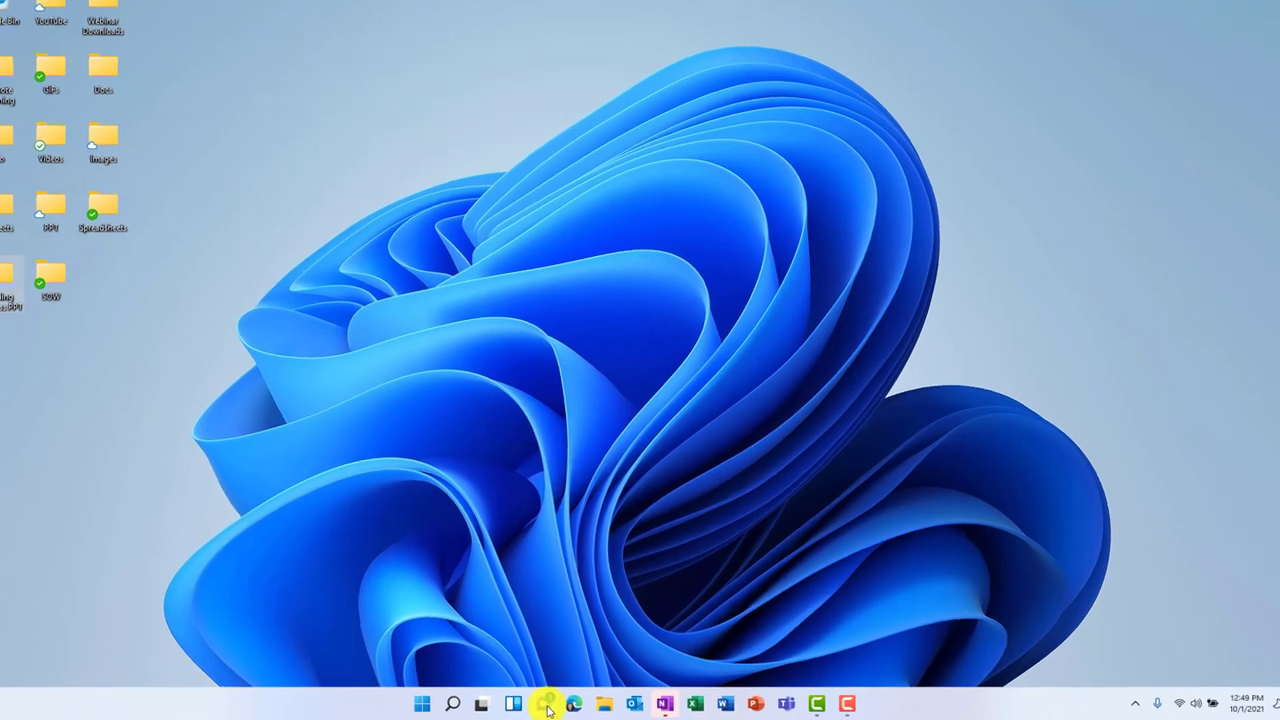
# Open and close the first recent conversation from the Chat flyout, and start a new chat from the reopened flyout
pyautogui.click(552, 704)
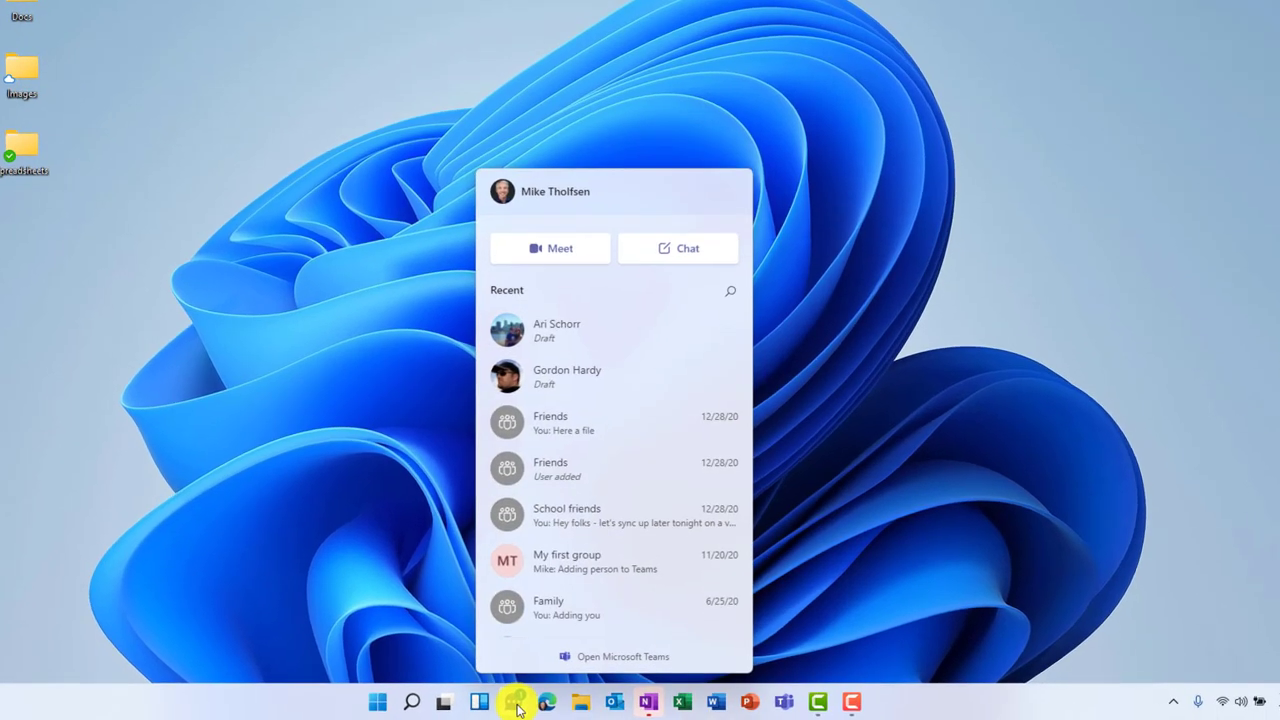
pyautogui.click(568, 327)
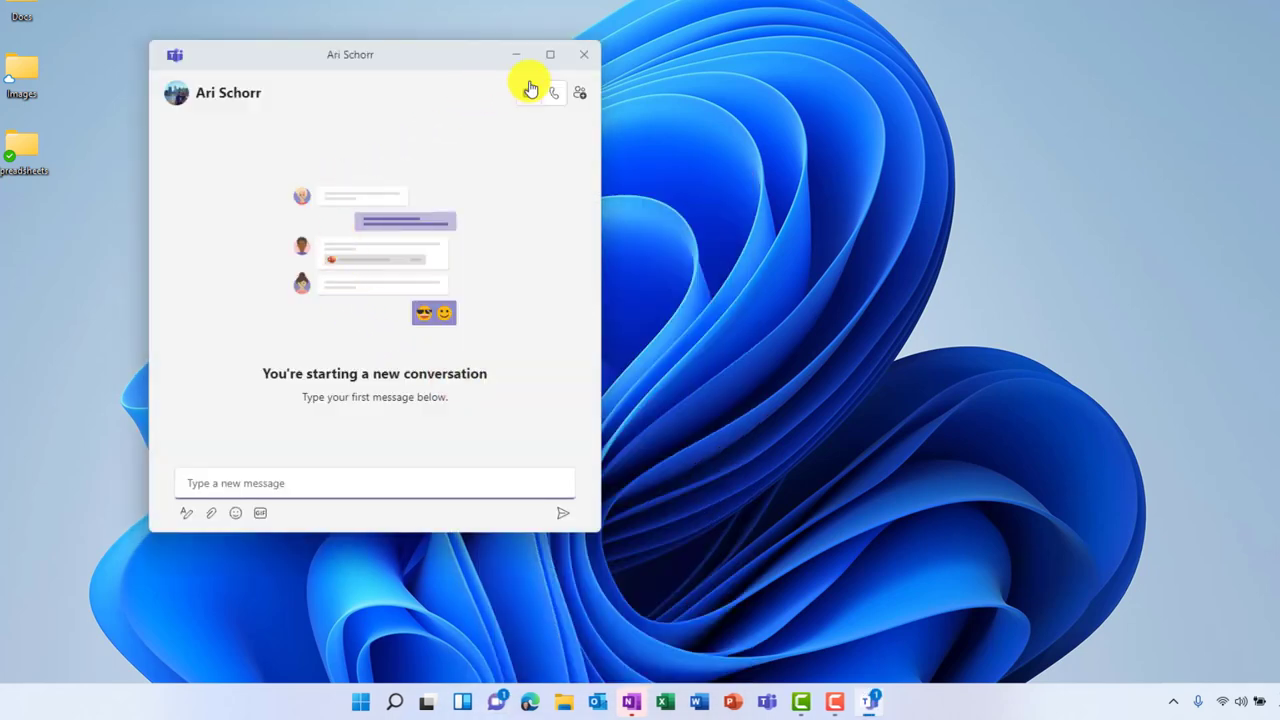
pyautogui.click(587, 62)
pyautogui.press('super+c')
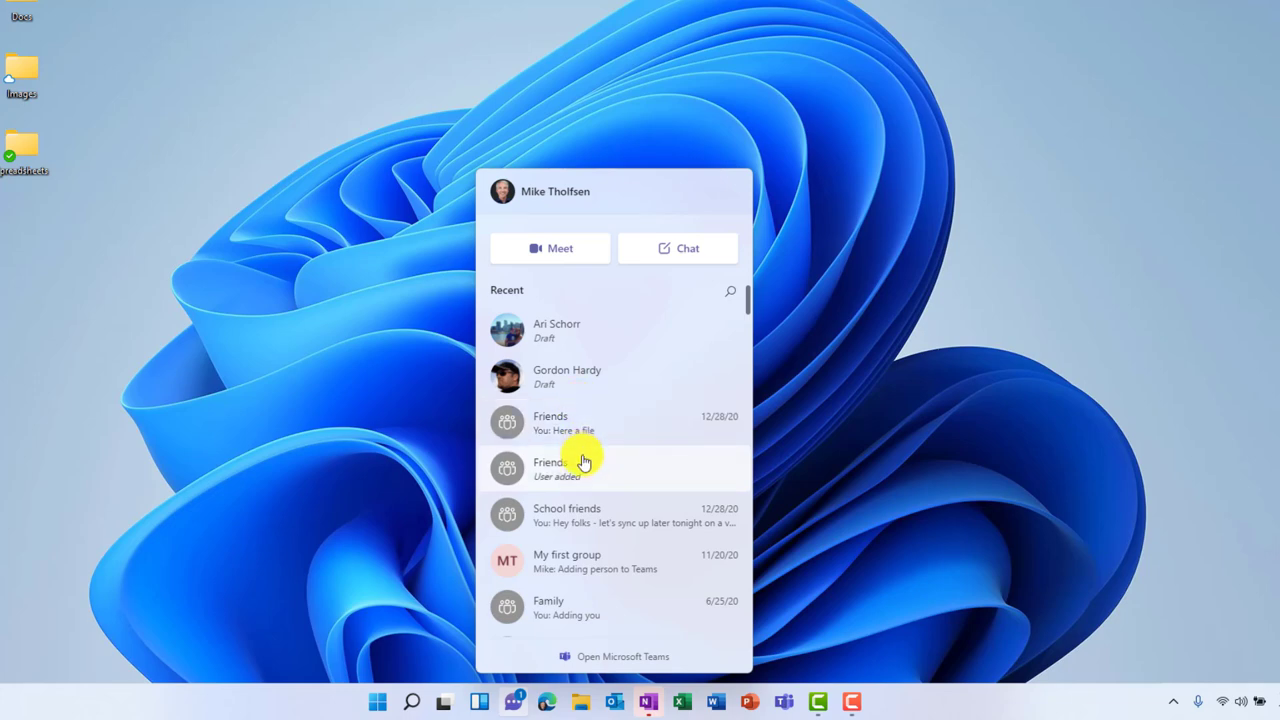
pyautogui.click(677, 251)
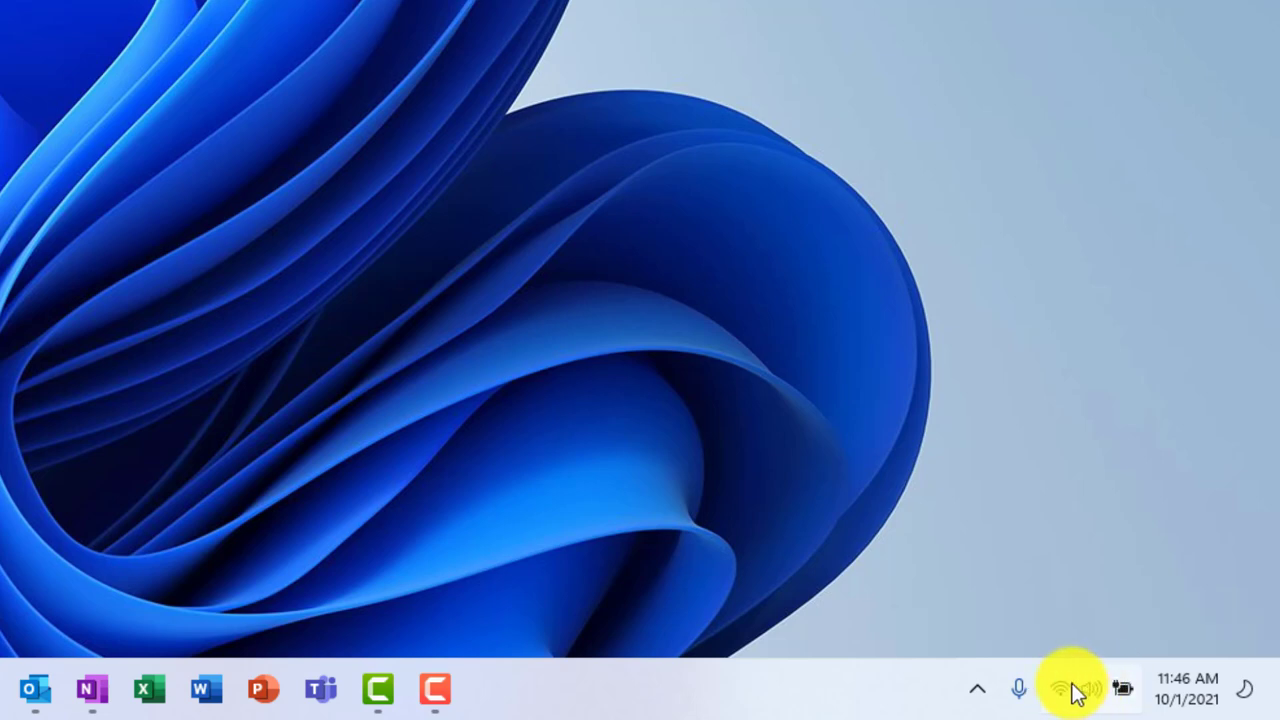
# Look through the Wi-Fi networks, accessibility options and battery status in the quick settings
pyautogui.click(1097, 690)
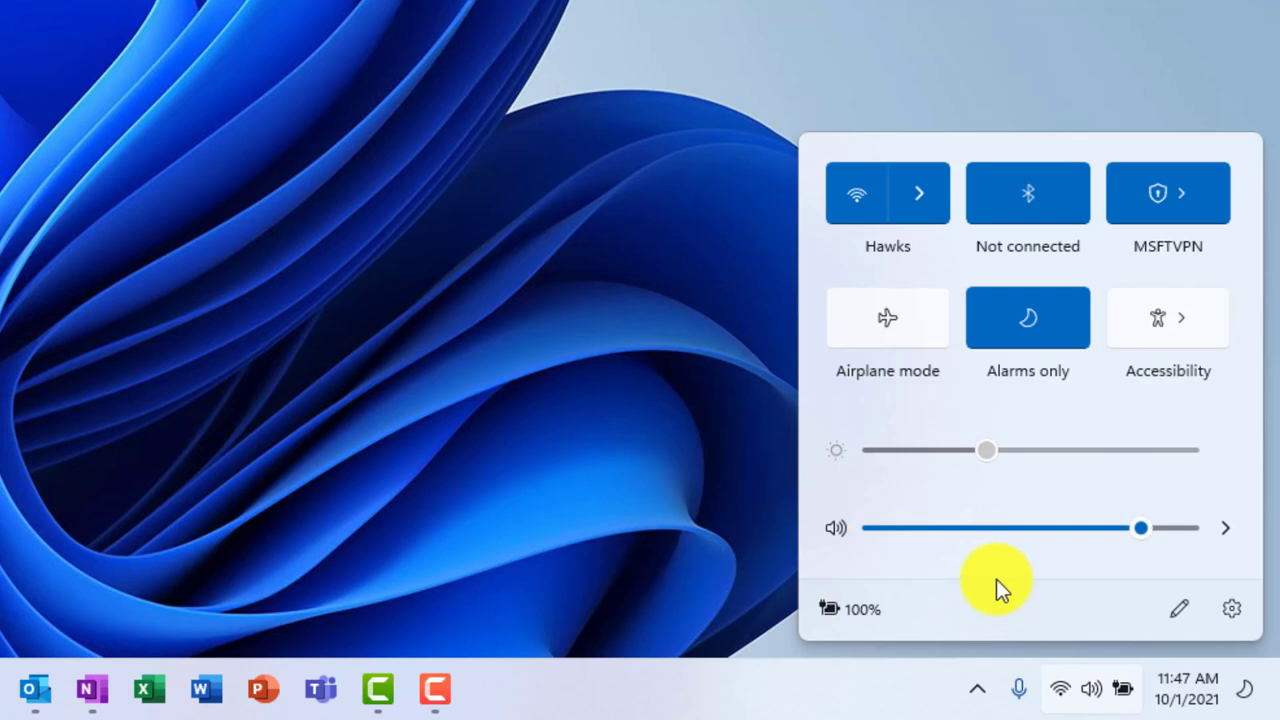
pyautogui.click(917, 194)
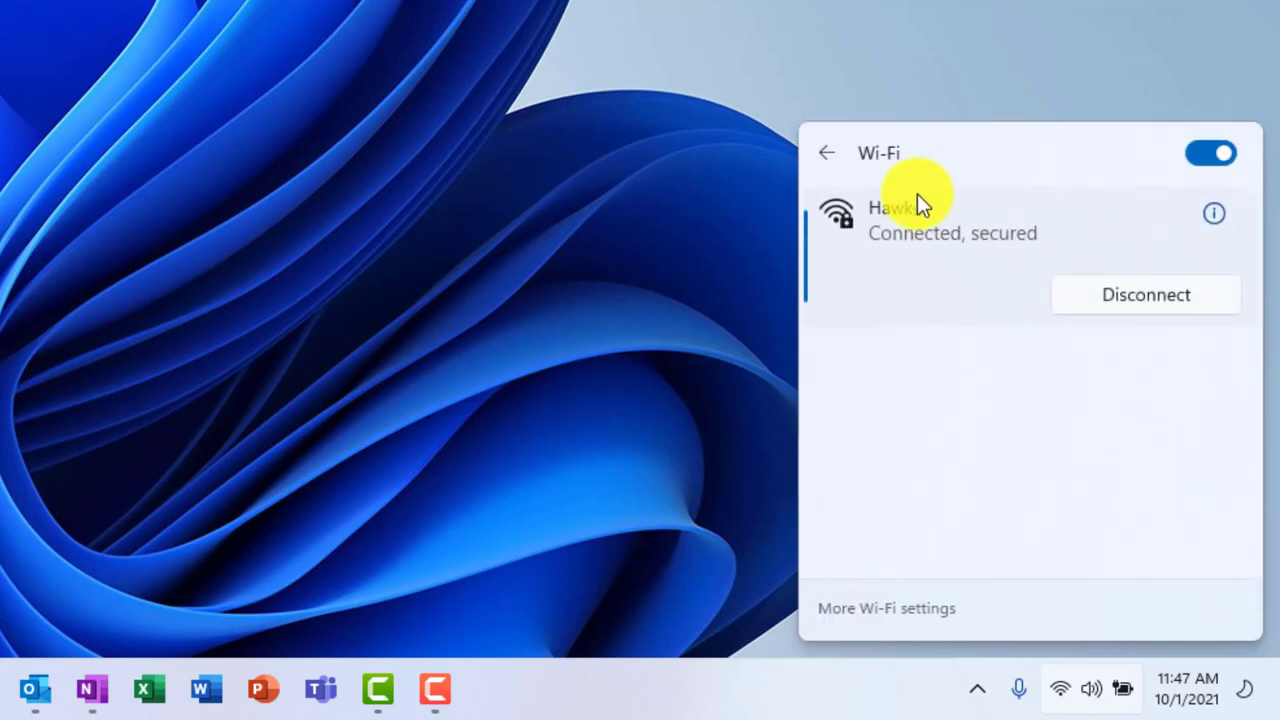
pyautogui.click(830, 153)
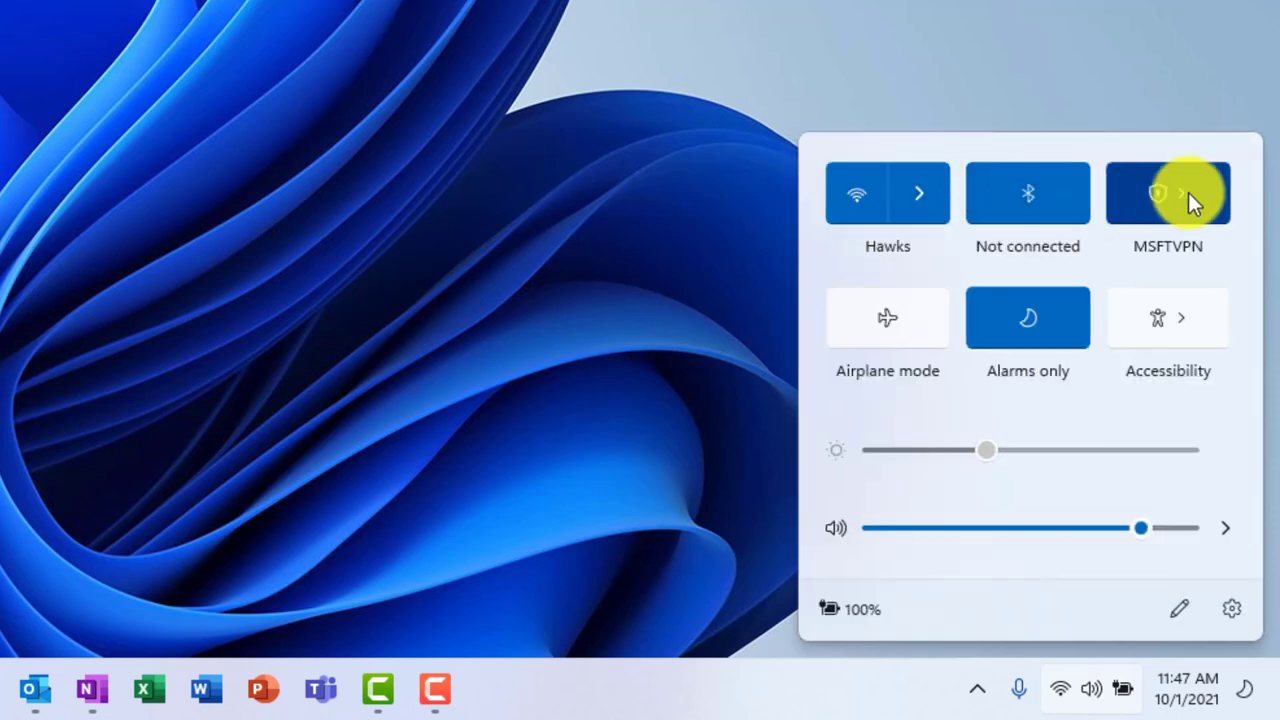
pyautogui.click(1173, 323)
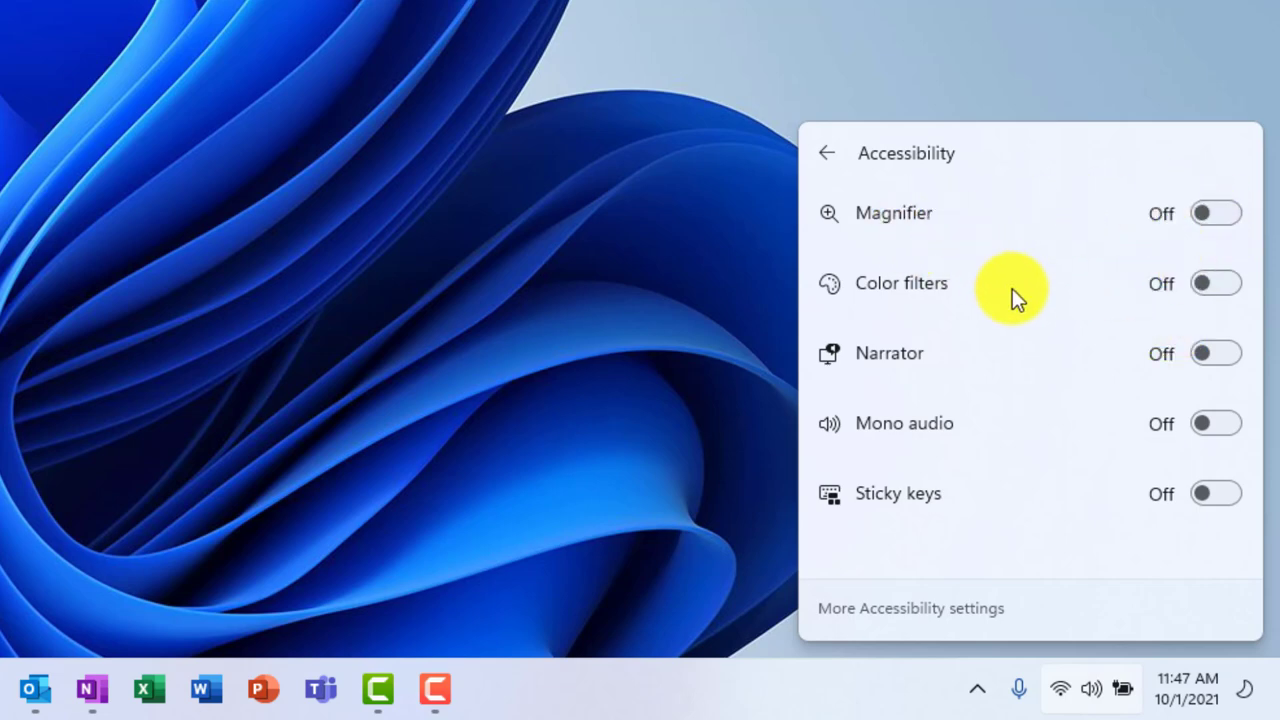
pyautogui.click(830, 150)
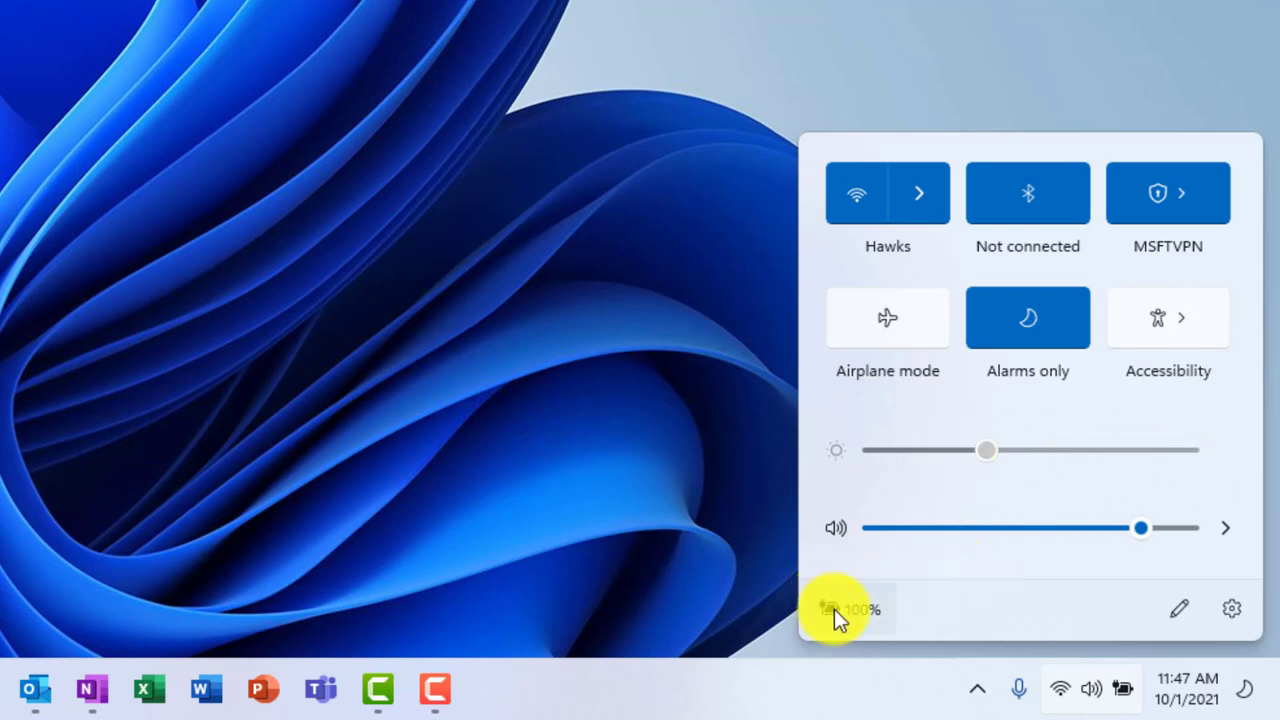
pyautogui.moveTo(836, 610)
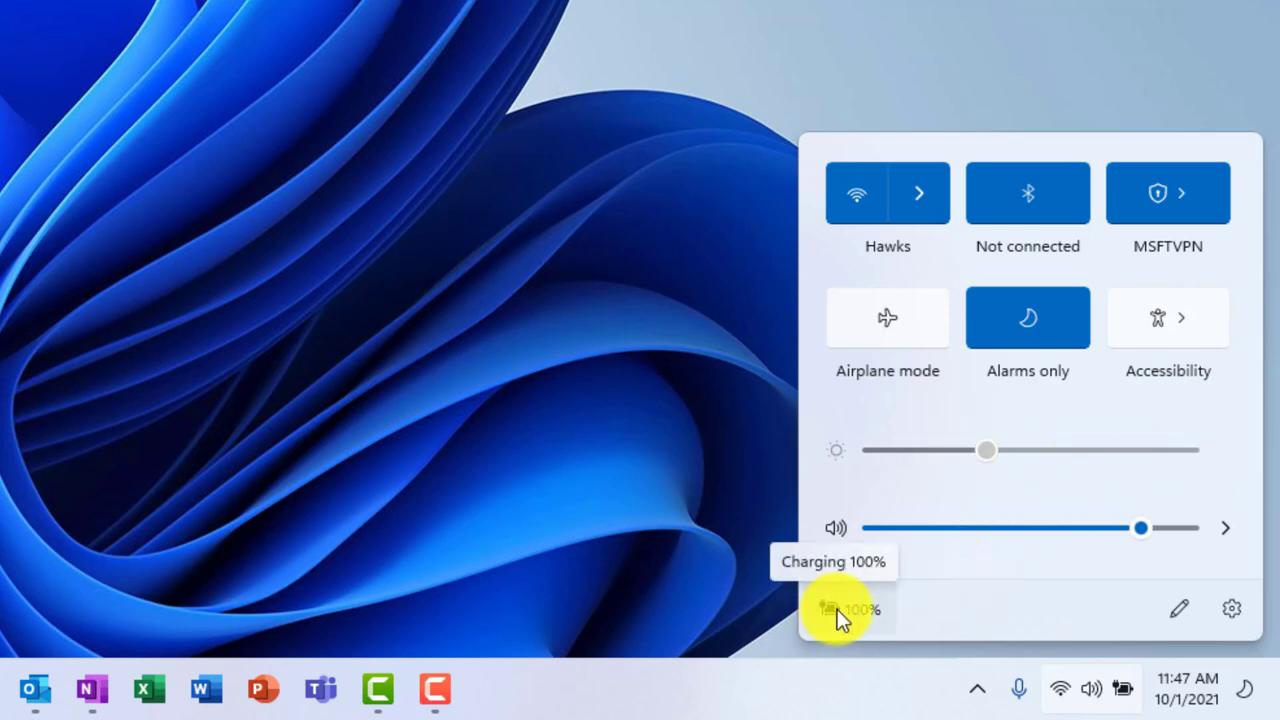
# Add the Battery saver tile to the quick settings and finish editing them
pyautogui.click(1180, 609)
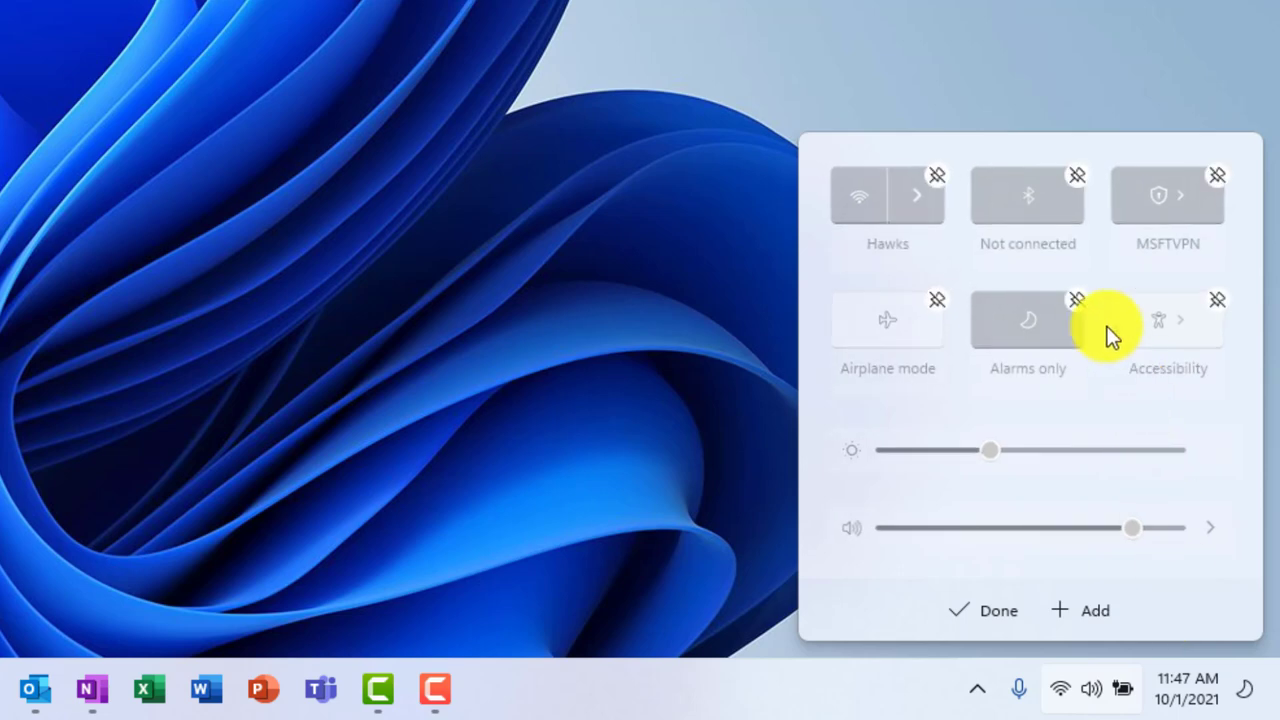
pyautogui.click(1089, 612)
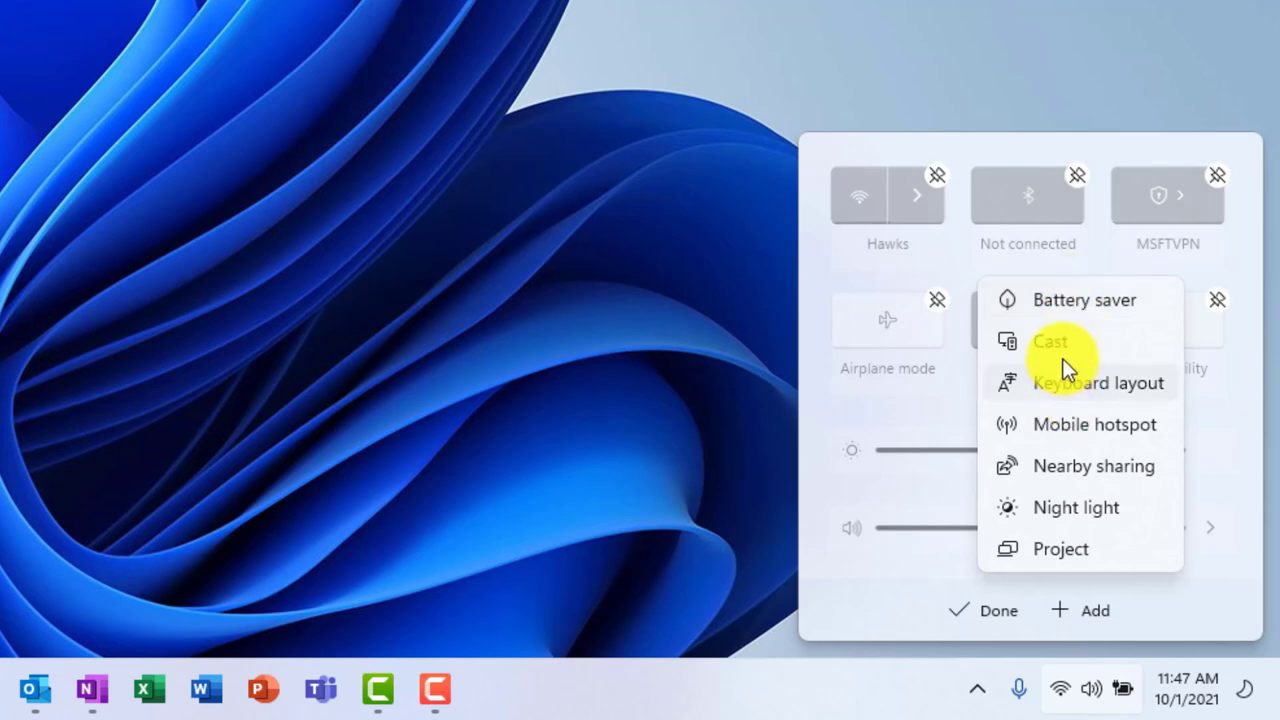
pyautogui.click(1080, 302)
pyautogui.click(990, 610)
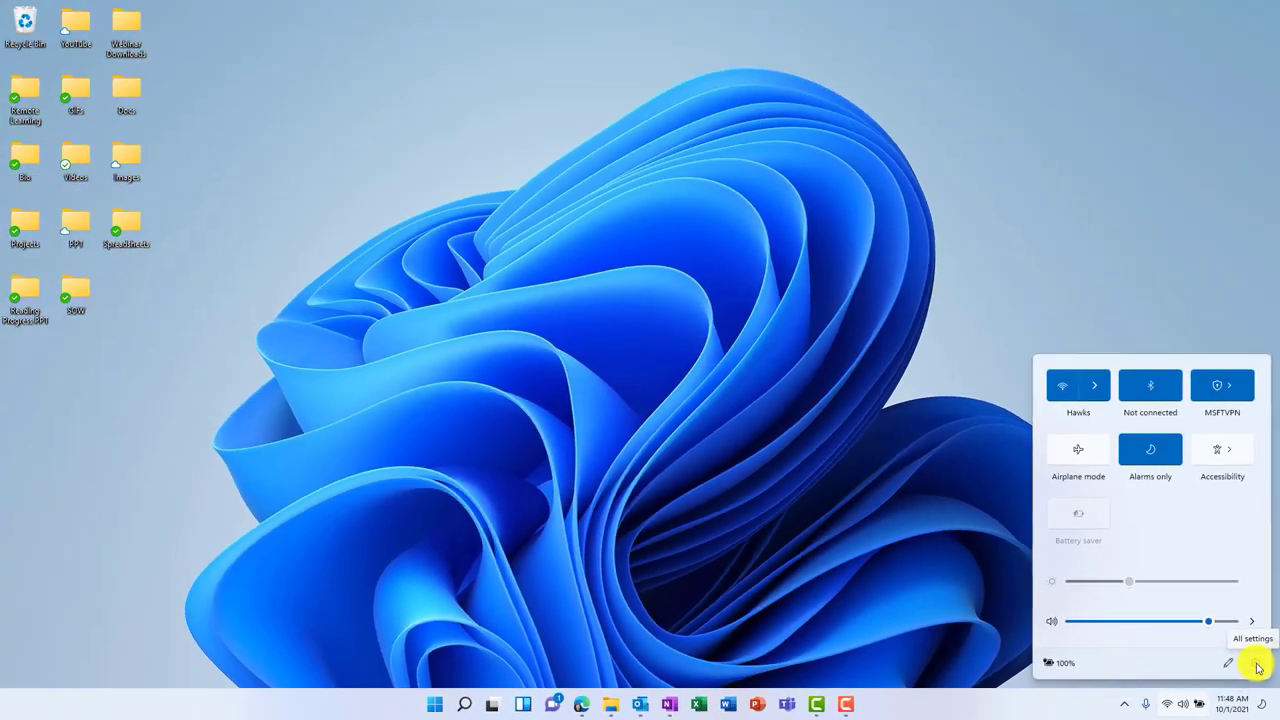
pyautogui.click(1248, 647)
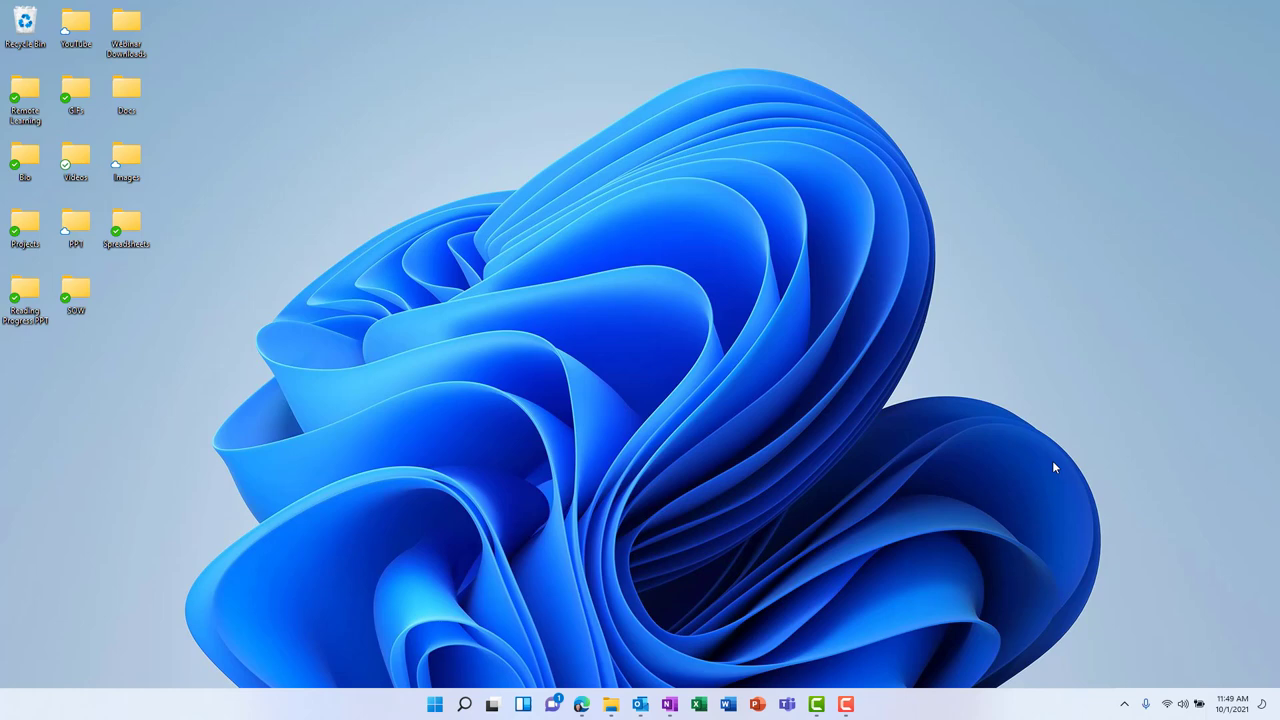
# Open the Focus assist settings from the notification center and search the settings for "Focus Assist"
pyautogui.press('super+n')
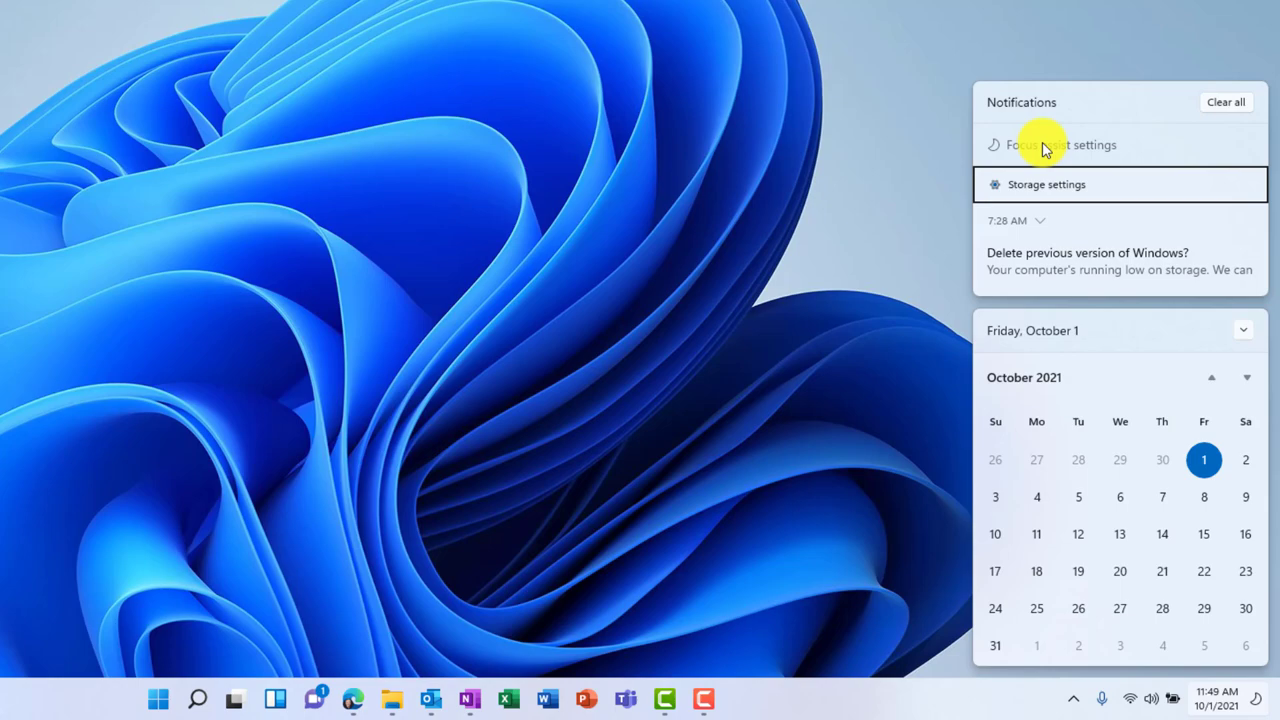
pyautogui.click(1043, 148)
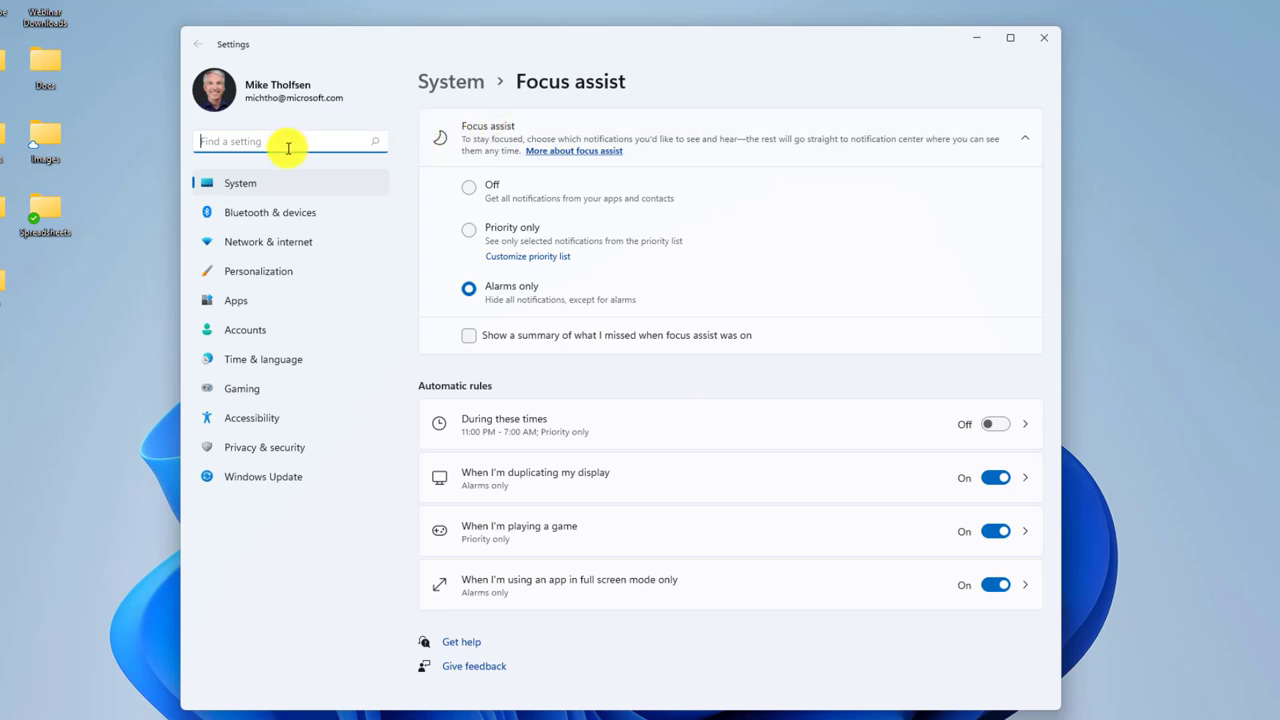
pyautogui.write('Focus Assist')
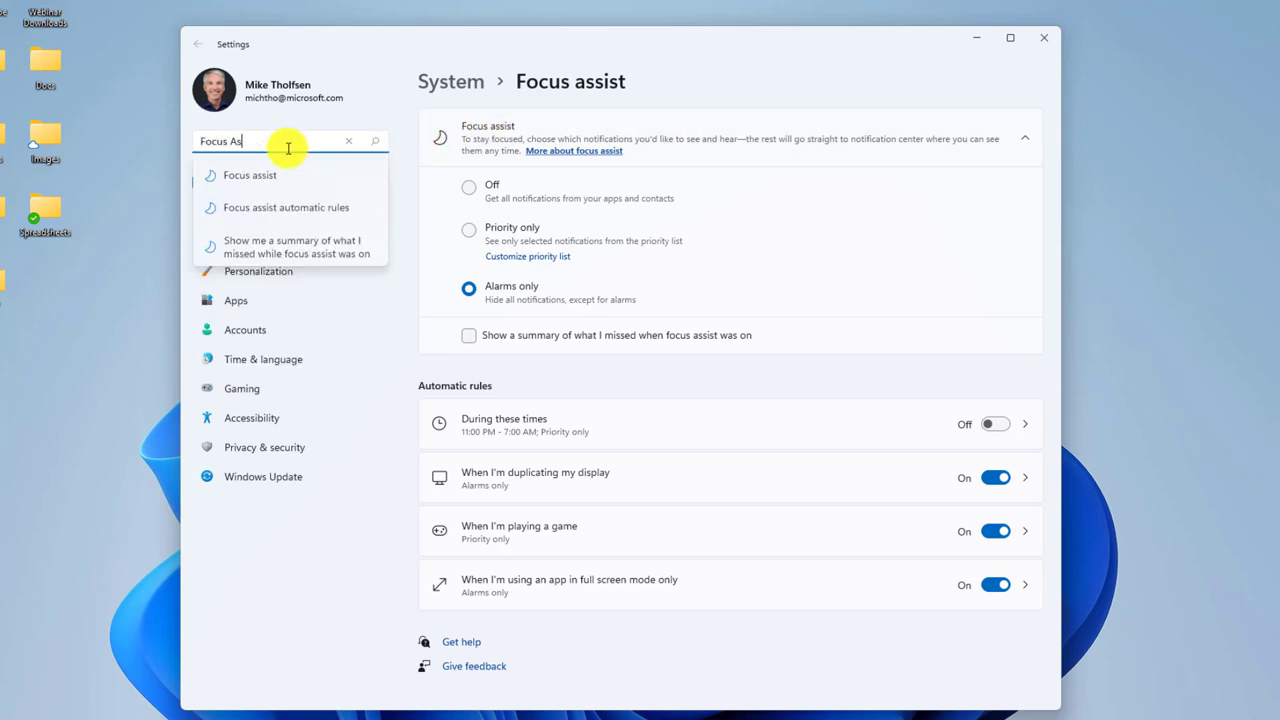
pyautogui.click(752, 98)
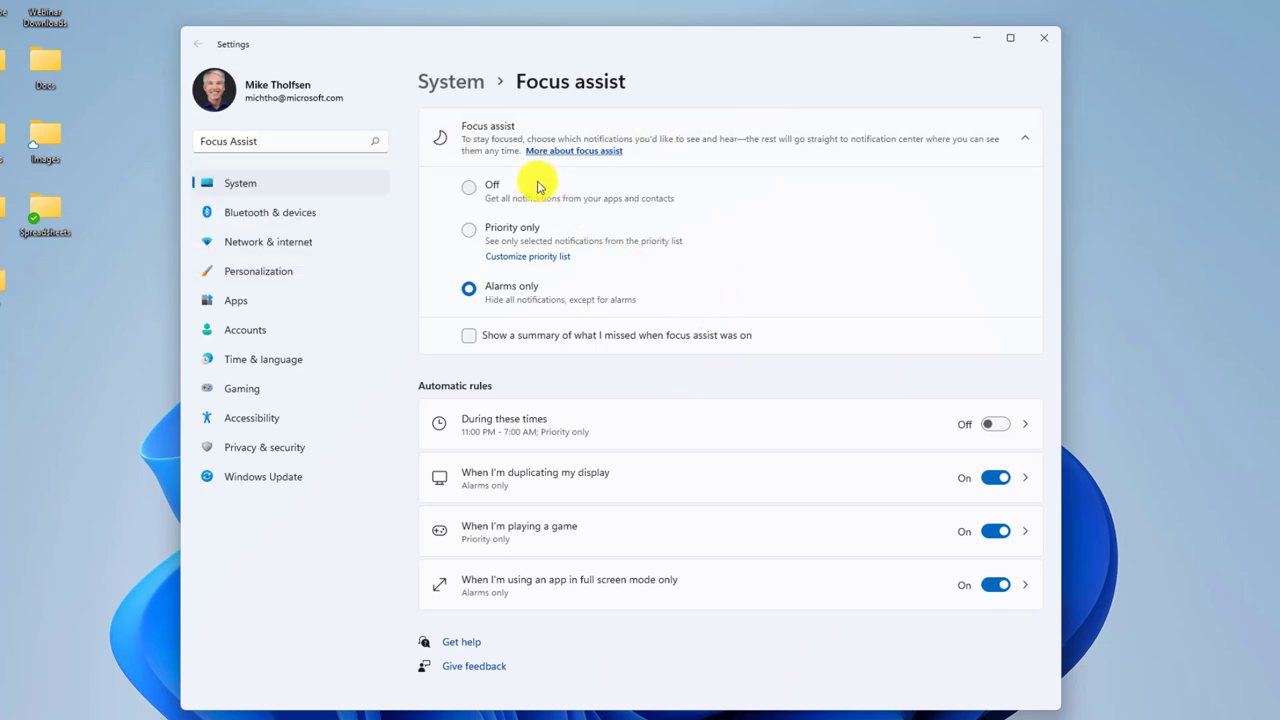
# Try the Off and Priority only focus assist modes, and turn reminders off and back on in the priority list
pyautogui.click(470, 189)
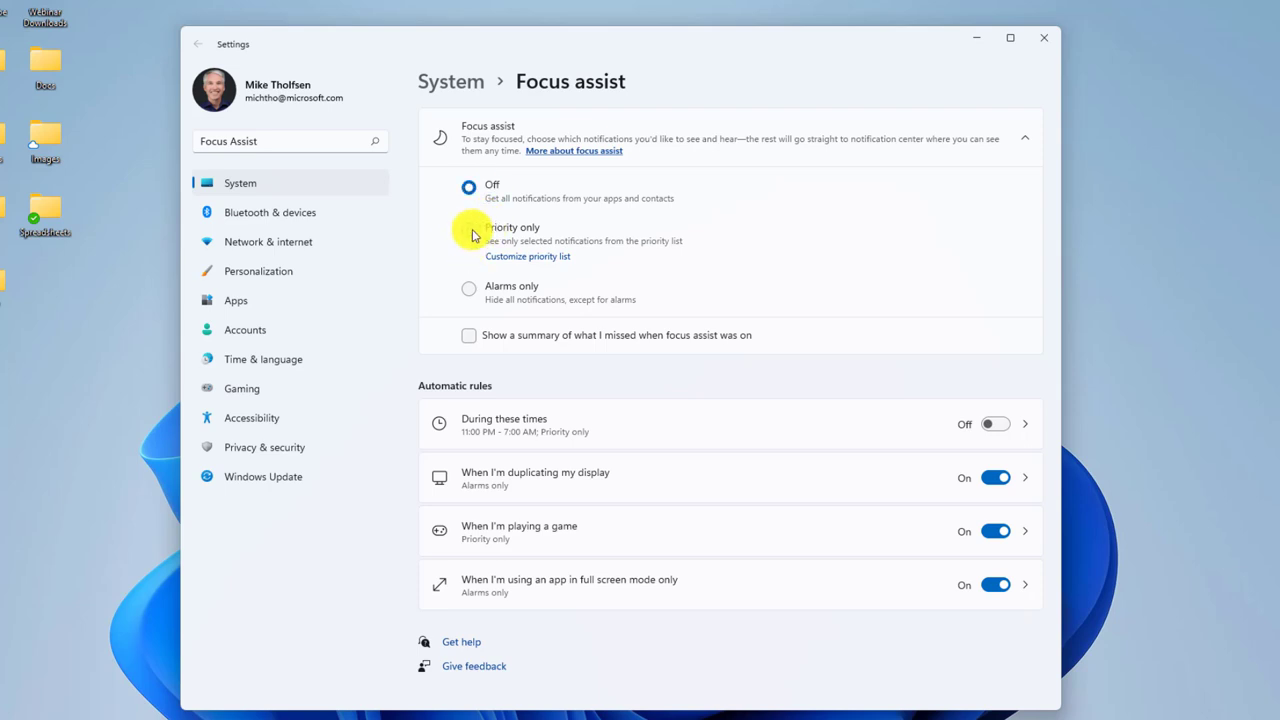
pyautogui.click(469, 230)
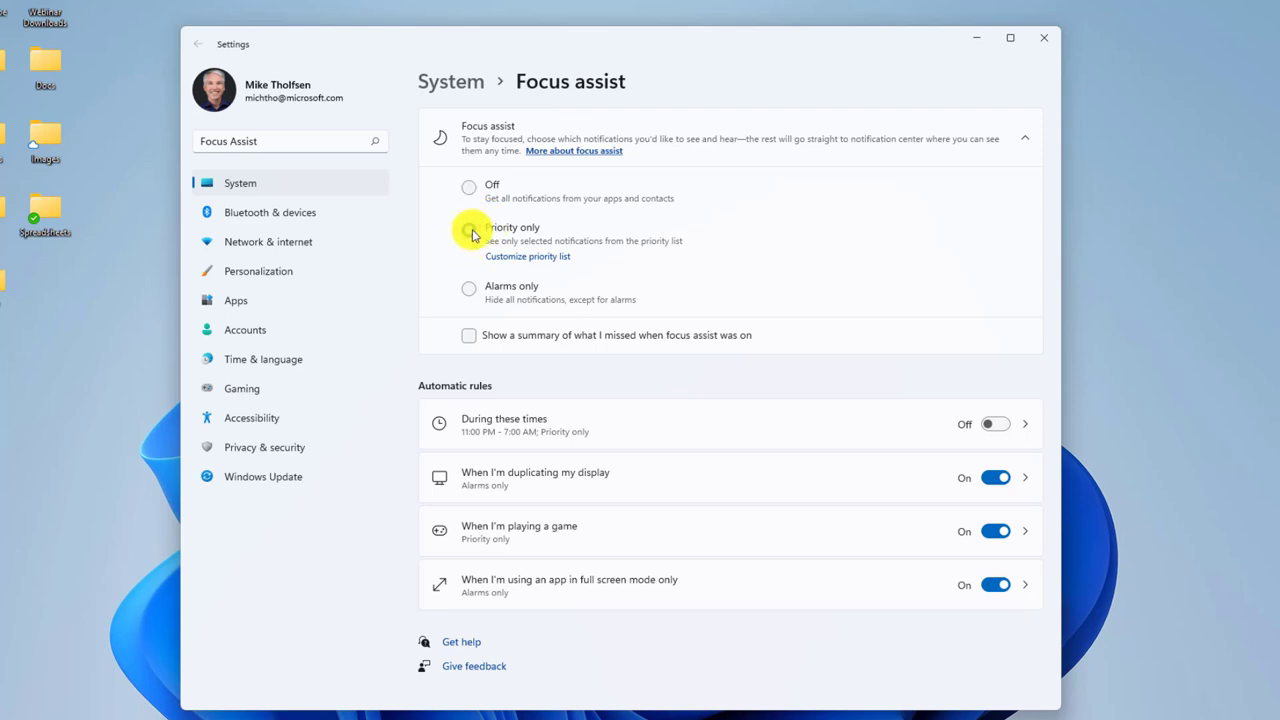
pyautogui.click(530, 257)
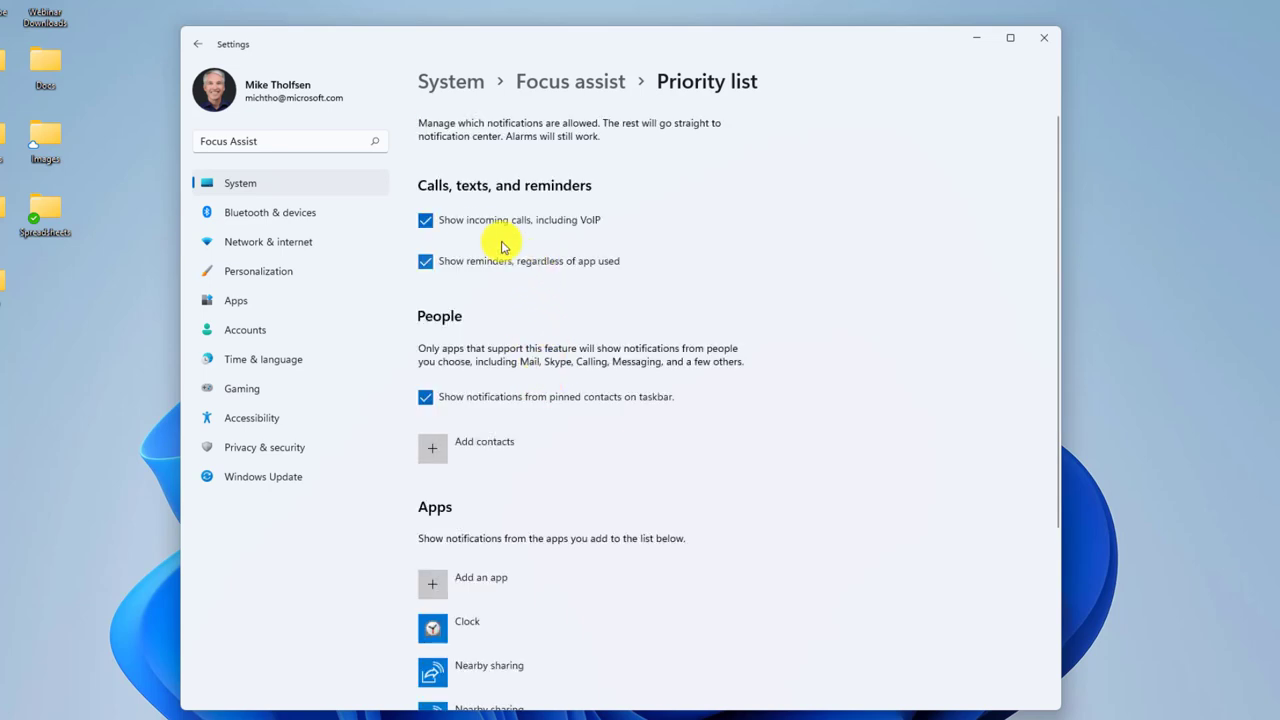
pyautogui.click(421, 261)
pyautogui.click(421, 261)
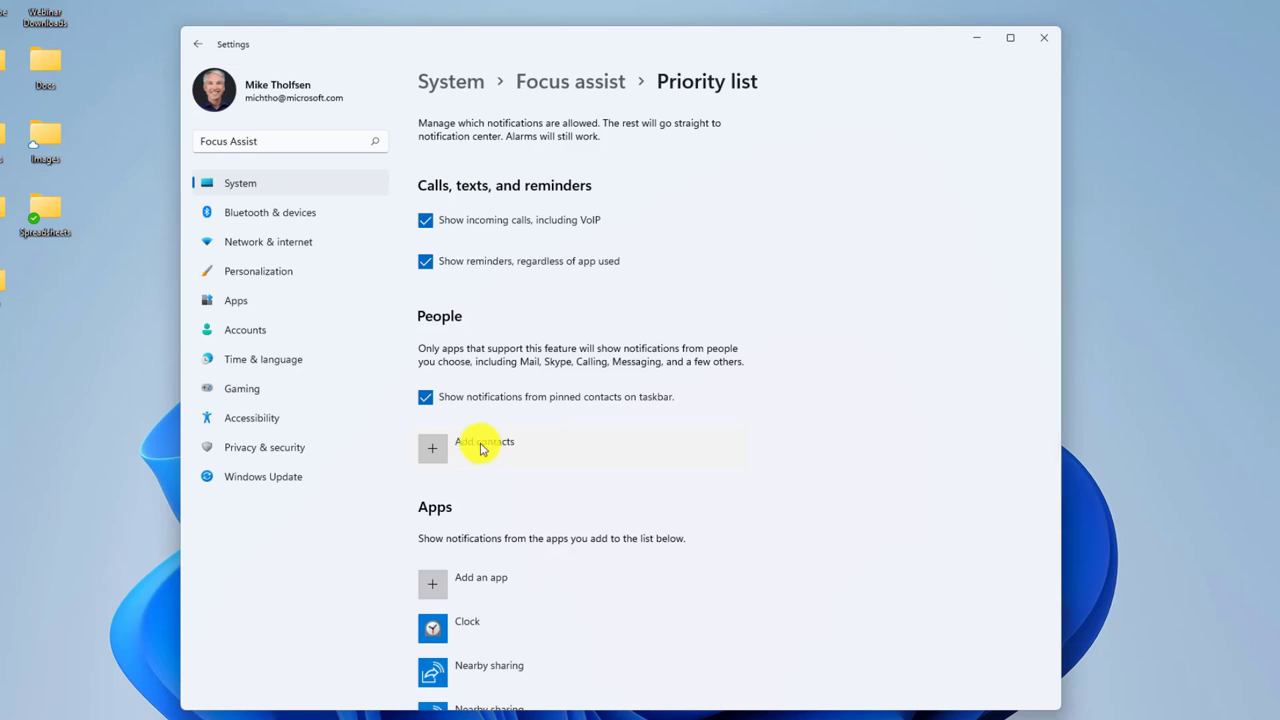
# Review the apps in the focus assist priority list, and set focus assist to Alarms only
pyautogui.scroll(-3, 535, 478)
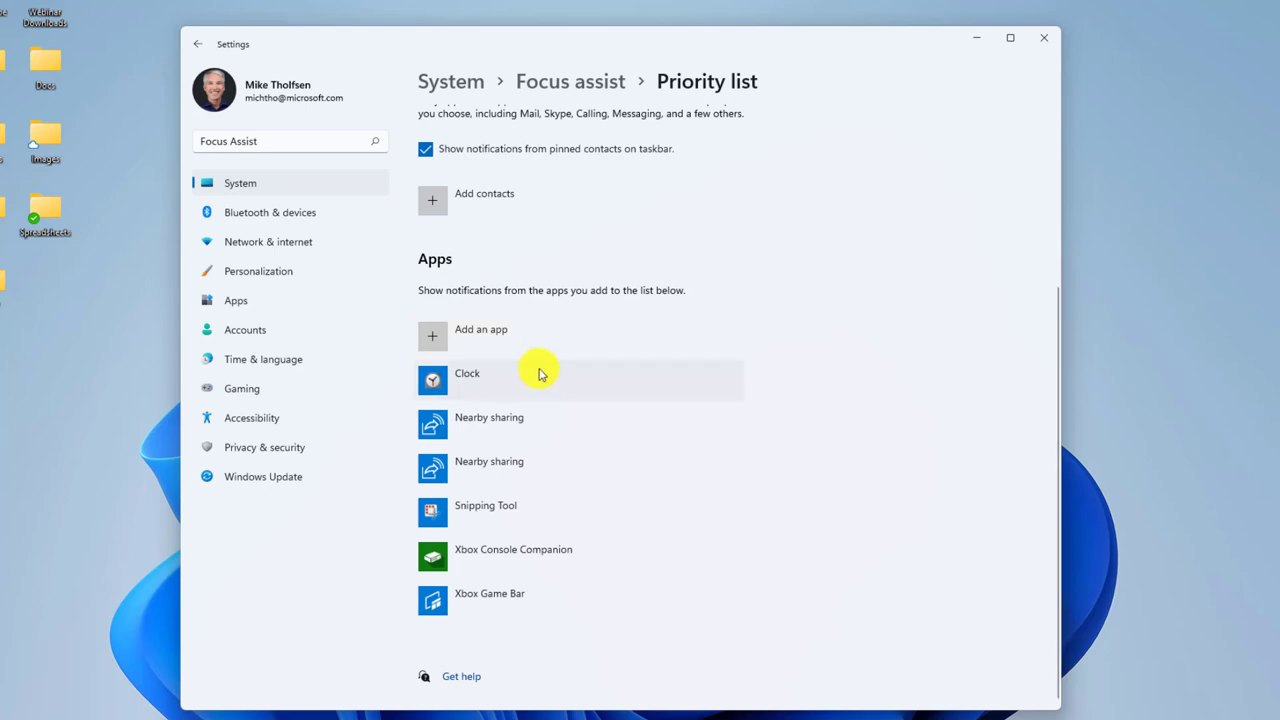
pyautogui.click(566, 87)
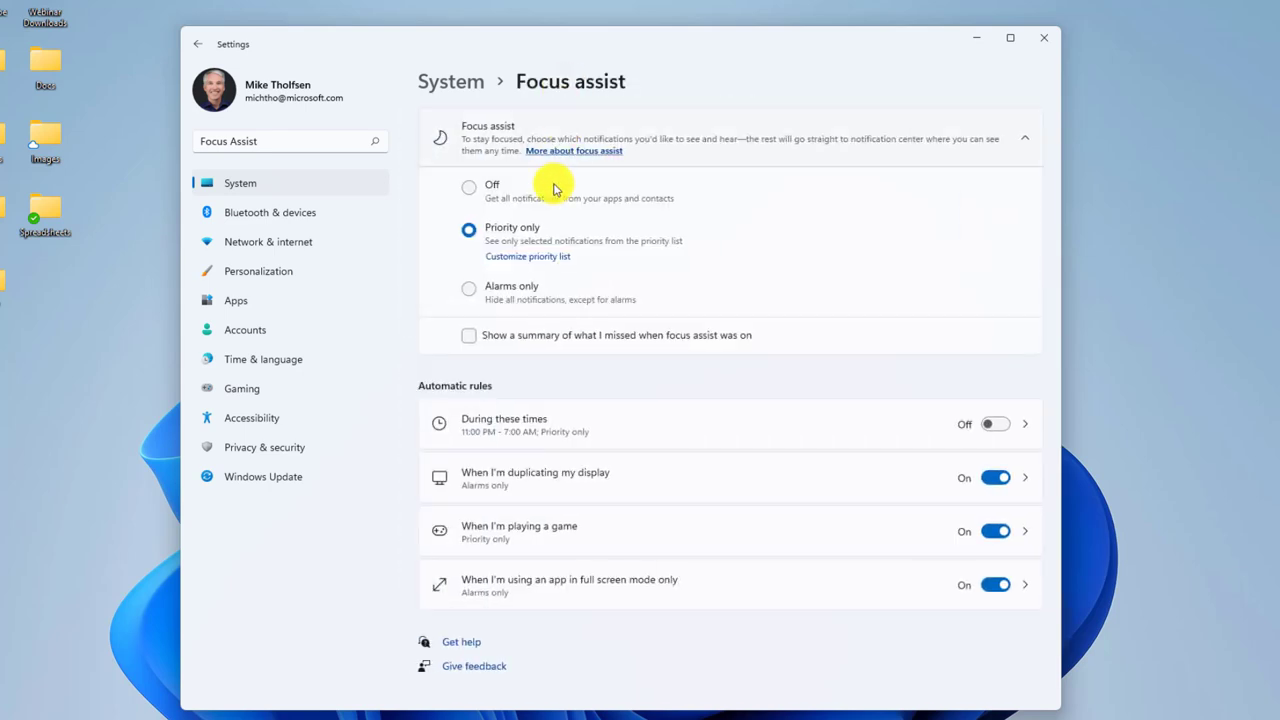
pyautogui.click(470, 288)
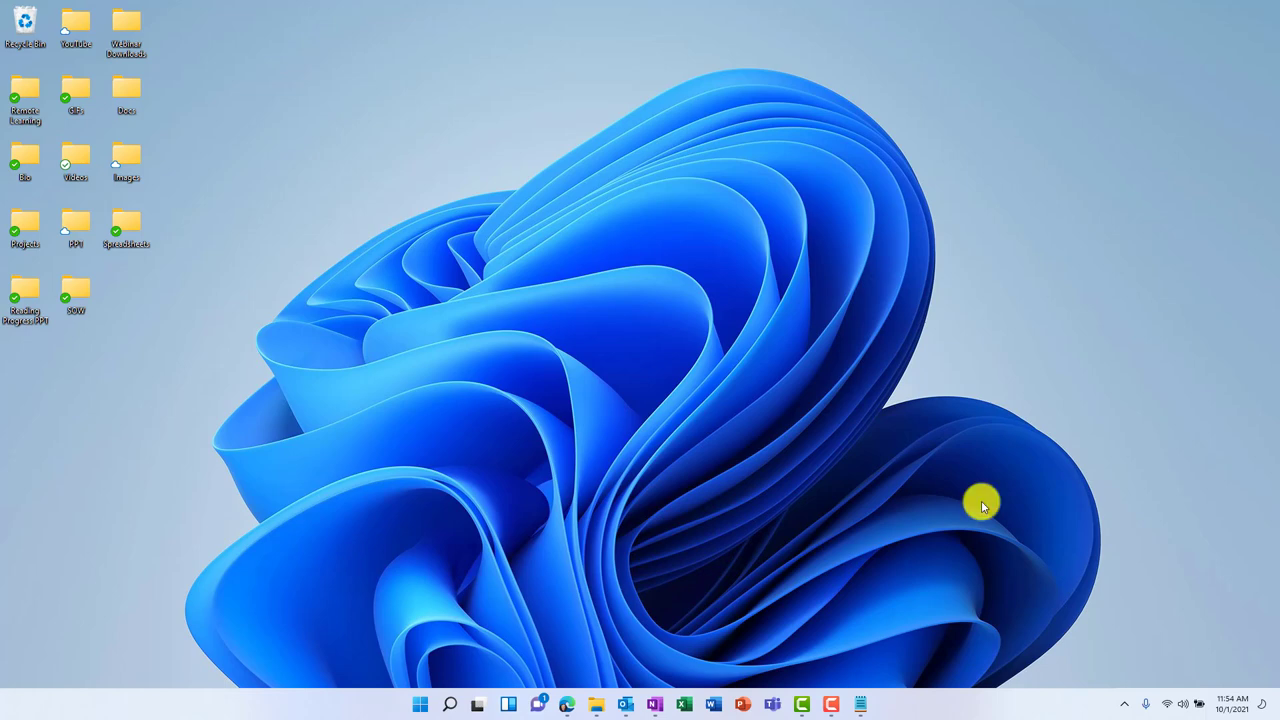
# Switch to the blank Notepad document, dictate "Now the dictation dialog is open" with voice typing, and dismiss the voice typing tips
pyautogui.click(860, 704)
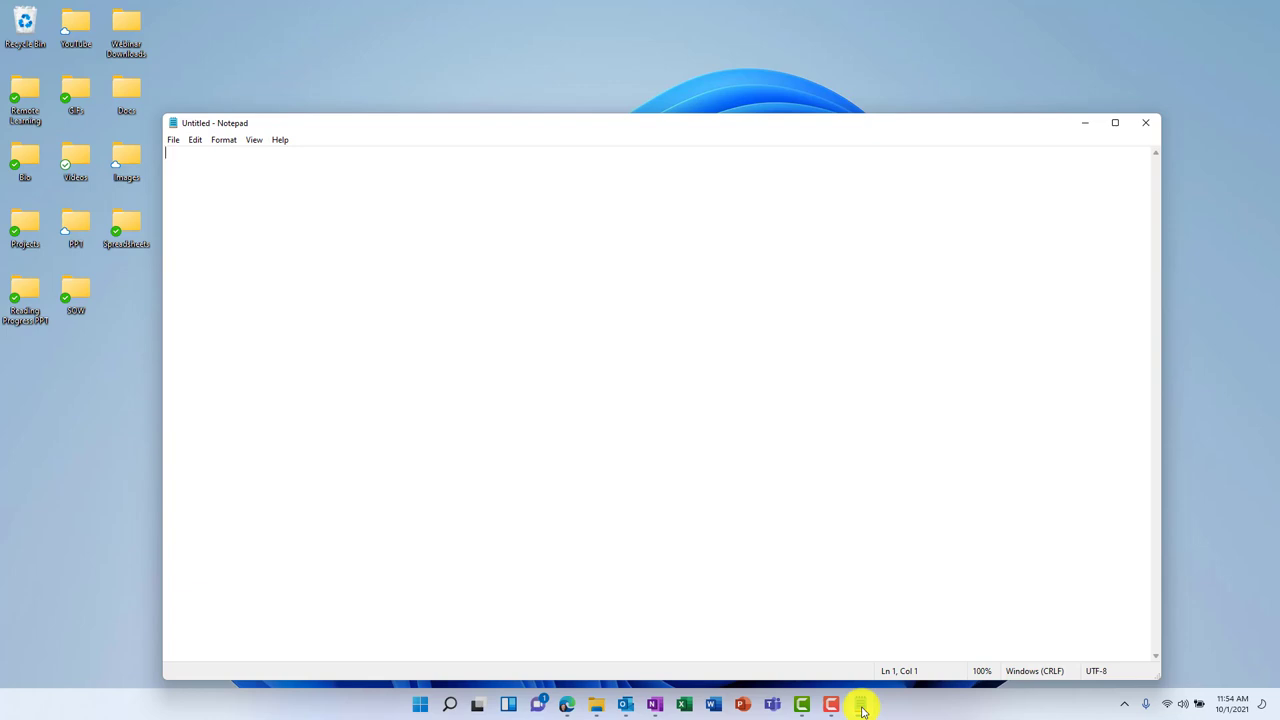
pyautogui.press('super+h')
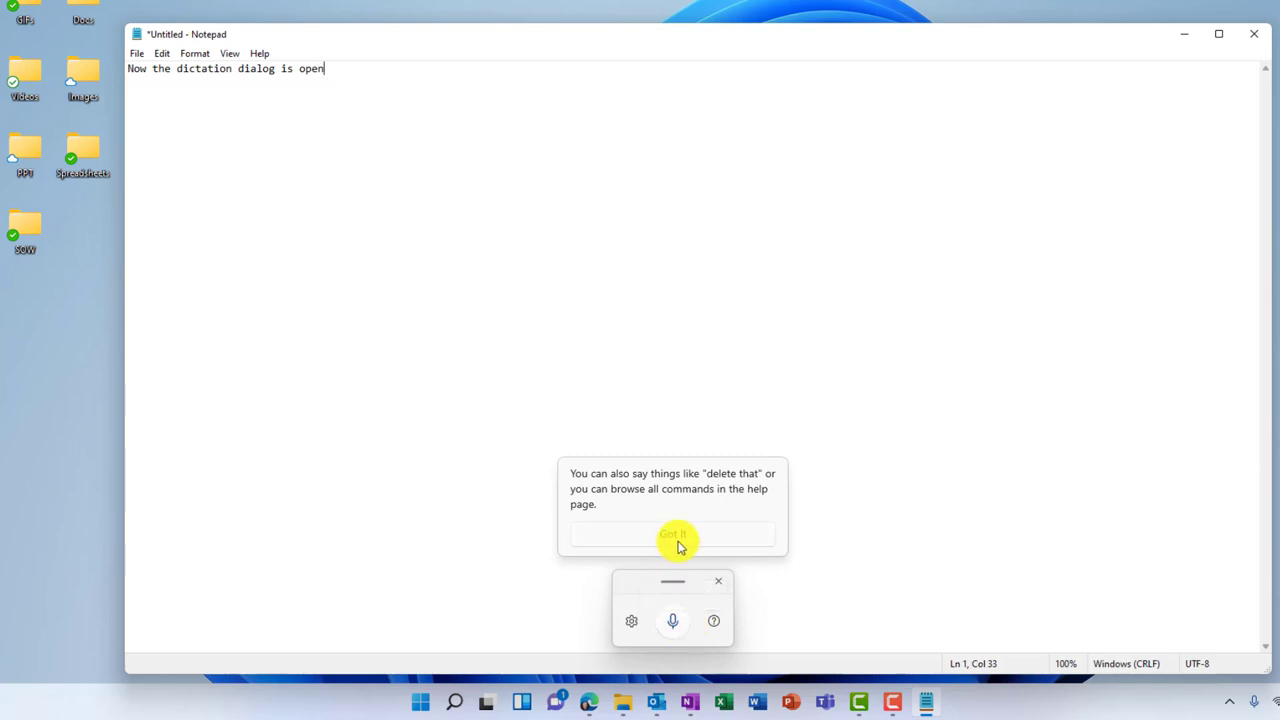
pyautogui.click(675, 537)
pyautogui.click(675, 537)
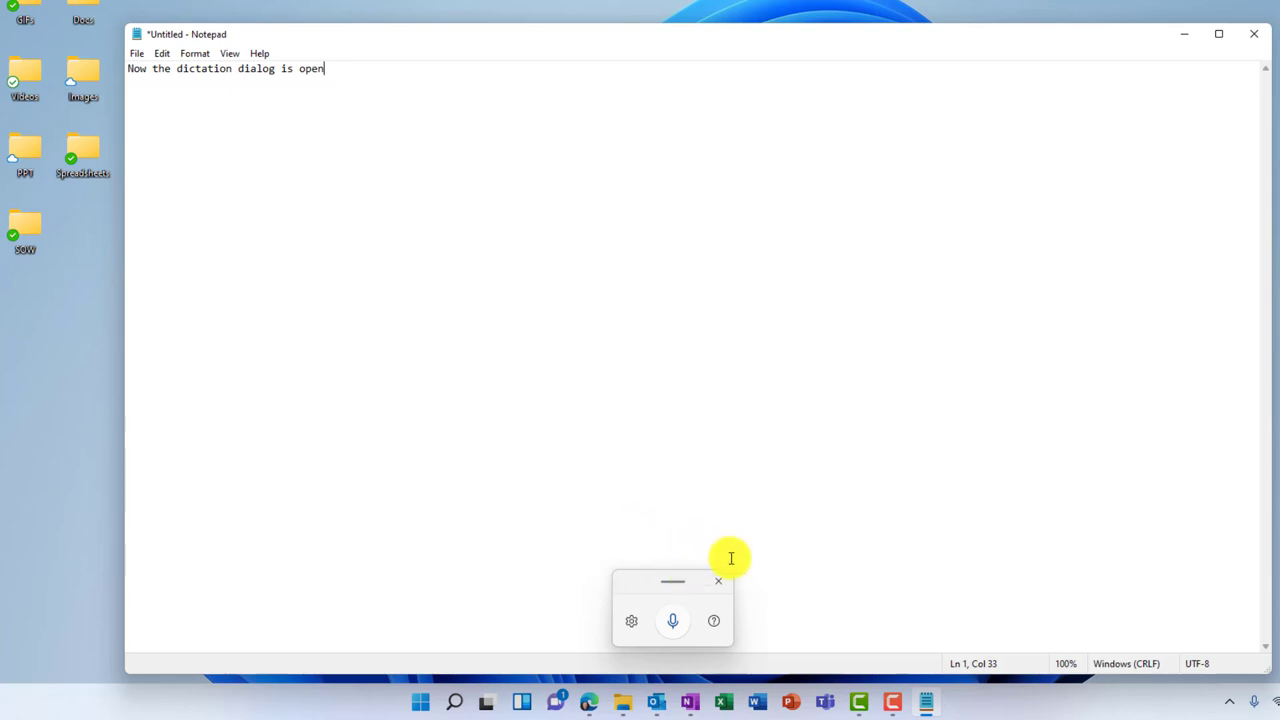
# Turn on Auto punctuation and the Voice typing launcher in the voice typing settings, and resume dictation
pyautogui.moveTo(700, 586); pyautogui.dragTo(636, 240)
pyautogui.click(563, 276)
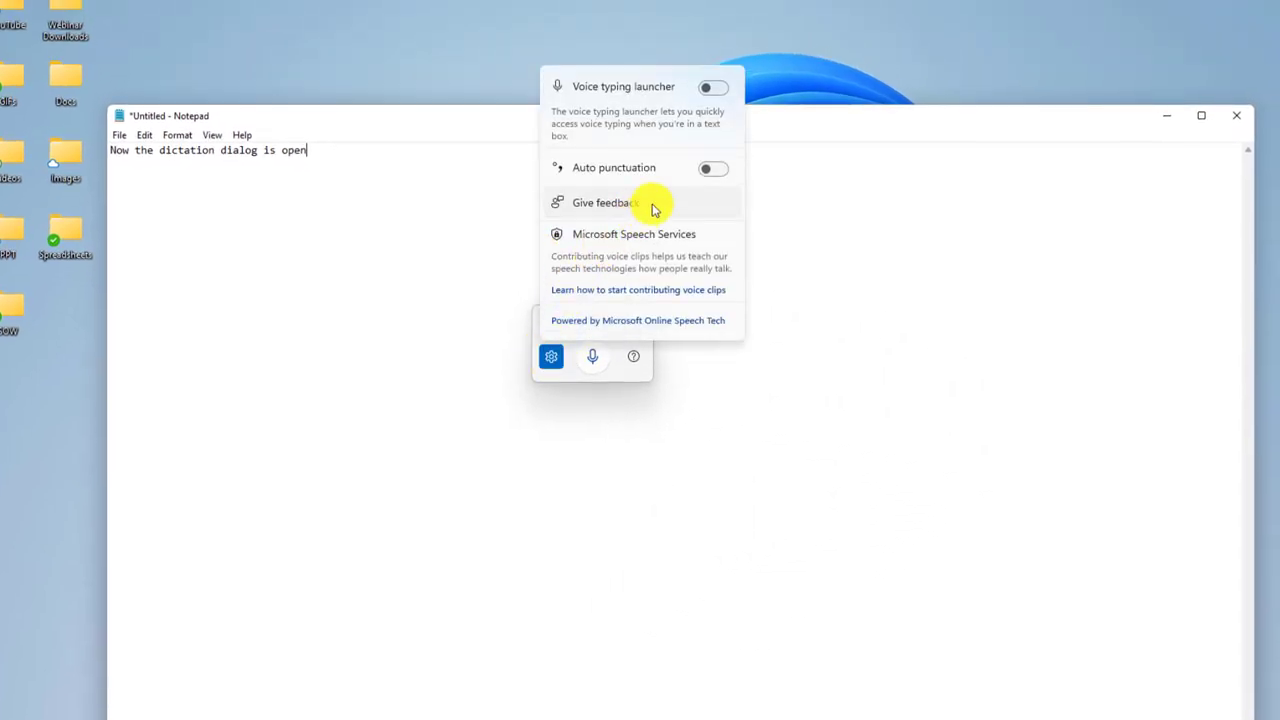
pyautogui.click(716, 177)
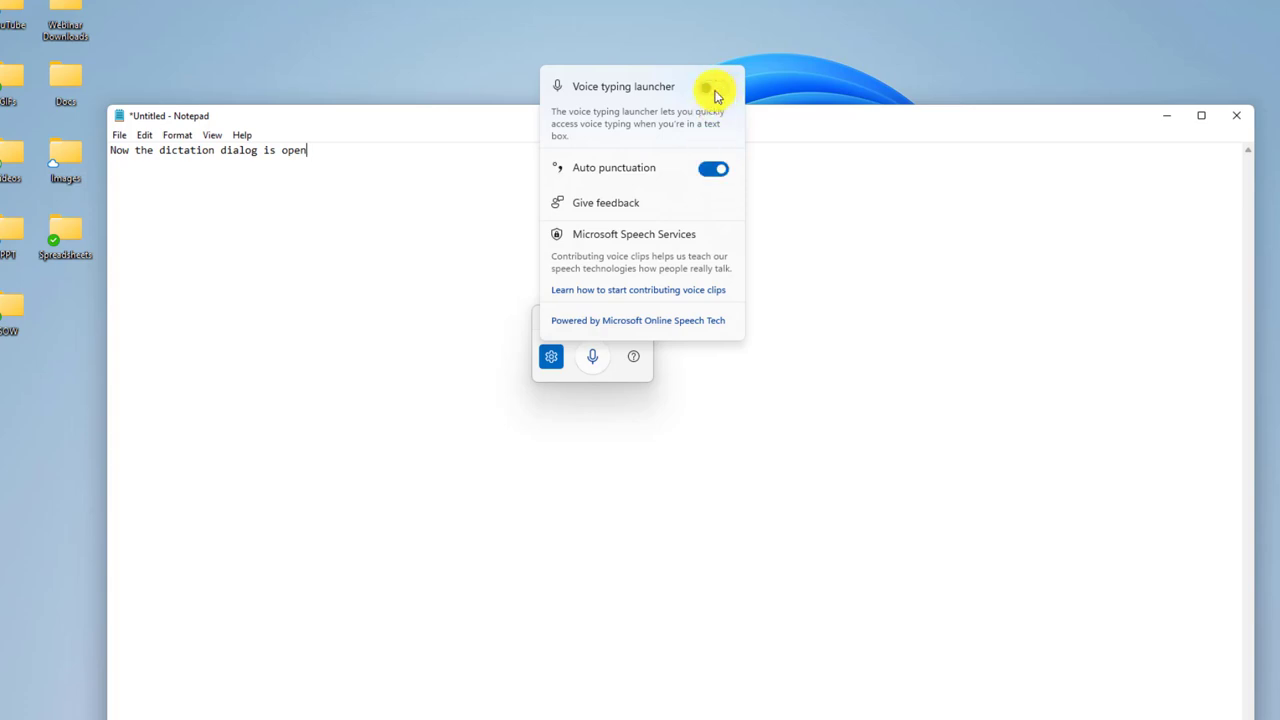
pyautogui.click(716, 89)
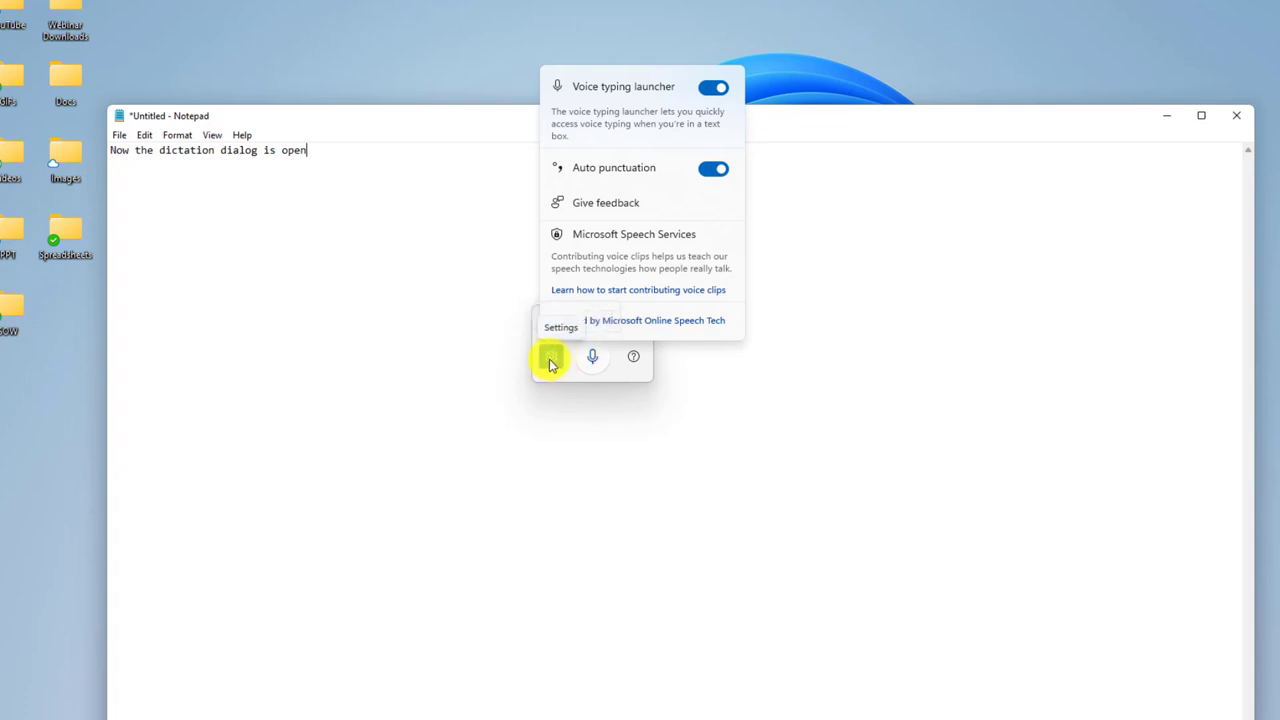
pyautogui.click(552, 360)
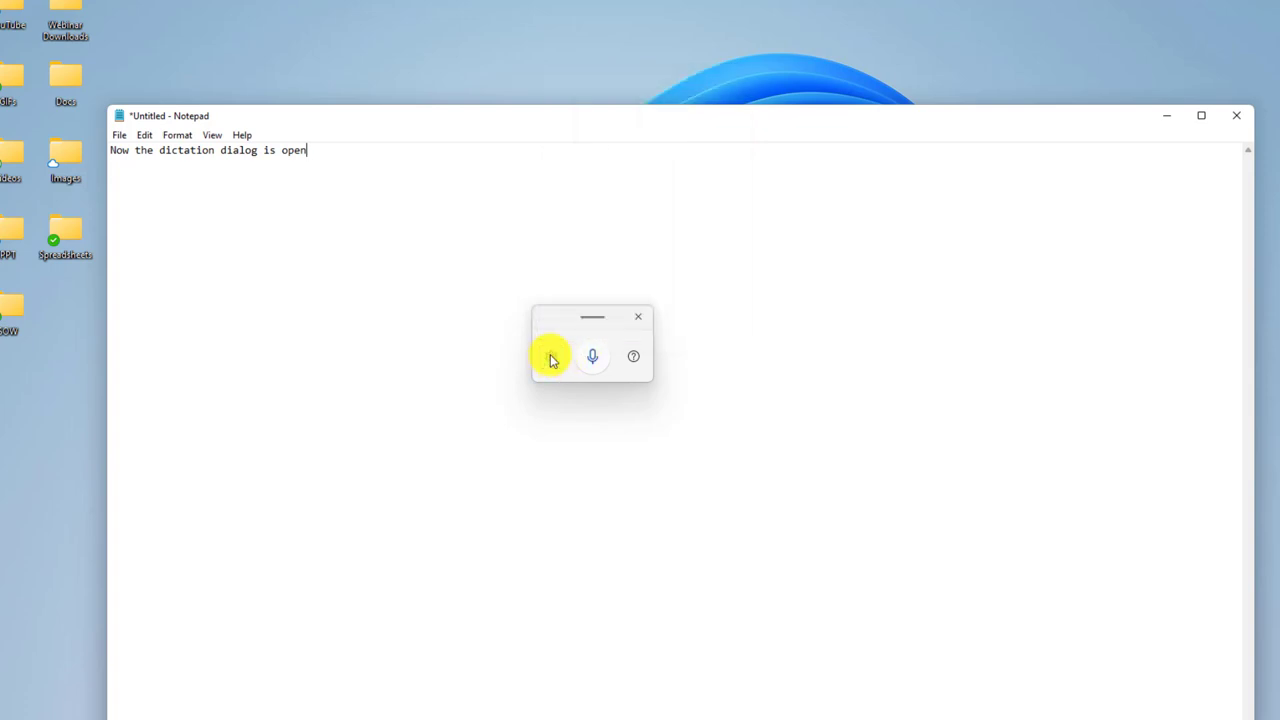
pyautogui.click(592, 362)
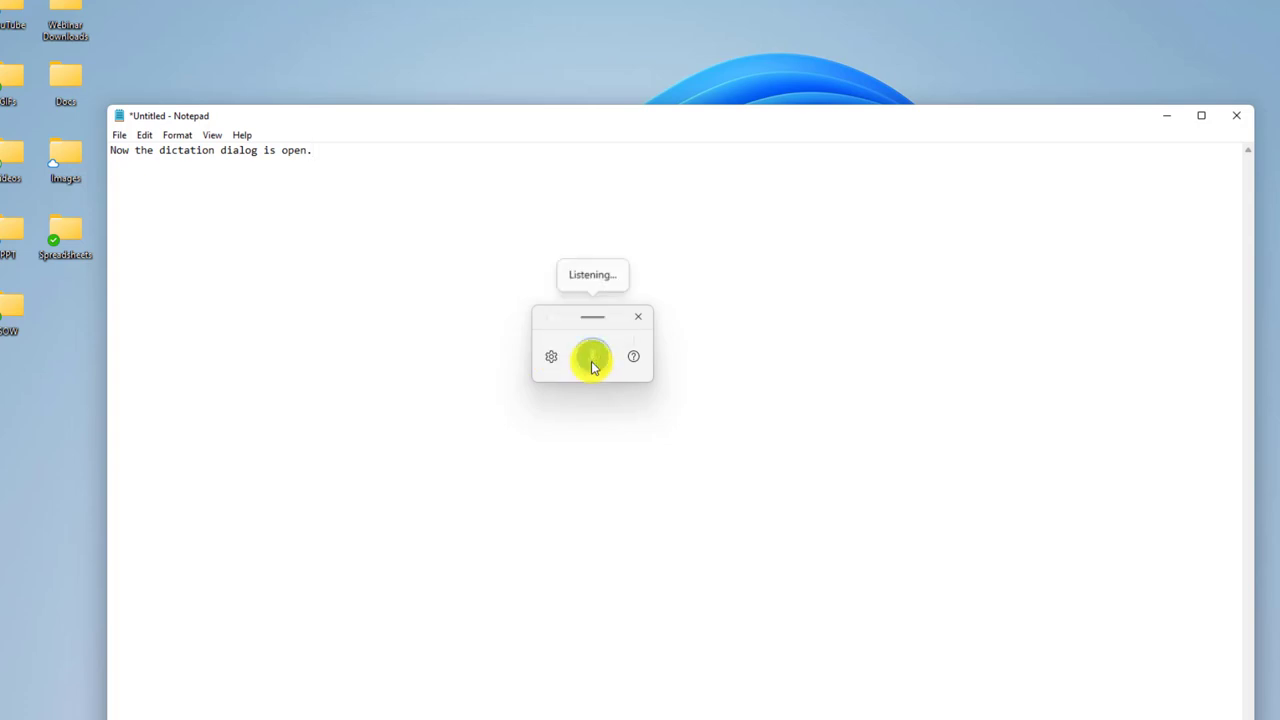